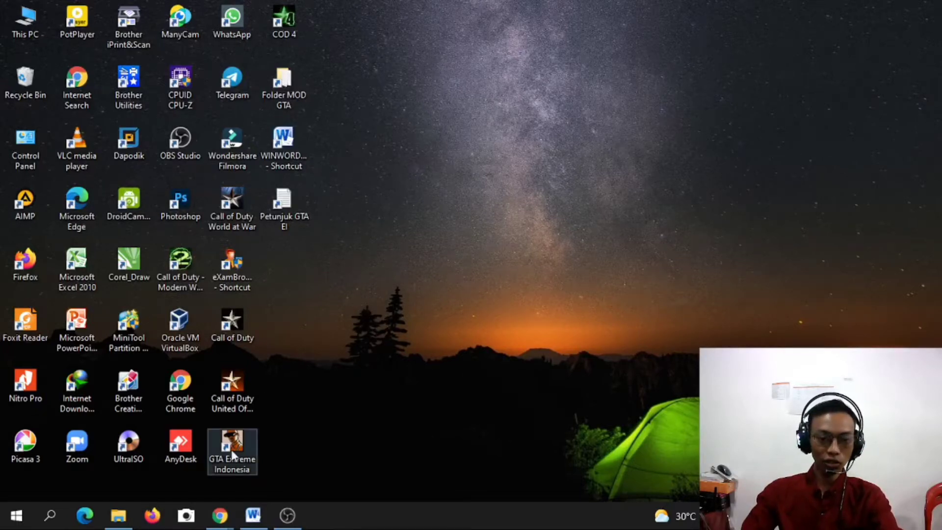
Bring up the Chrome window showing the Contoh Soal Simulasi Digital sample-questions page.
mouse_move(219, 524)
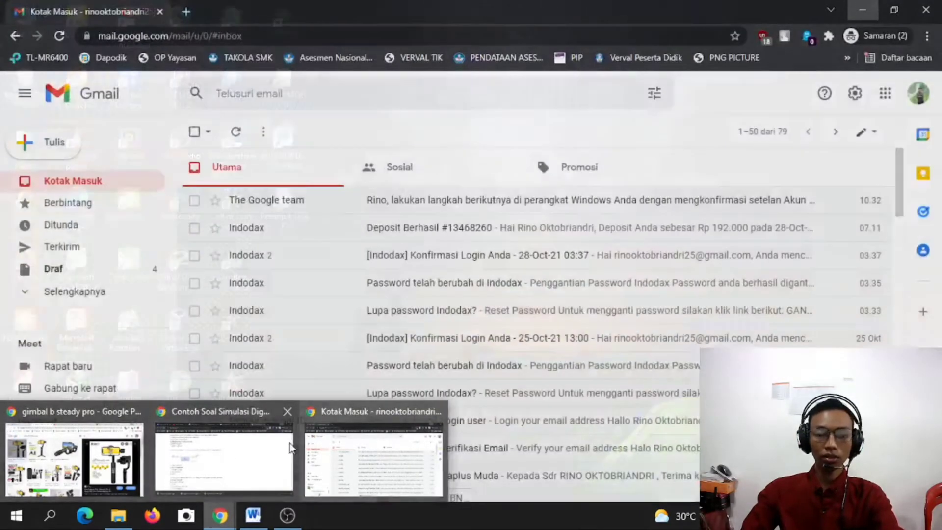
Switch to the Quizizz dashboard tab and select its quizizz.com address.
click(290, 447)
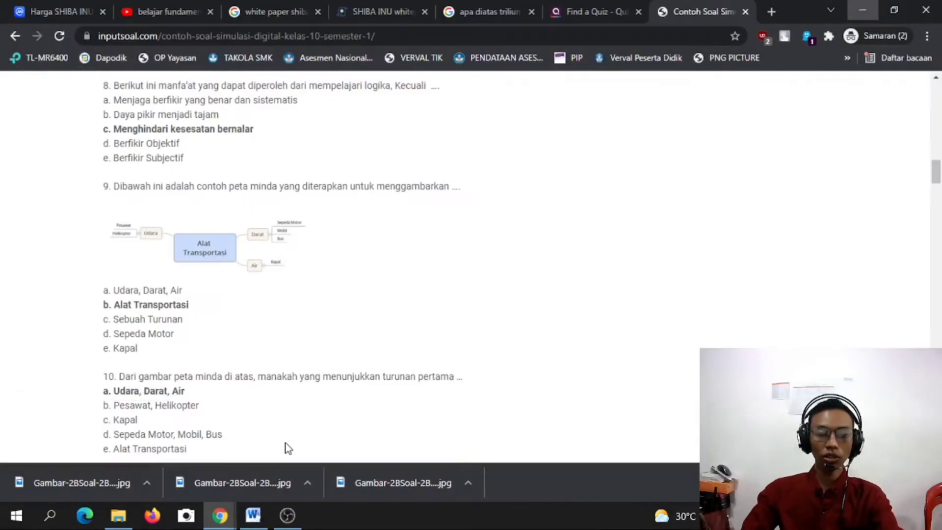
click(602, 7)
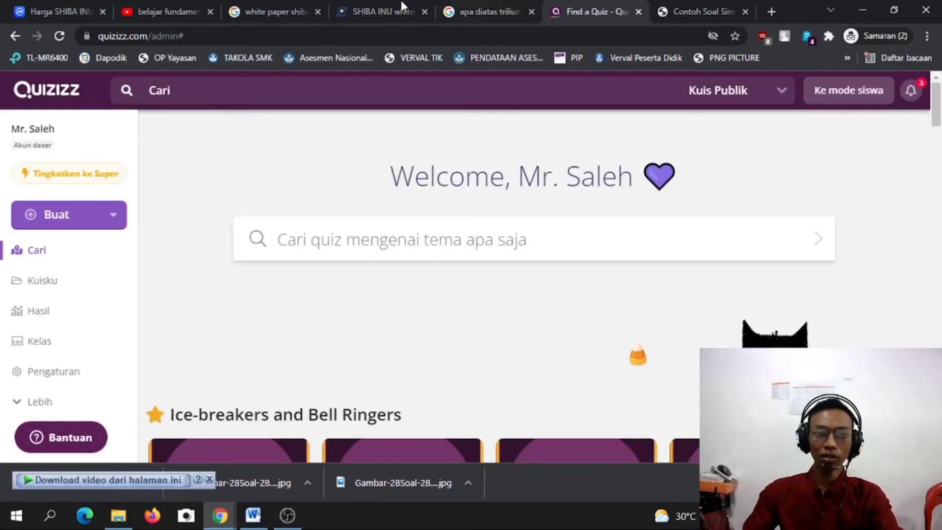
drag(147, 34, 124, 42)
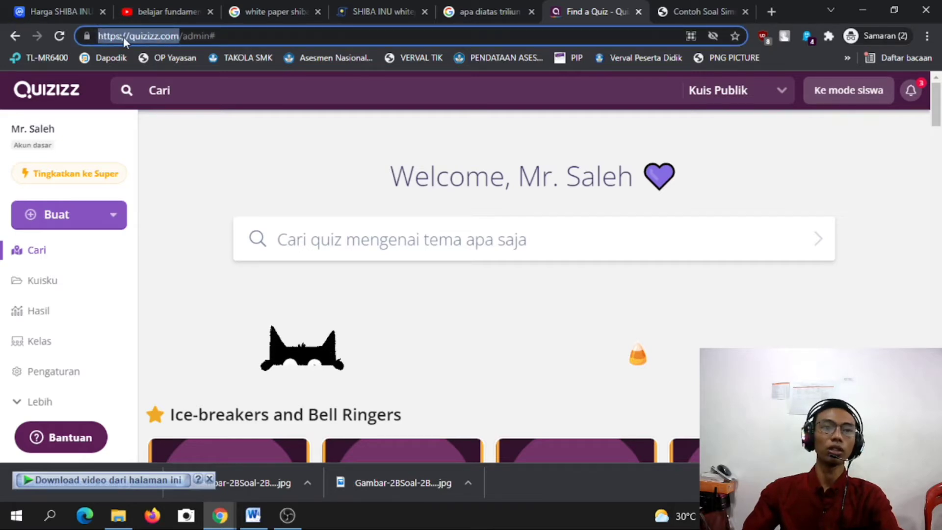
click(158, 35)
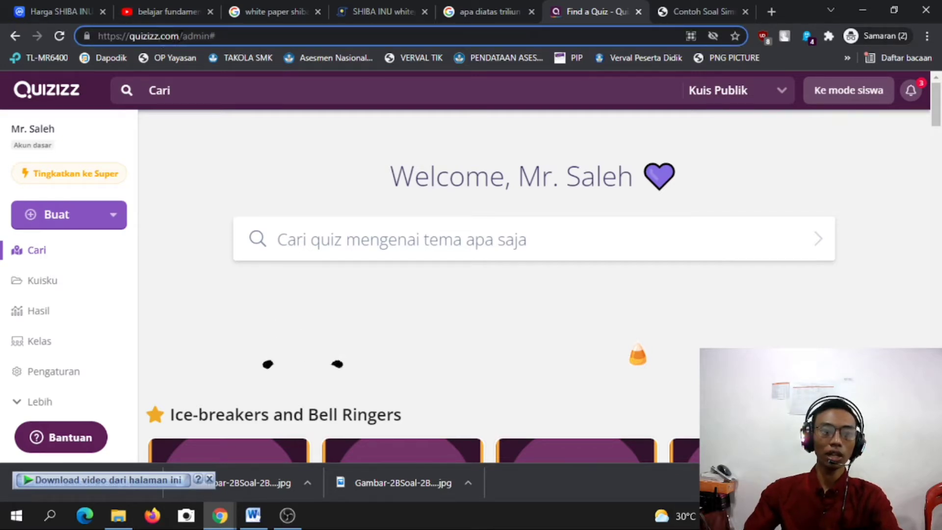
drag(179, 36, 147, 35)
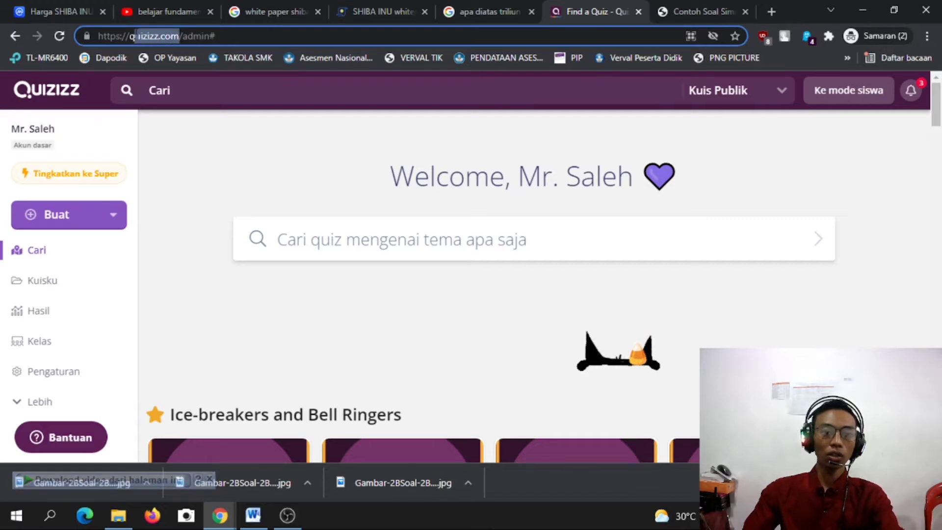
click(130, 37)
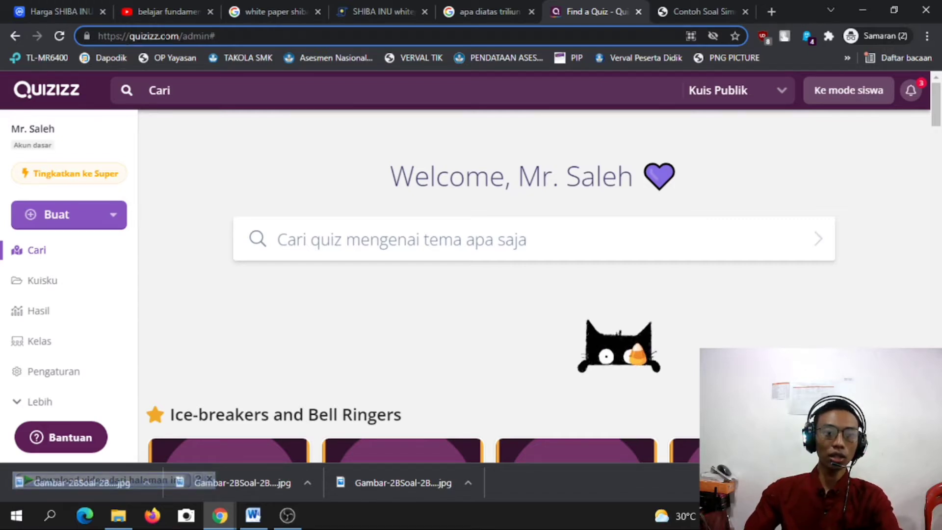
Search Google for 'quizizz' in a new incognito tab.
click(770, 11)
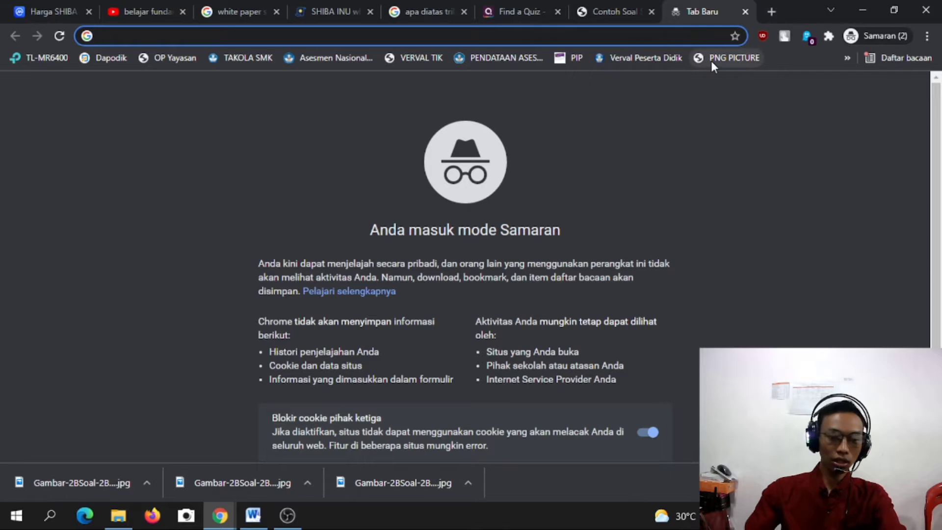
text(qi)
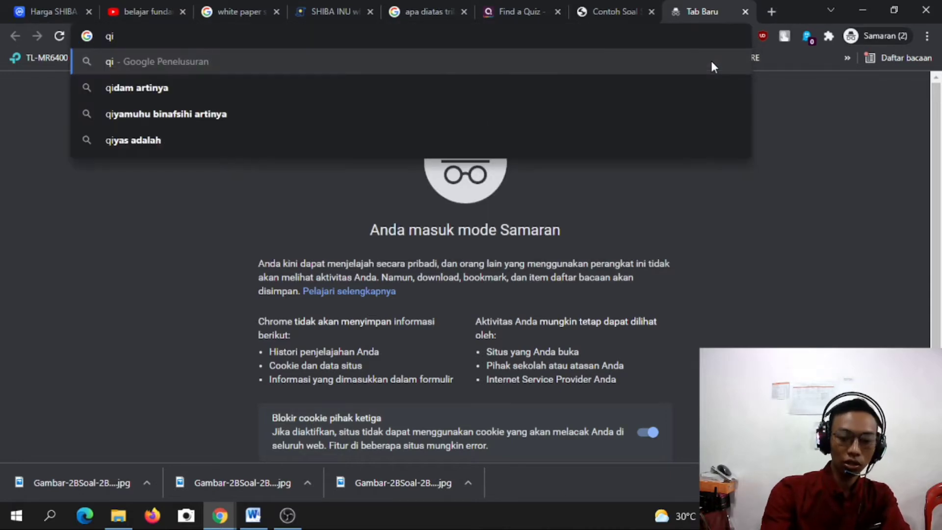
key(BackSpace)
text(ui)
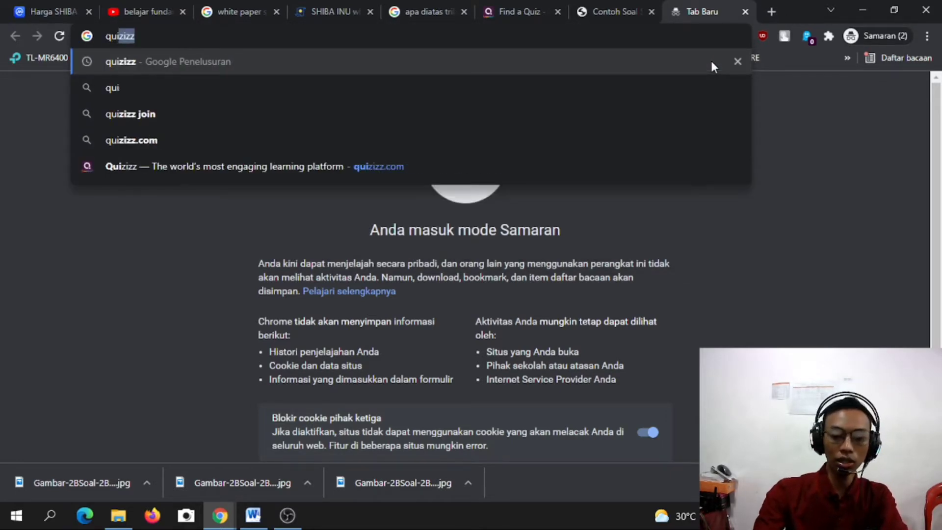
key(Return)
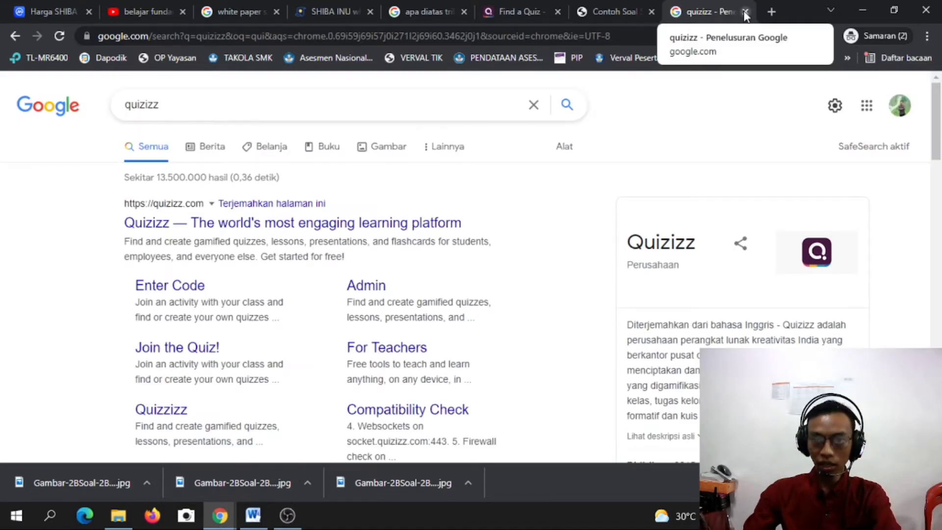
Close the search tab and open the Buat menu to show the Quiz and Pelajaran options.
click(745, 12)
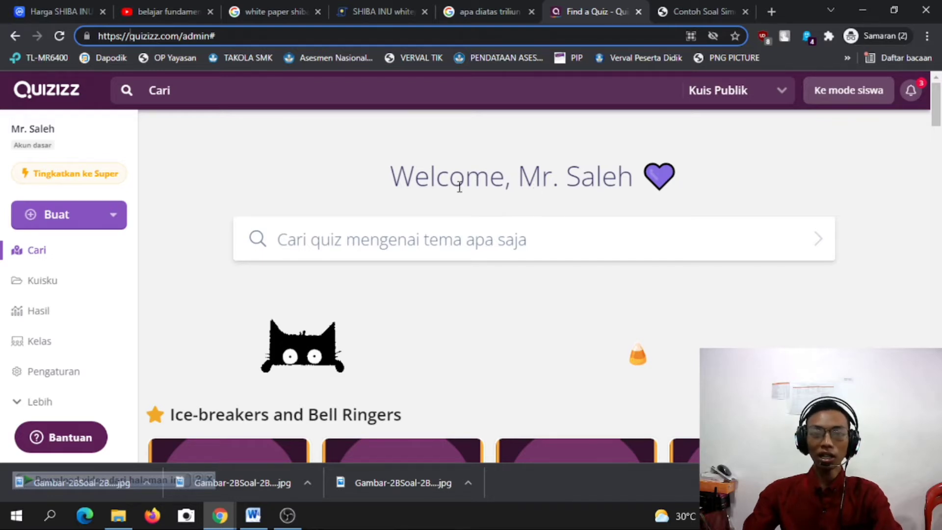
drag(396, 178, 542, 183)
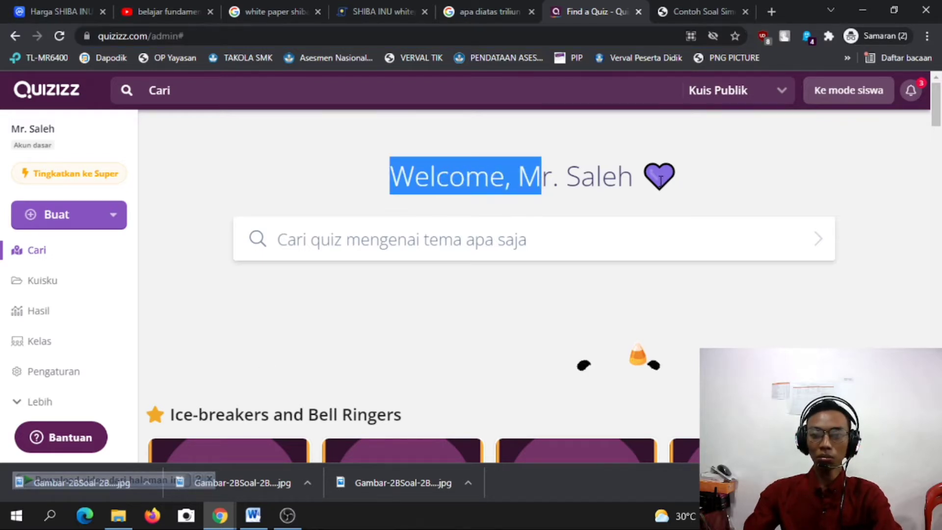
click(387, 178)
drag(393, 178, 635, 179)
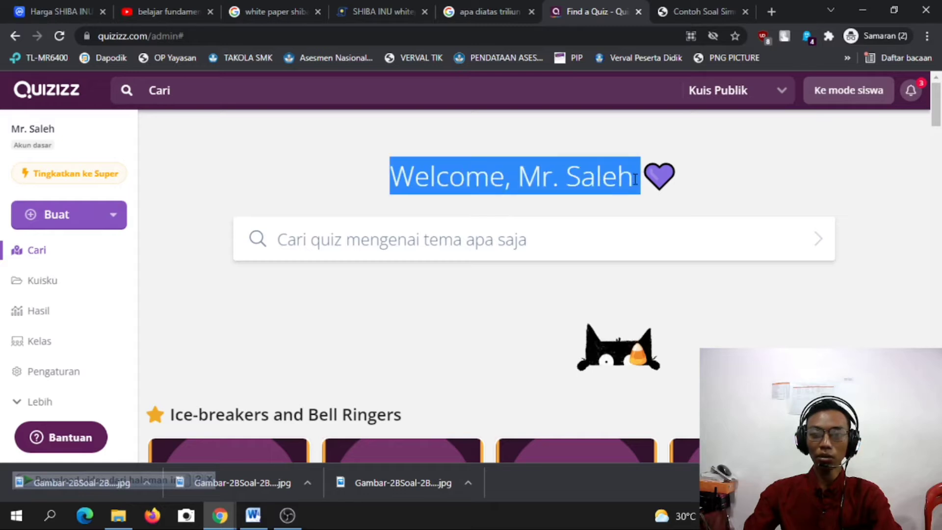
click(636, 179)
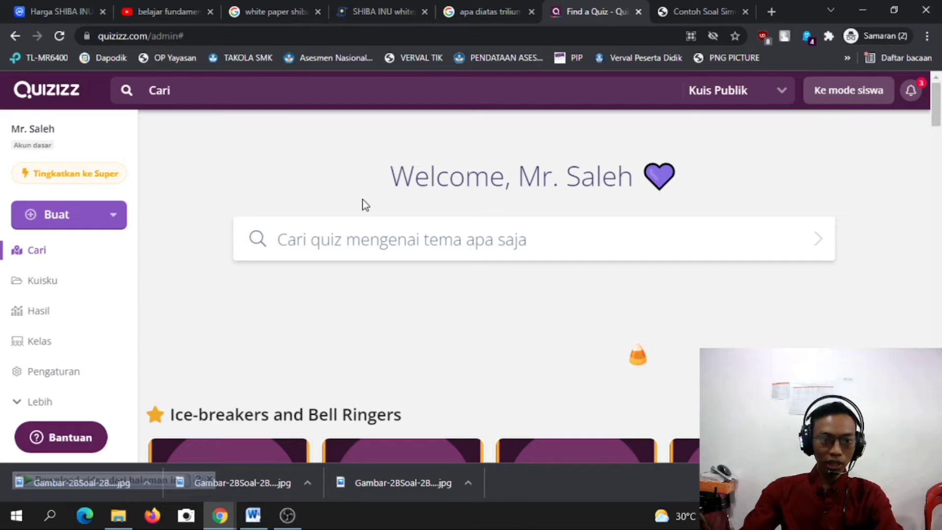
scroll(100, 223, down, 2)
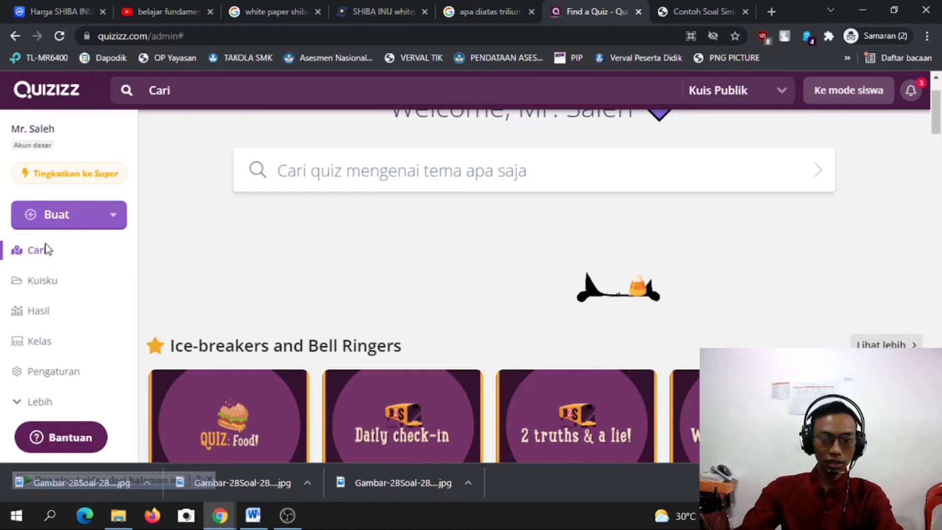
click(83, 219)
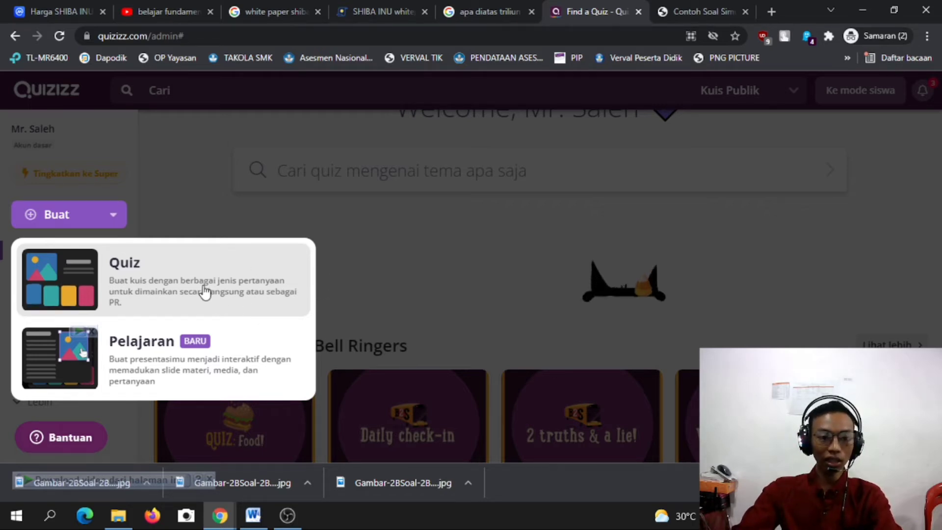
Start a new quiz named 'Simulasi dan Komunikasi Digital Kelas X SMK'.
click(206, 292)
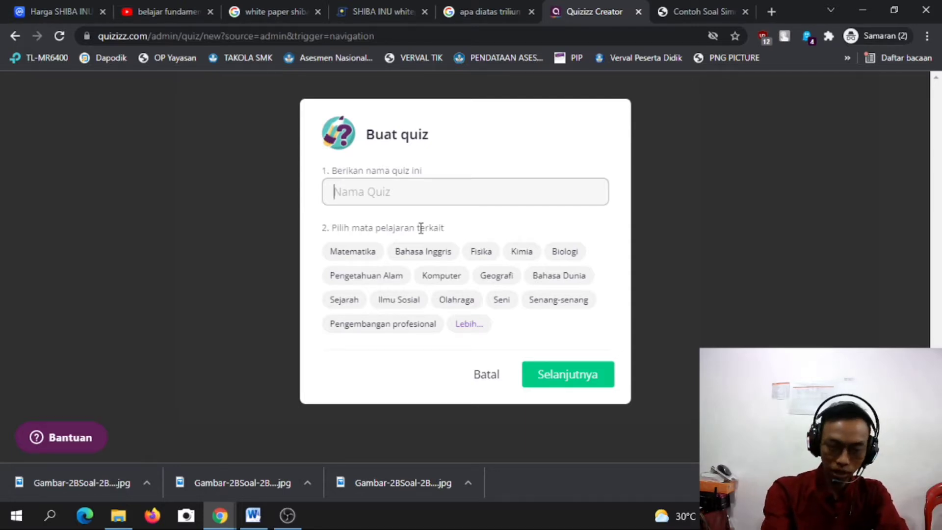
text(I)
key(BackSpace)
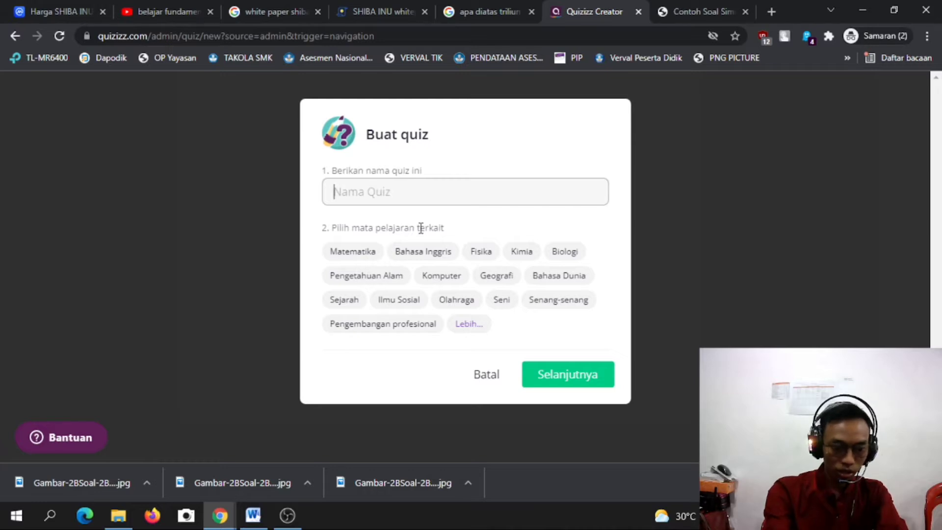
text(Simu)
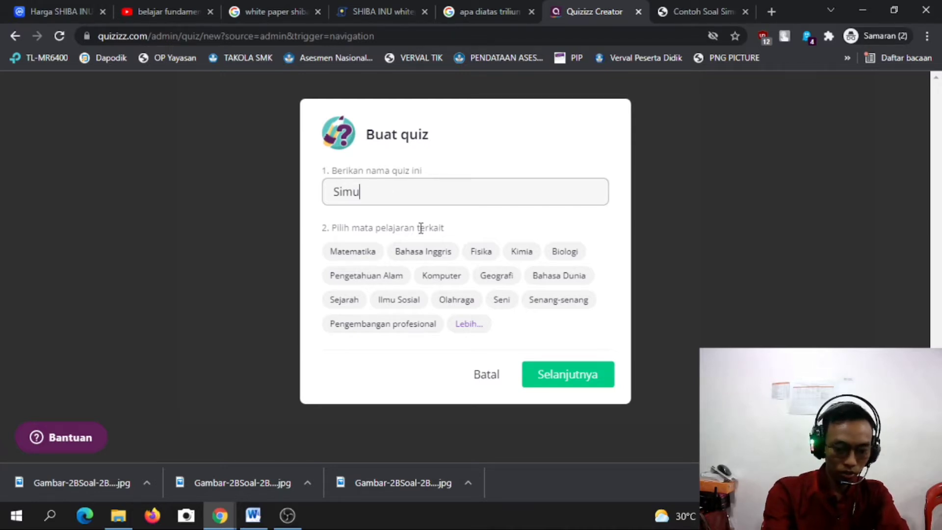
text(lasi dan Komu)
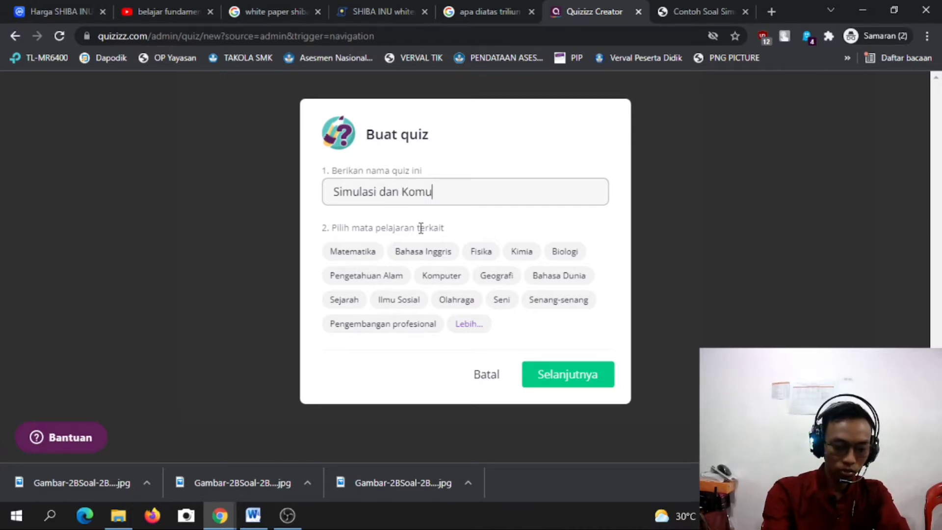
text(nikasi DD)
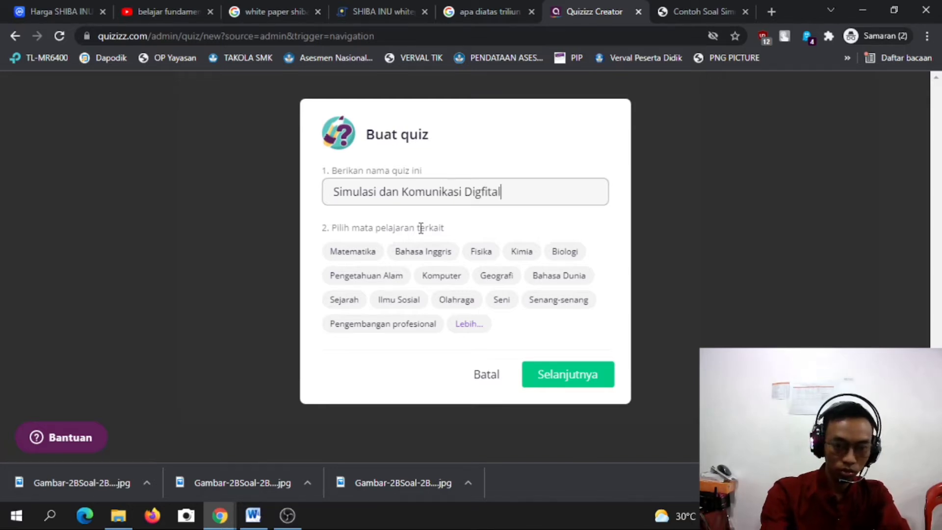
text( K)
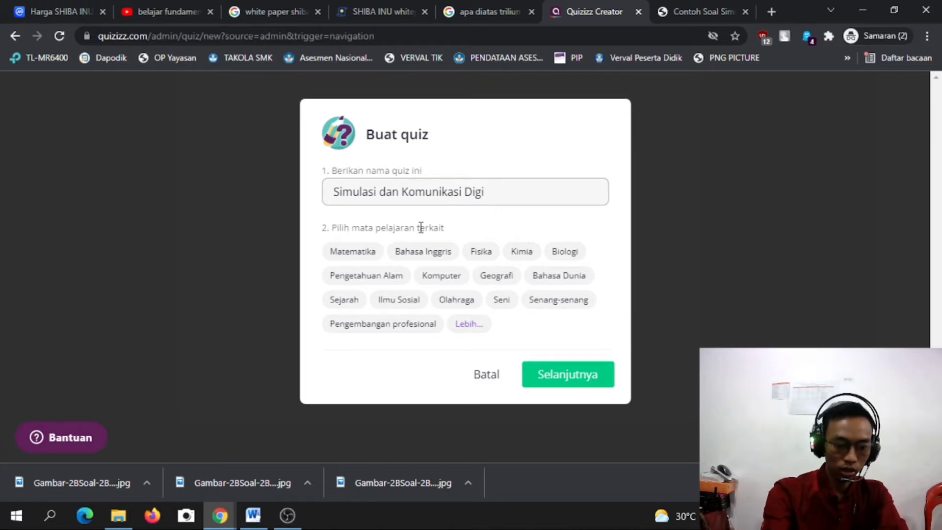
text(las)
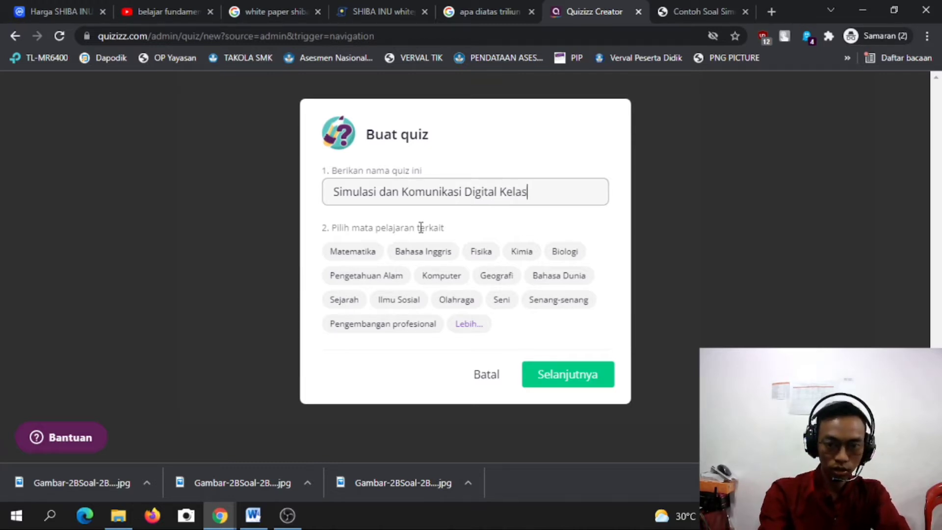
text( X SMK)
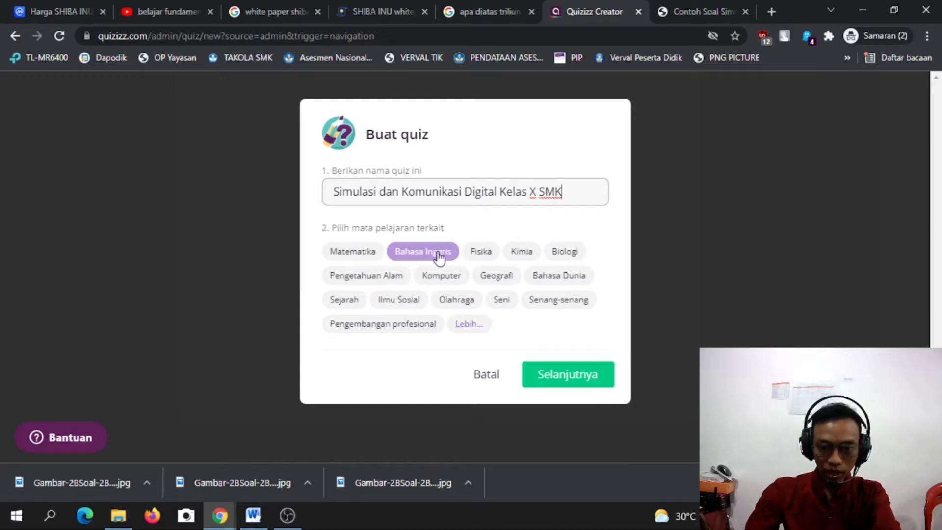
Tag the quiz with the Lainnya and Teknologi Instruksional subjects and continue.
click(471, 325)
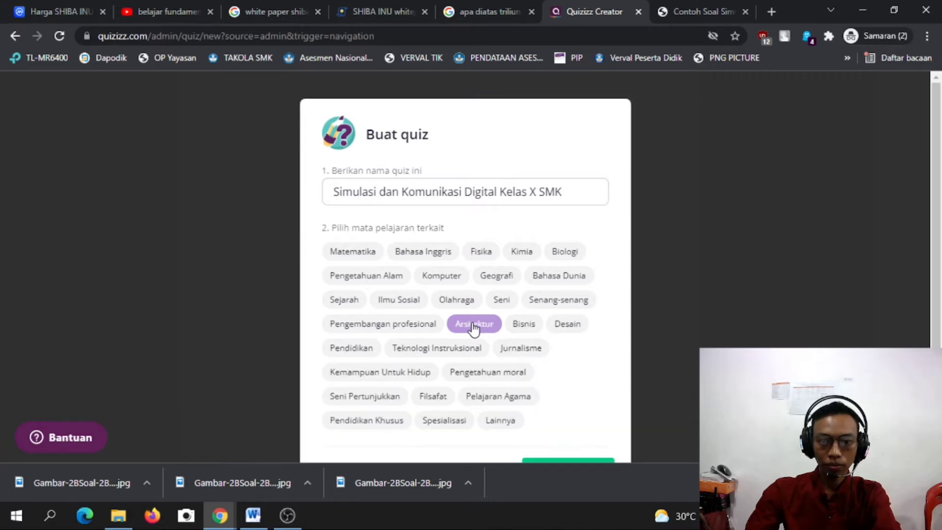
scroll(562, 362, down, 2)
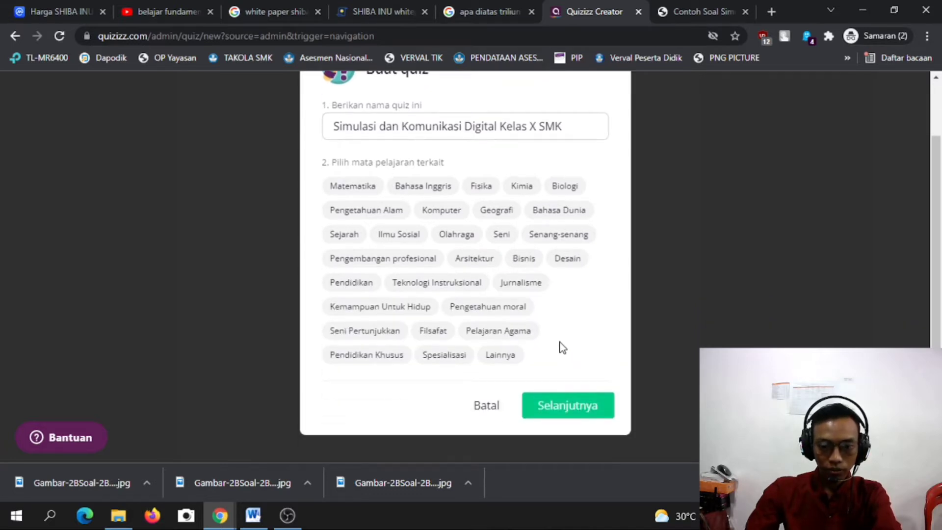
click(503, 355)
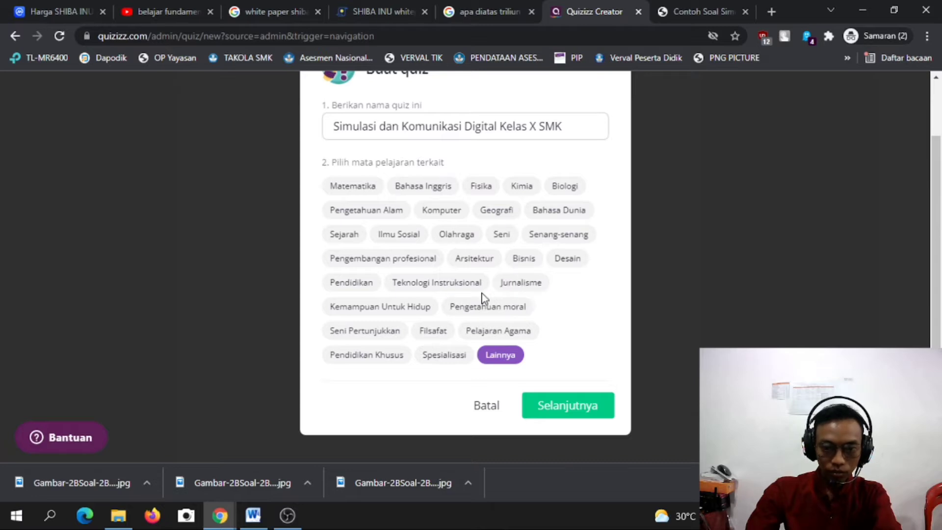
click(468, 287)
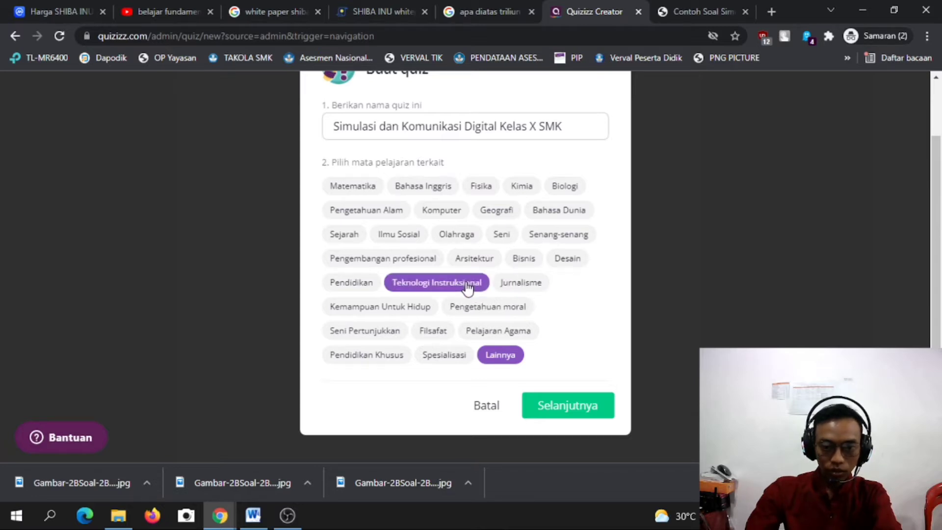
click(577, 413)
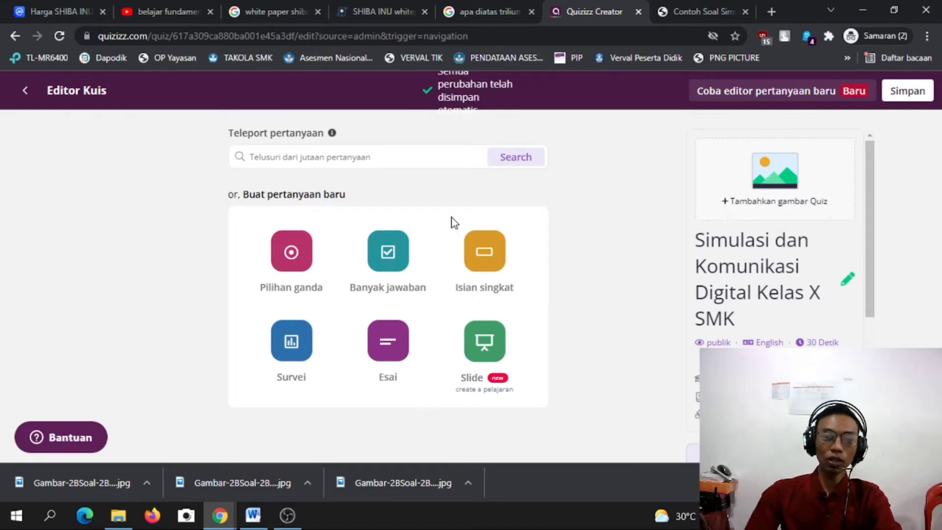
Add a Pilihan ganda question, giving a blank Question 1 with four answer fields.
click(293, 253)
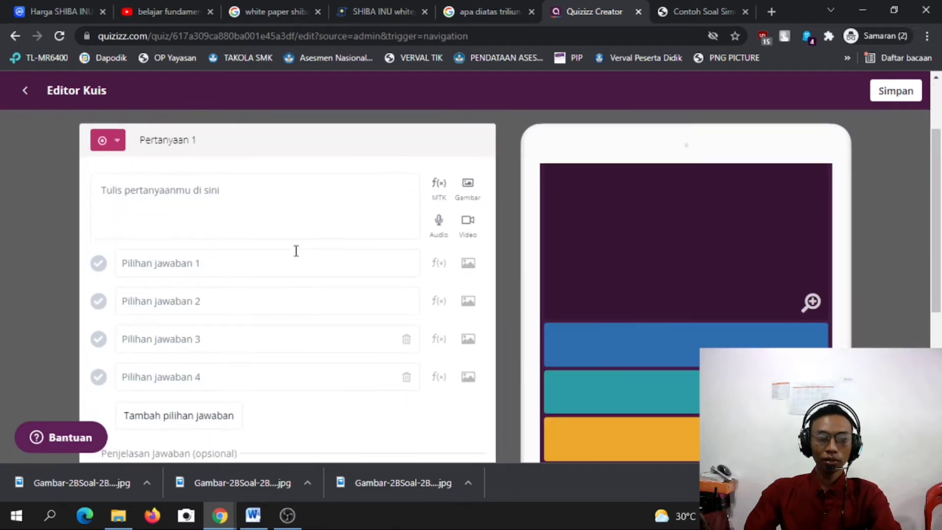
scroll(456, 237, down, 1)
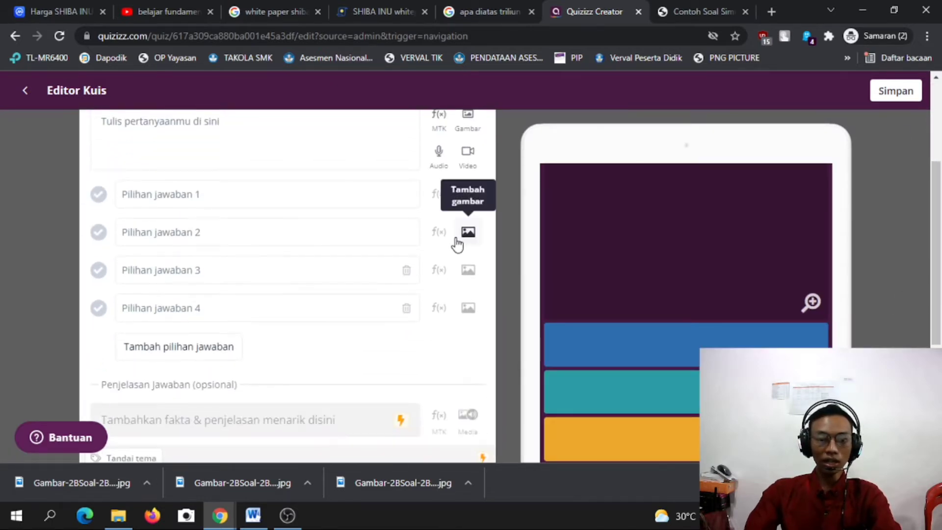
scroll(455, 237, up, 2)
scroll(549, 242, down, 1)
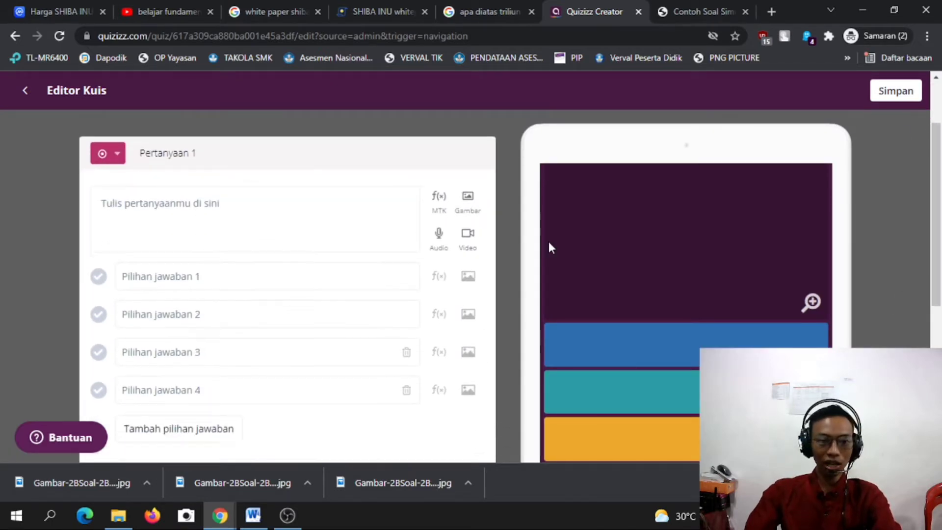
Clear the stray letters from the question 1 text box.
click(228, 195)
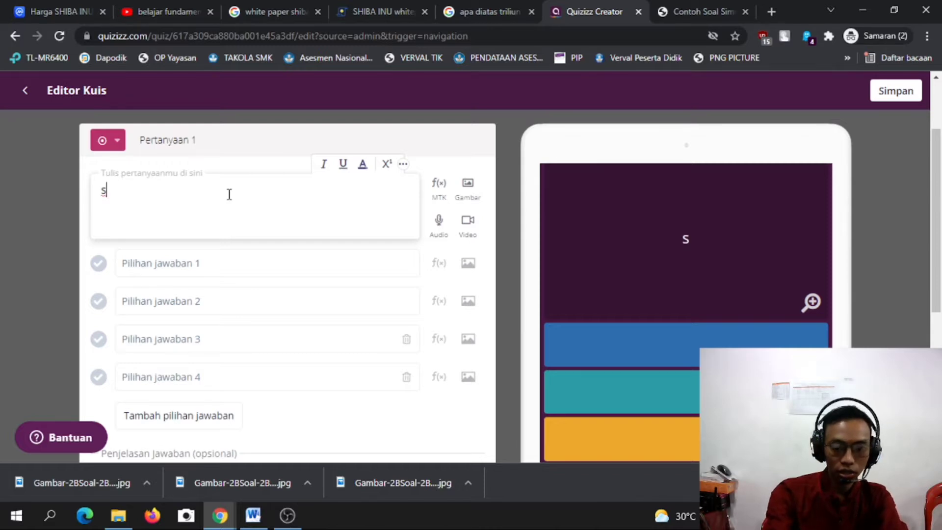
key(BackSpace)
text(t)
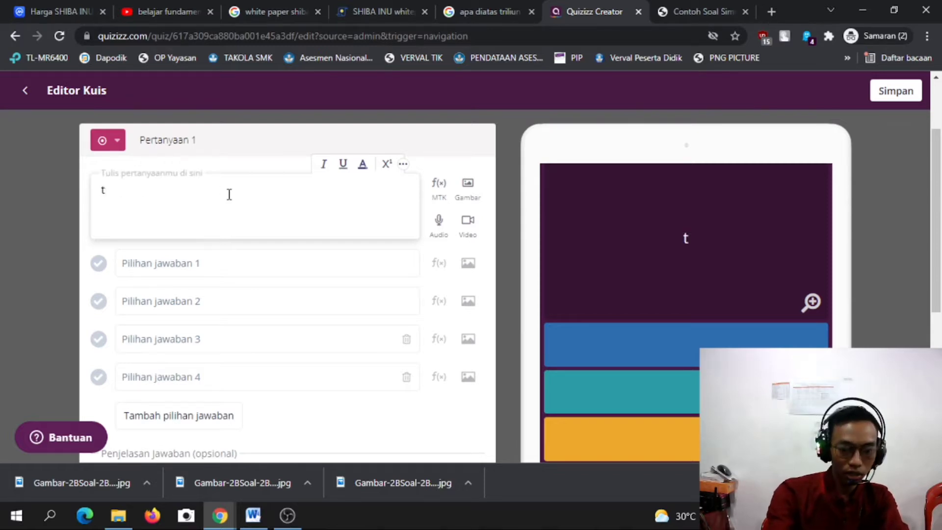
key(BackSpace)
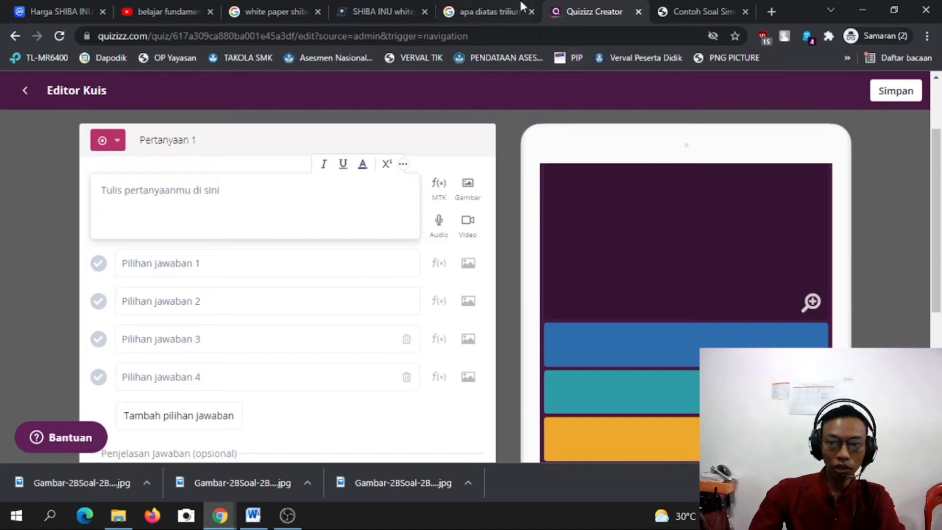
Copy question 1 from inputsoal.com and paste it as the Quizizz question text.
click(694, 5)
scroll(130, 248, up, 15)
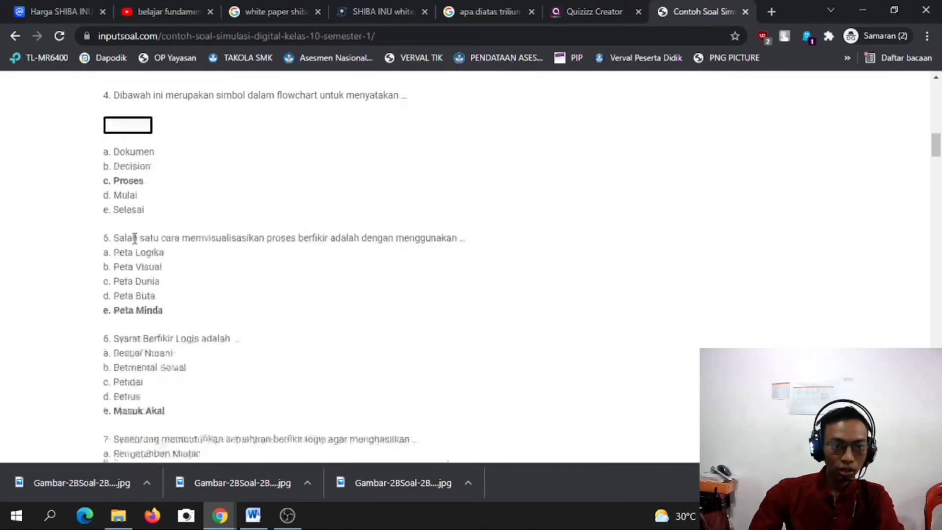
scroll(135, 239, up, 10)
scroll(118, 239, down, 2)
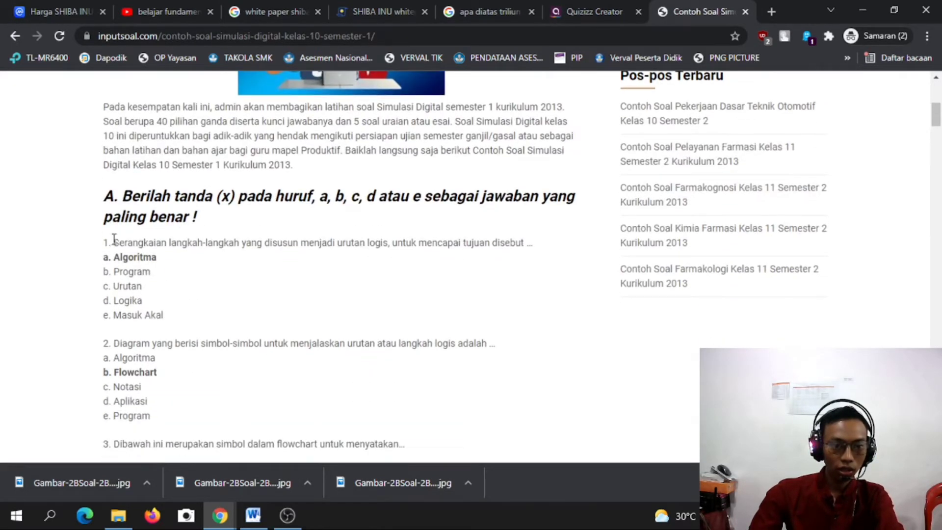
drag(114, 242, 556, 250)
key(ctrl+c)
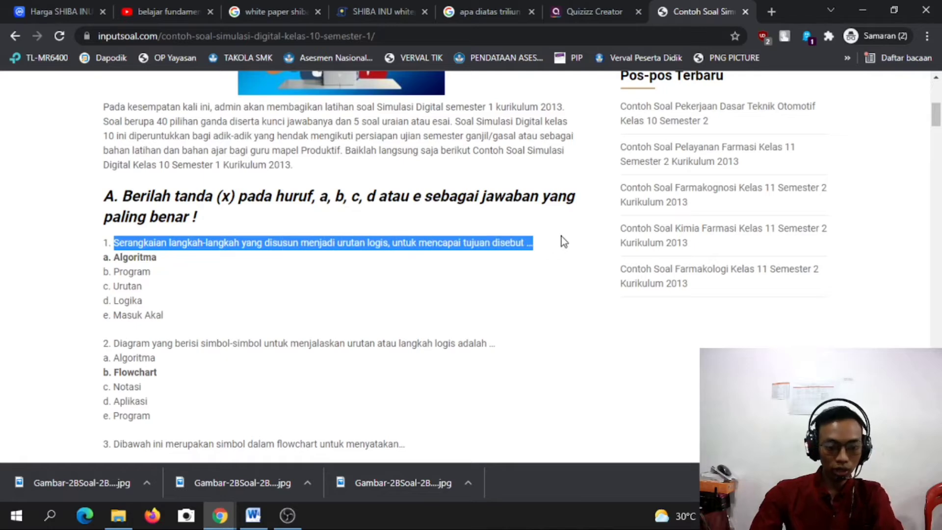
click(497, 8)
click(592, 10)
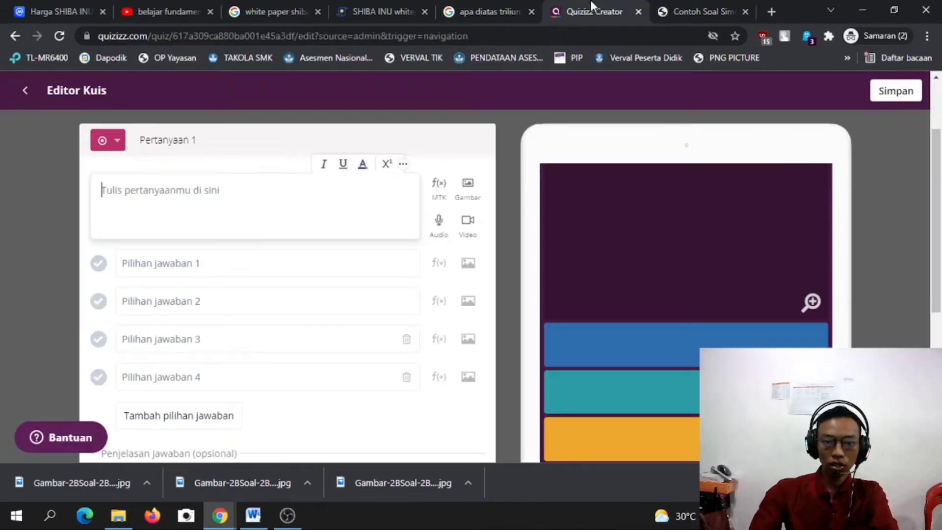
click(242, 191)
key(ctrl+v)
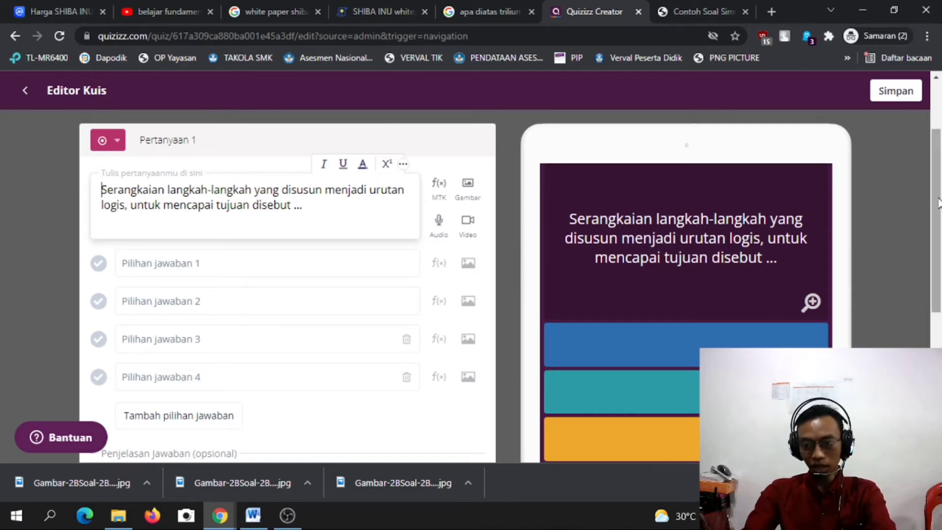
scroll(938, 203, down, 1)
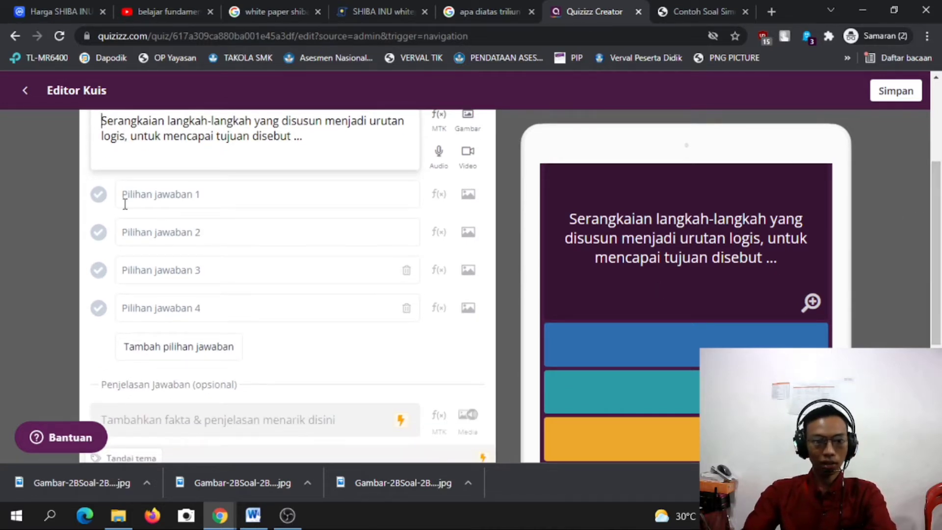
scroll(256, 246, up, 1)
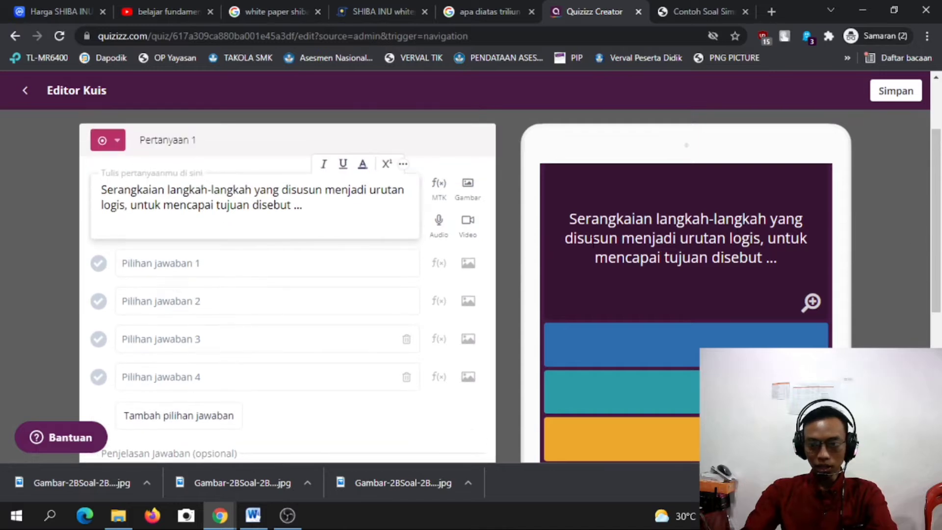
scroll(831, 248, down, 2)
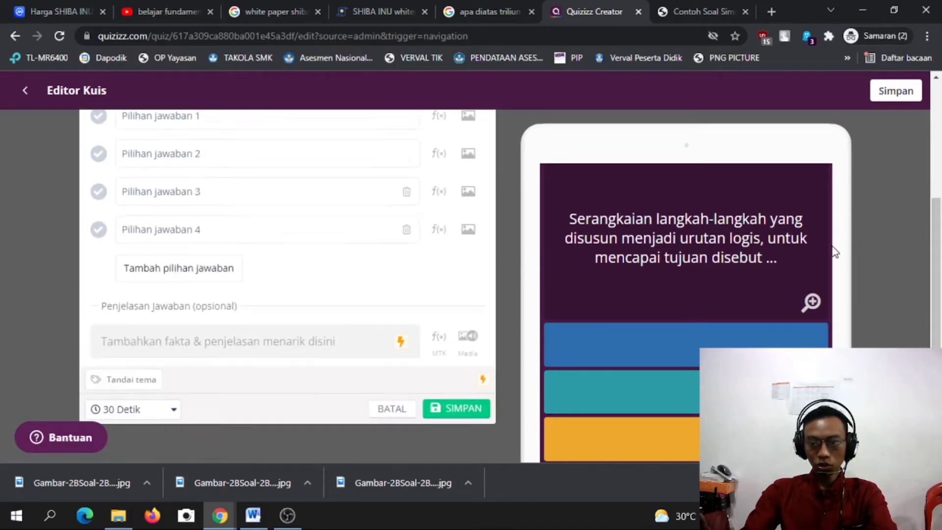
scroll(650, 300, up, 3)
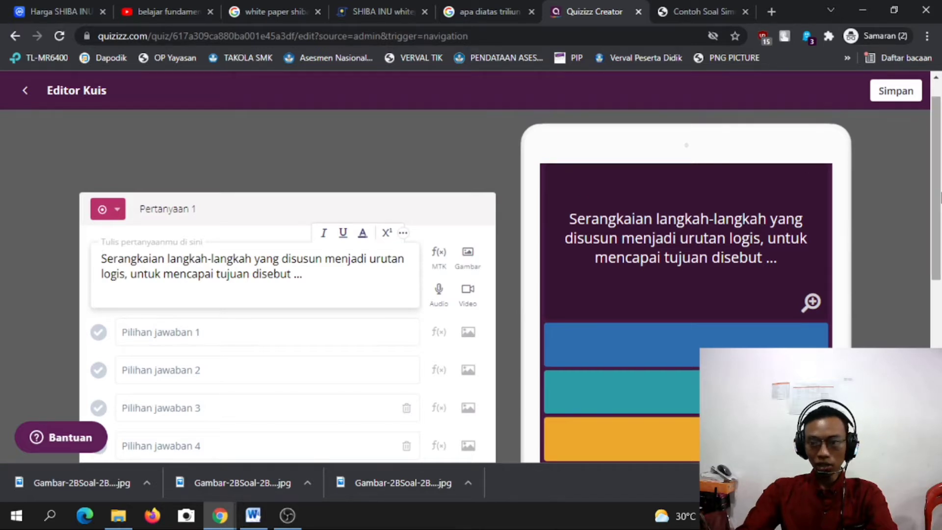
scroll(707, 214, down, 2)
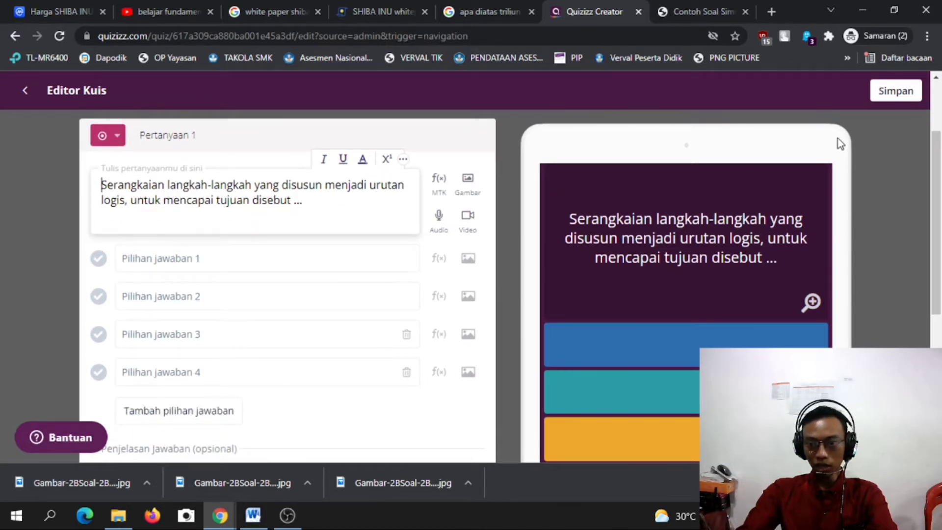
scroll(204, 238, up, 2)
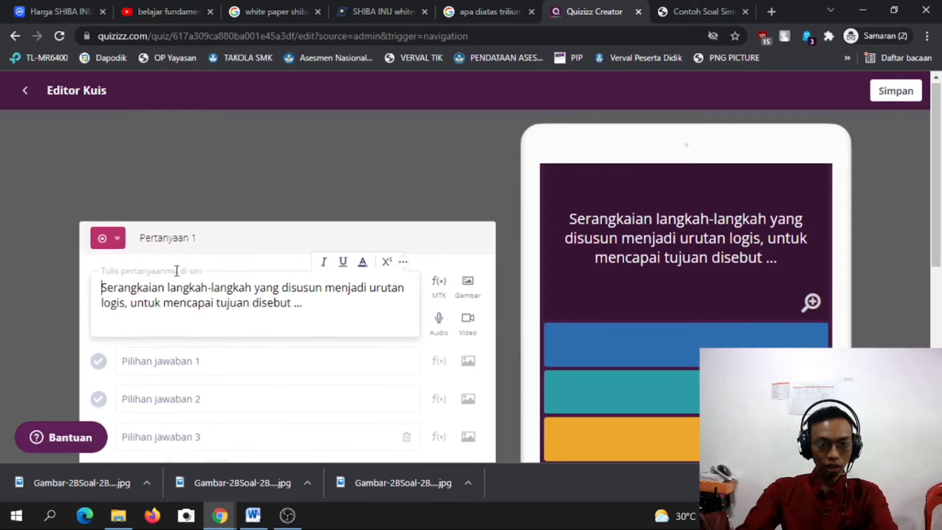
scroll(245, 330, down, 1)
click(202, 296)
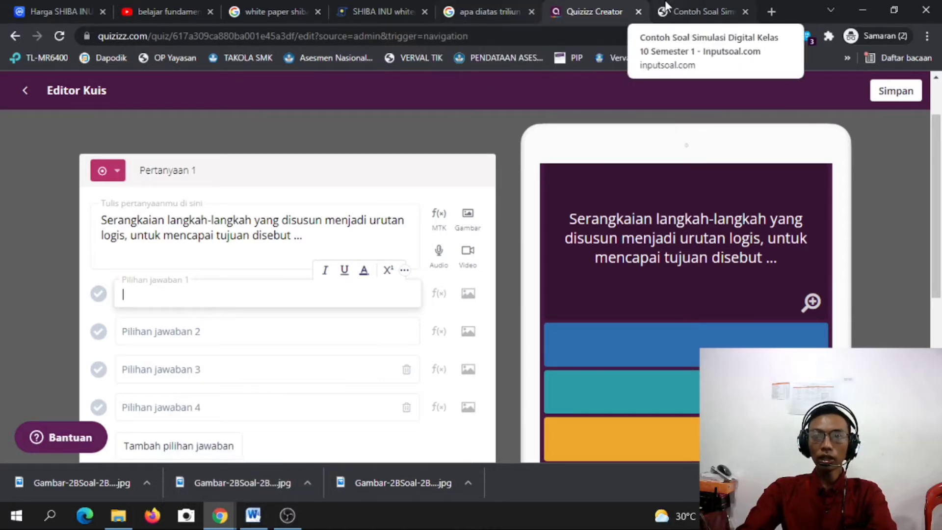
Copy Algoritma and Program from the sample page into answer choices 1 and 2.
click(686, 7)
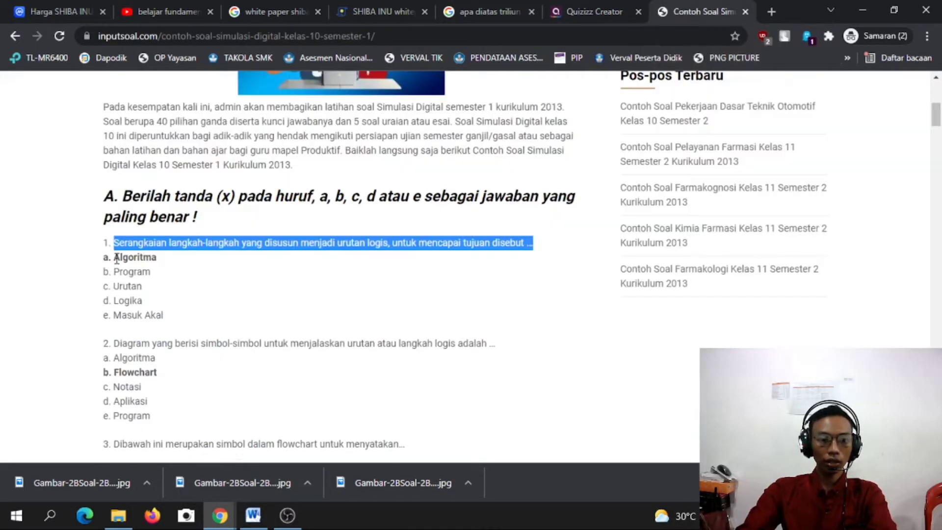
drag(114, 257, 158, 258)
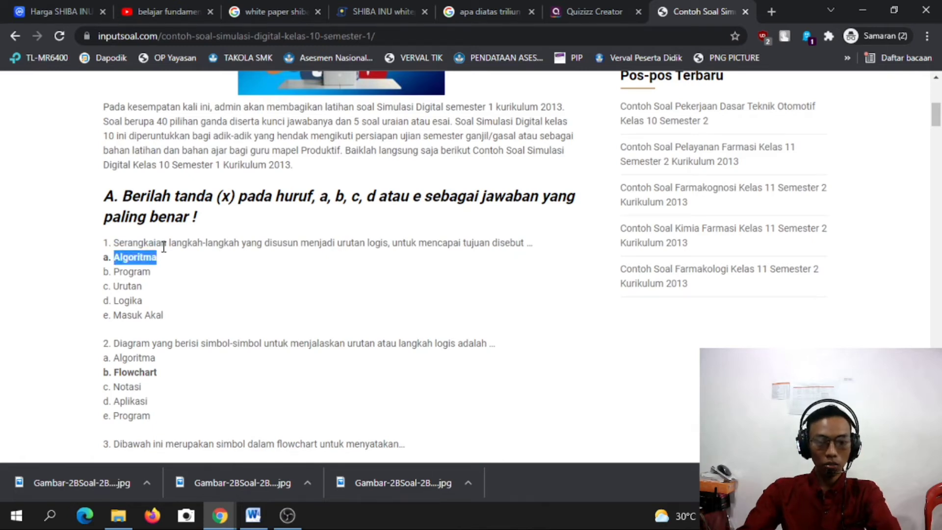
click(596, 11)
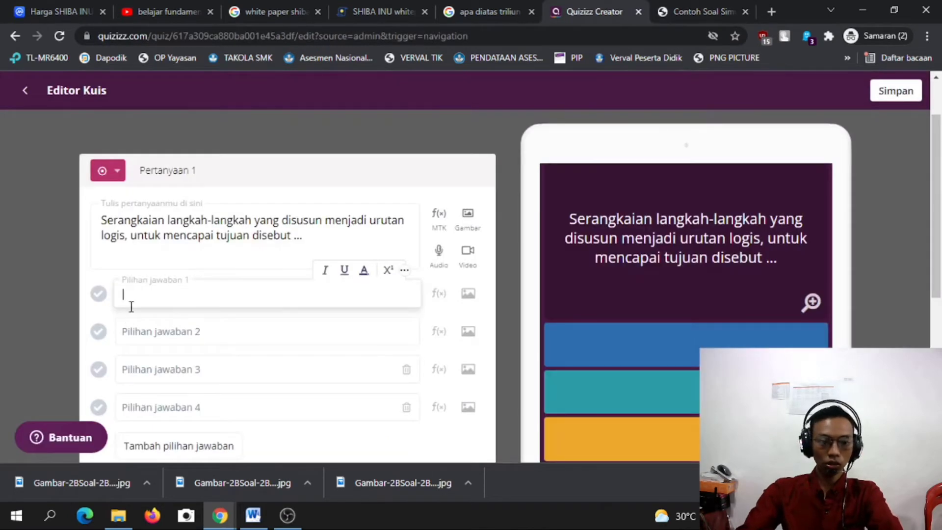
text(Algoritma)
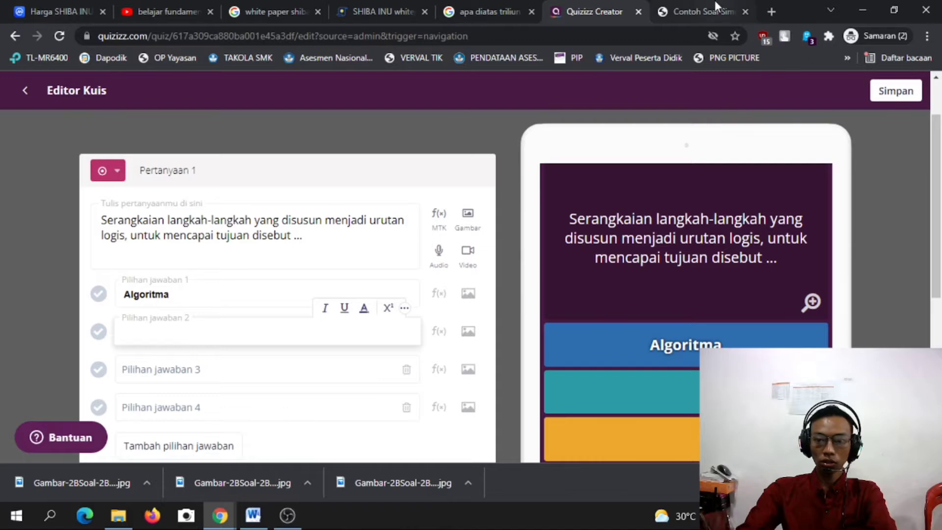
click(715, 6)
drag(114, 272, 168, 268)
key(ctrl+c)
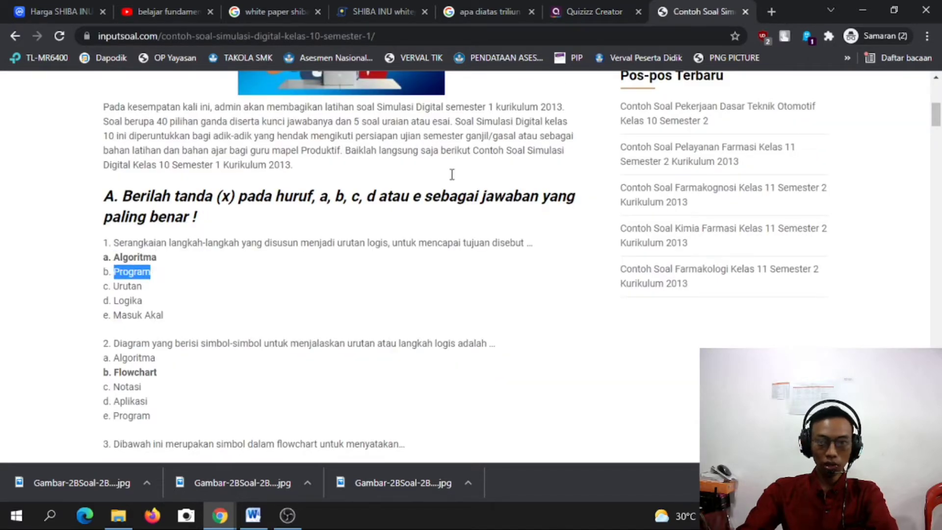
click(617, 4)
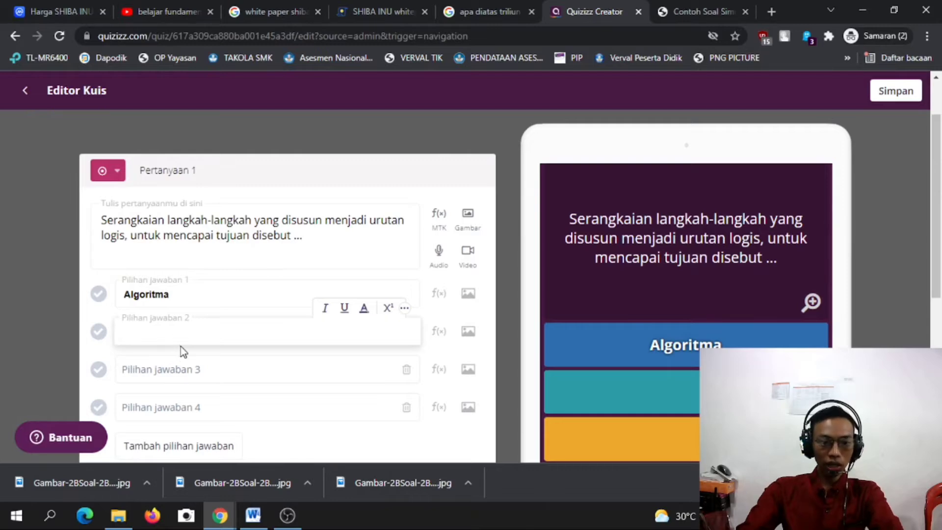
key(ctrl+v)
click(157, 369)
Copy Urutan and Logika from the sample page into answer choices 3 and 4.
click(697, 11)
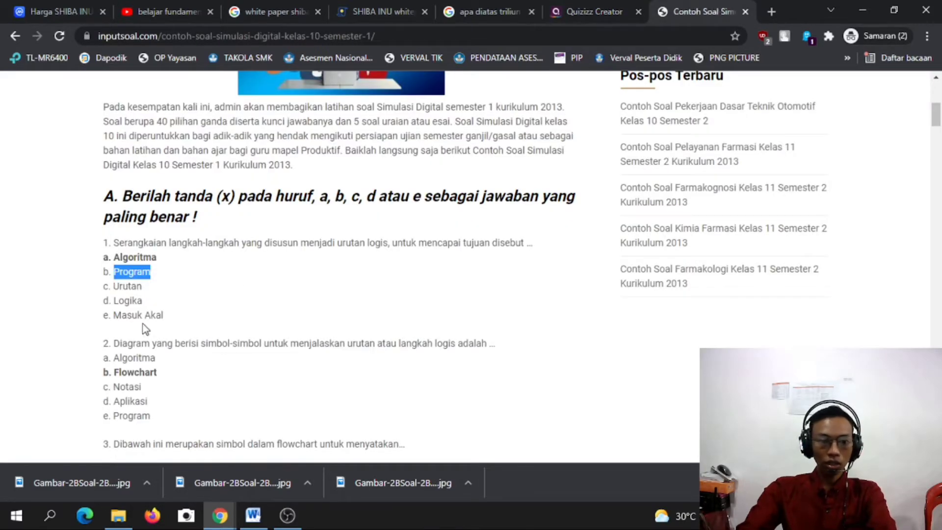
drag(112, 287, 157, 290)
key(ctrl+c)
click(603, 10)
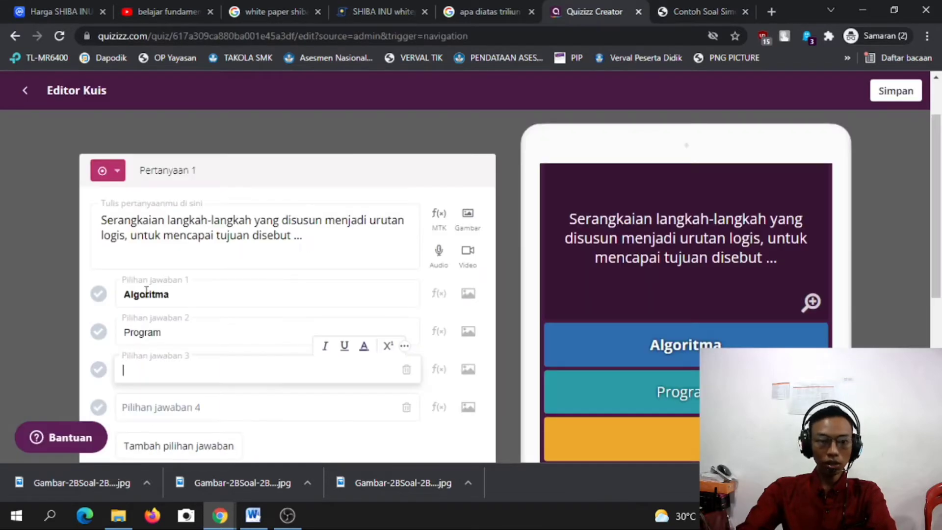
key(ctrl+v)
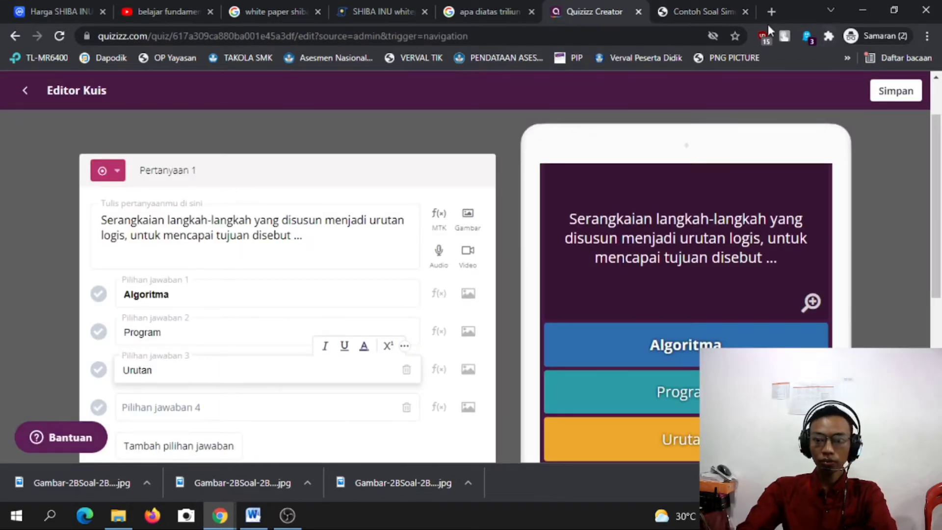
click(699, 10)
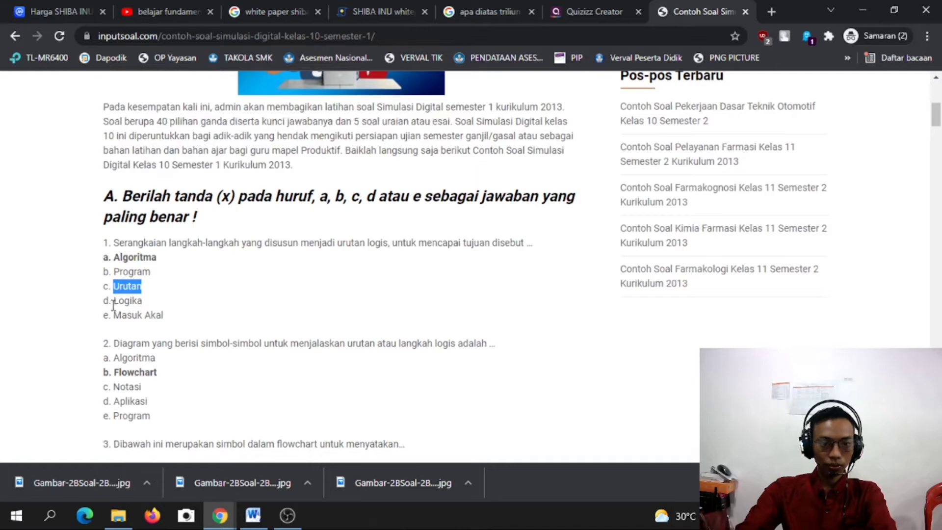
drag(115, 301, 146, 301)
key(ctrl+c)
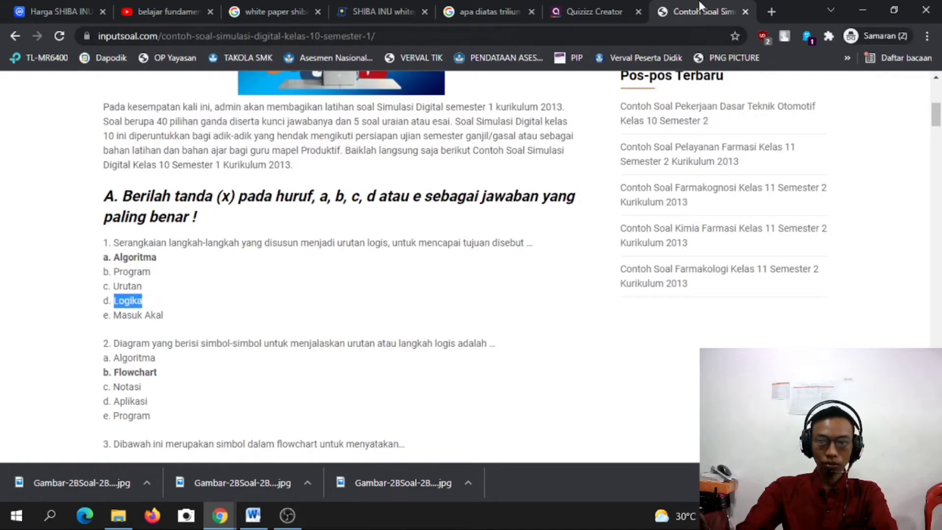
click(594, 11)
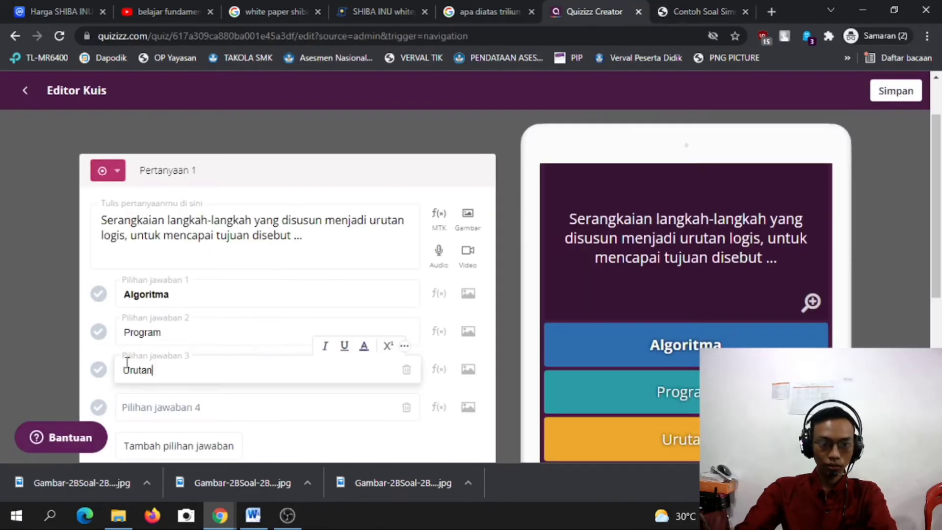
click(193, 271)
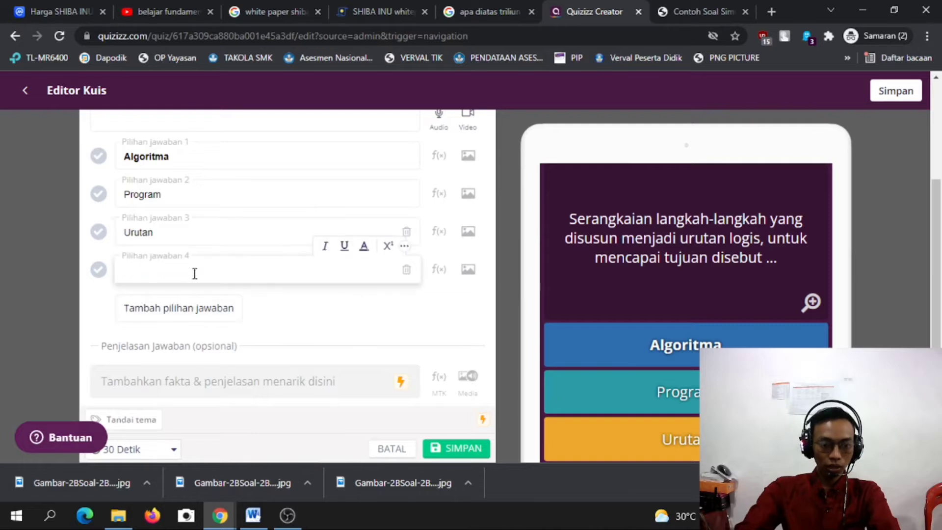
key(ctrl+v)
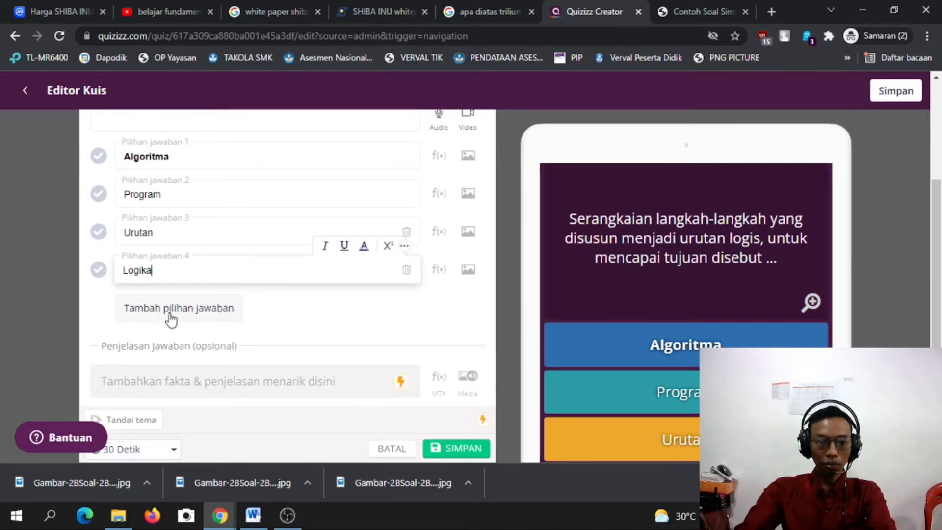
Add a fifth answer choice and paste Masuk Akal into it.
click(169, 310)
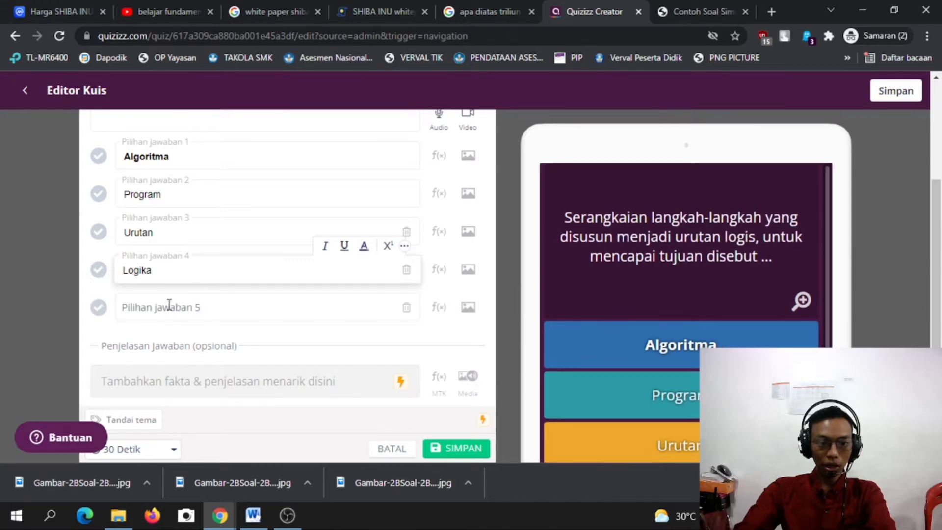
click(701, 2)
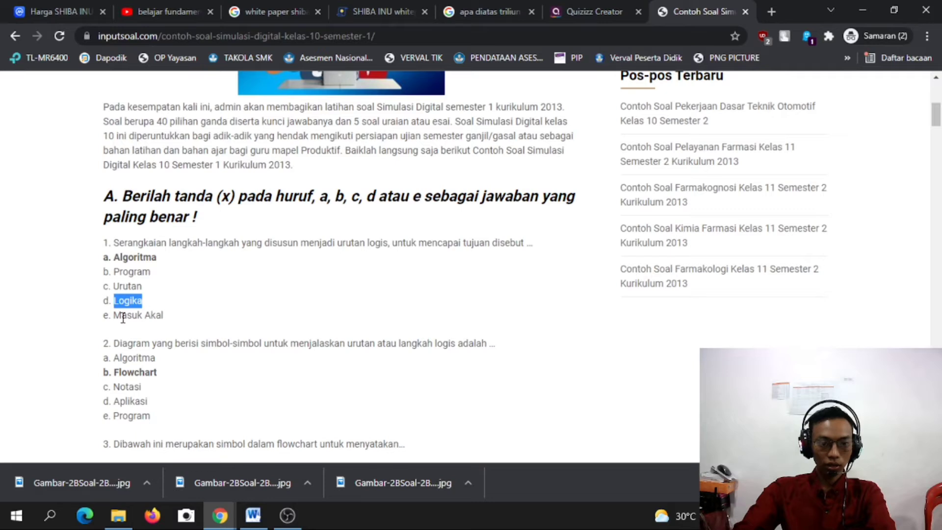
drag(114, 317, 185, 320)
key(ctrl+c)
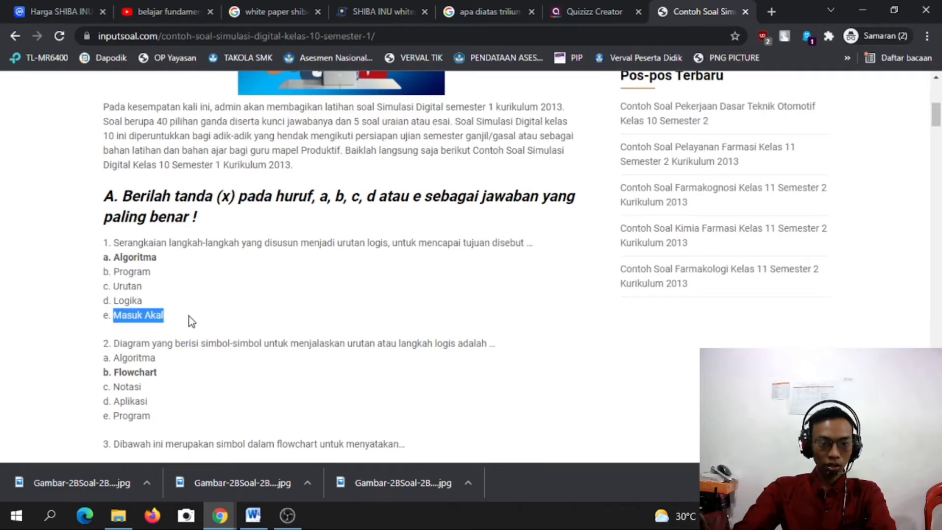
click(555, 10)
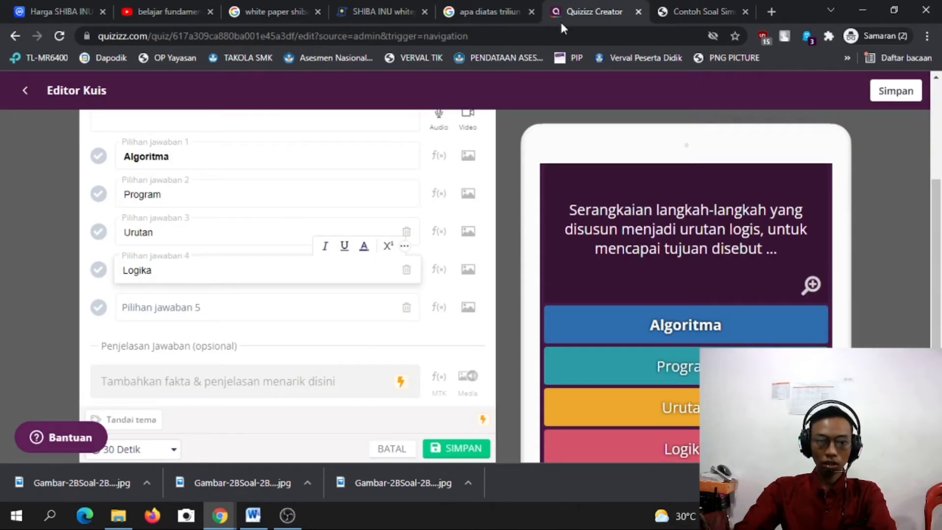
click(166, 303)
key(ctrl+v)
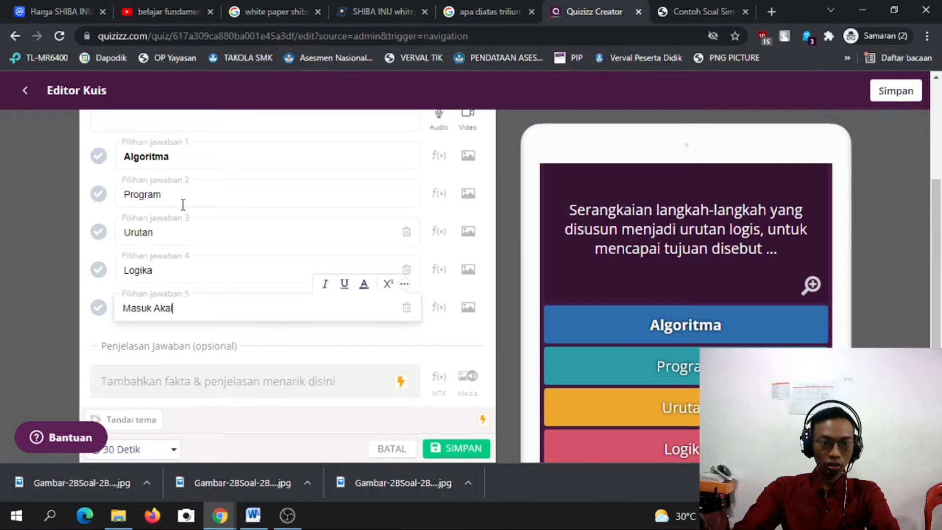
click(175, 156)
Select Algoritma in answer 1 and remove its bold styling with the format toolbar.
drag(174, 157, 122, 172)
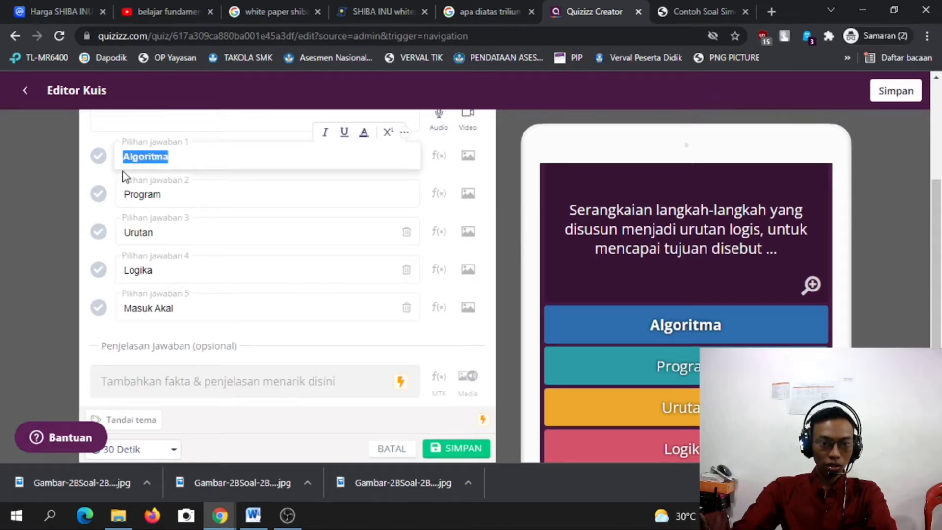
click(363, 132)
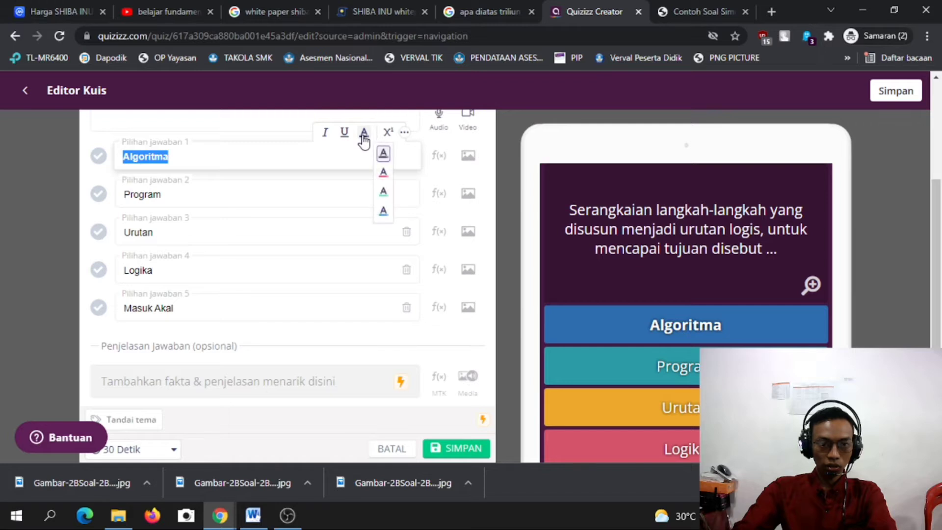
click(403, 132)
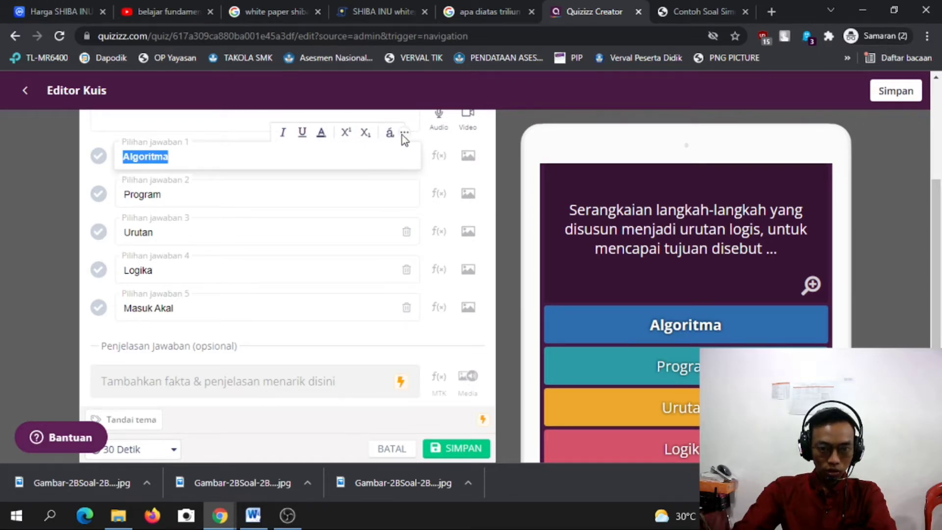
click(404, 133)
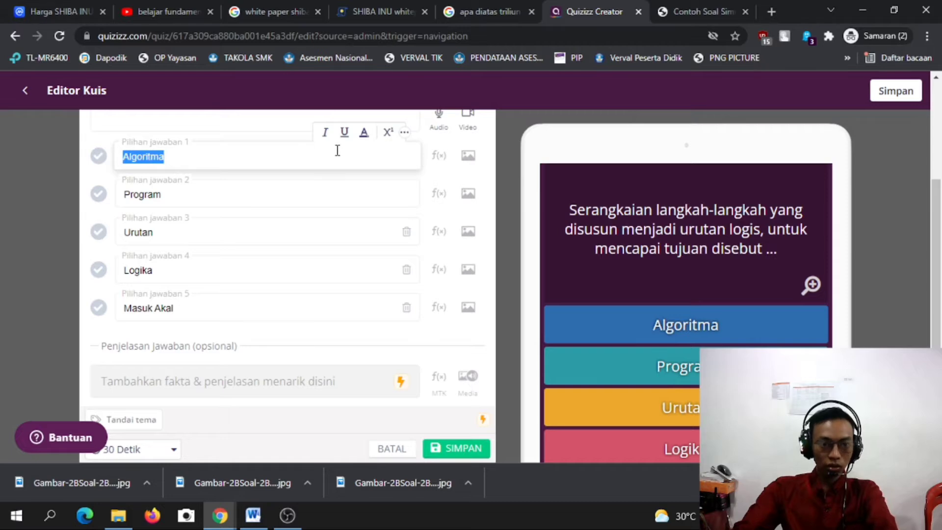
click(275, 196)
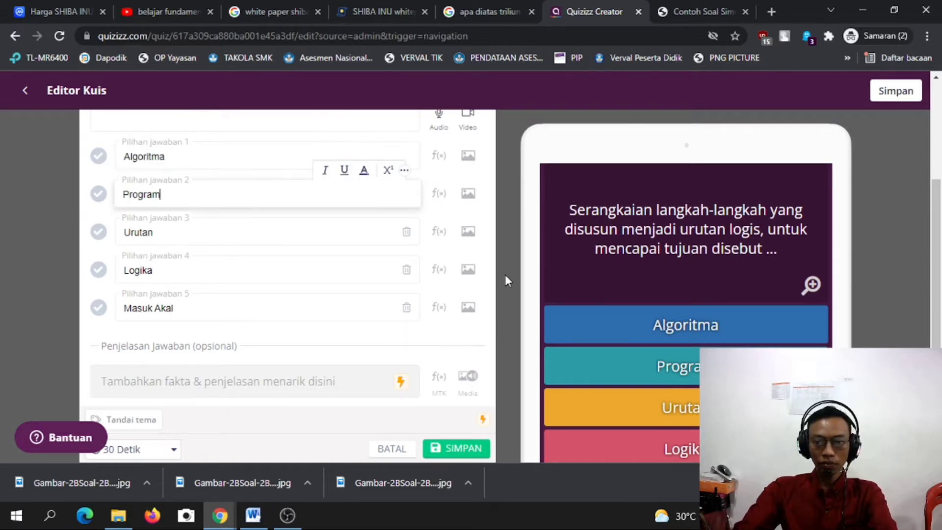
scroll(505, 274, up, 4)
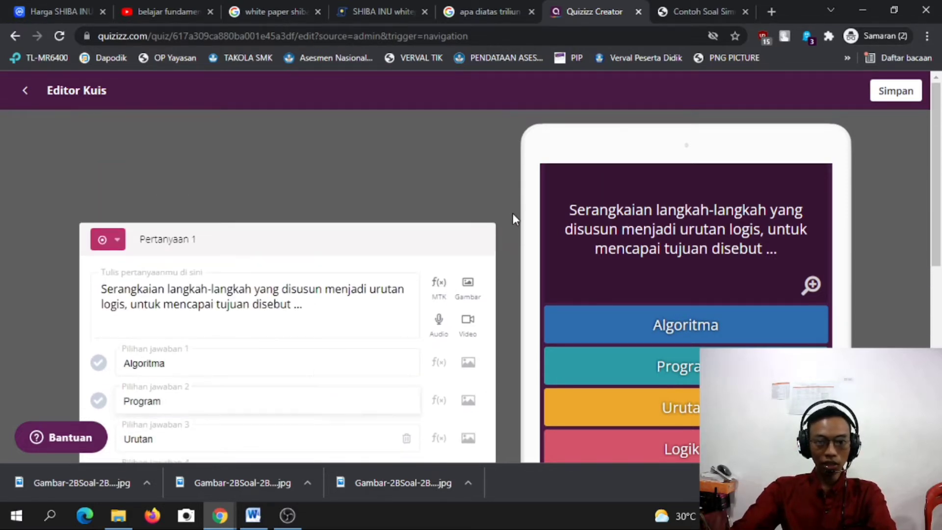
scroll(512, 211, down, 4)
scroll(513, 211, up, 4)
scroll(860, 201, down, 5)
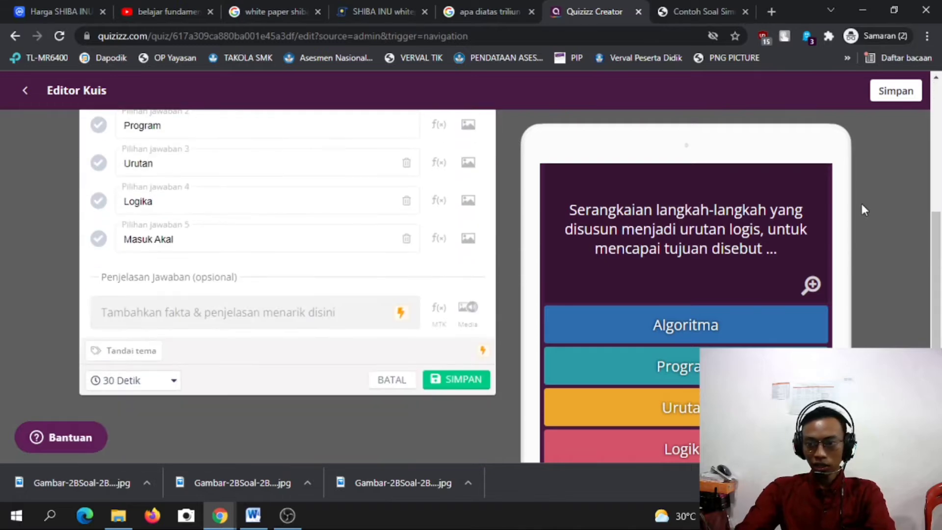
scroll(862, 204, down, 2)
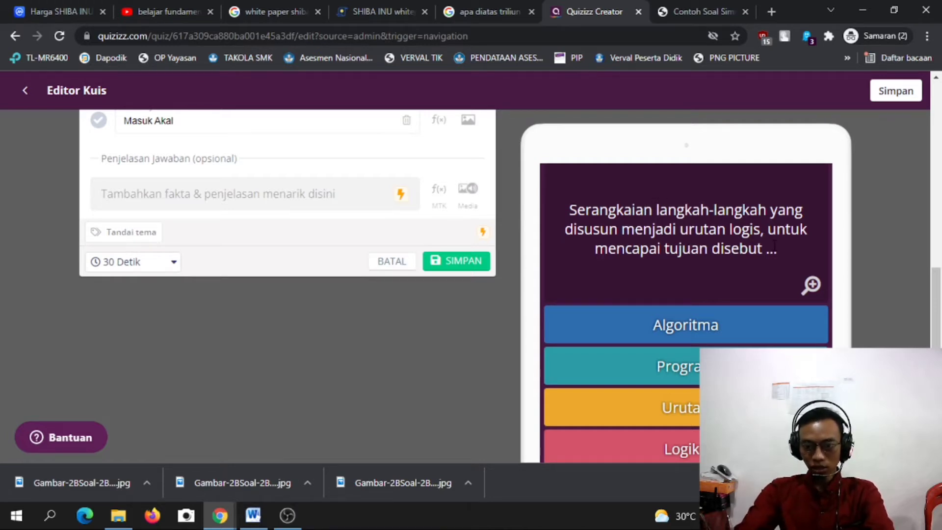
Mark answer 1, Algoritma, as question 1's correct answer with the green check.
scroll(772, 280, up, 5)
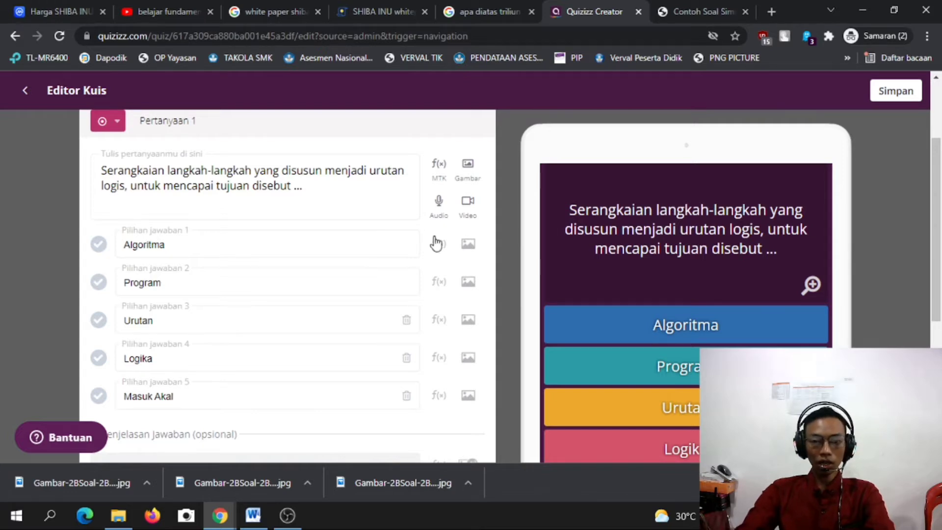
click(101, 248)
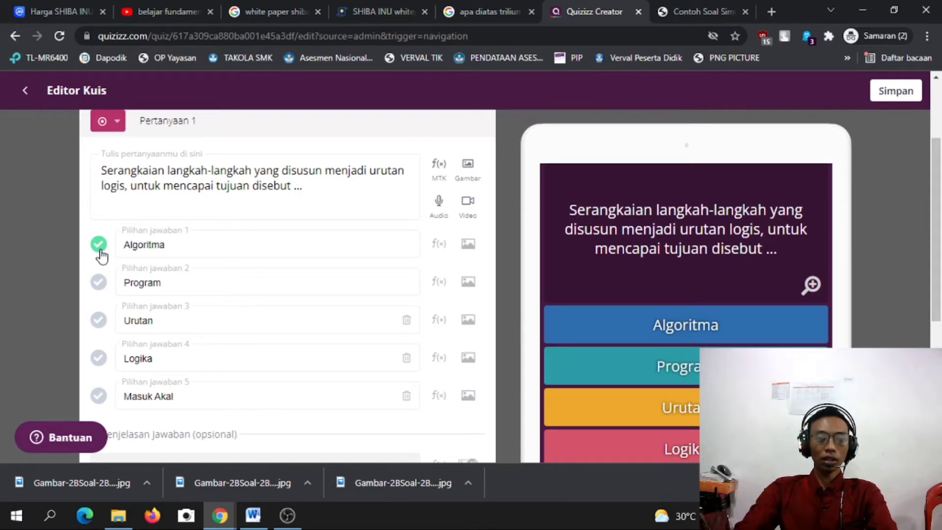
click(96, 326)
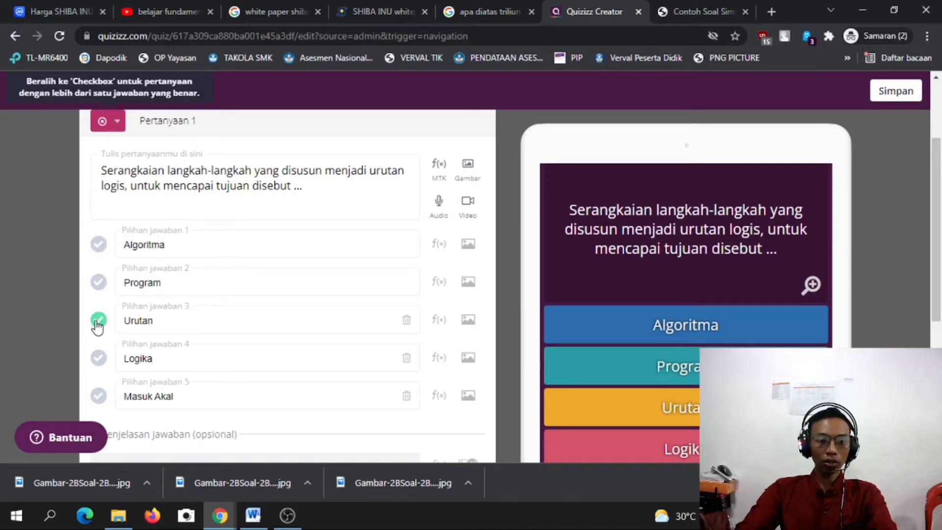
scroll(218, 386, down, 1)
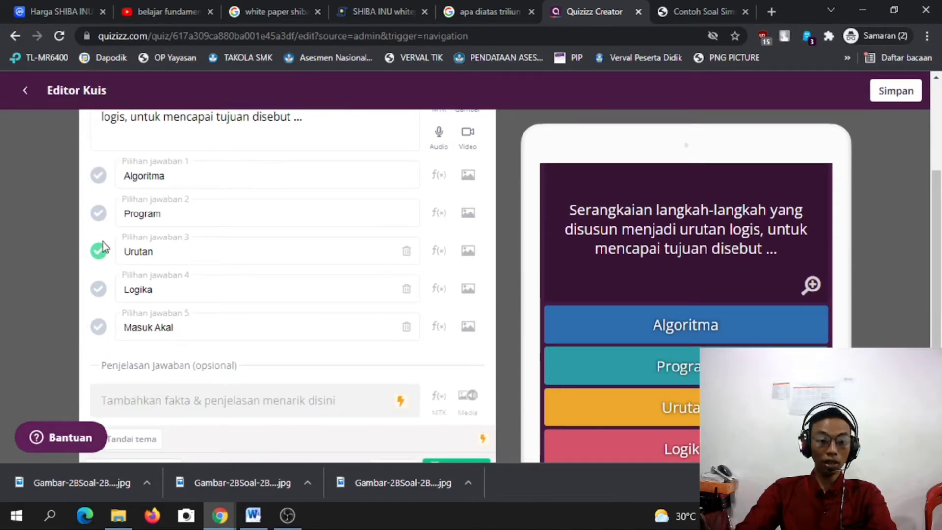
click(99, 181)
scroll(172, 333, down, 1)
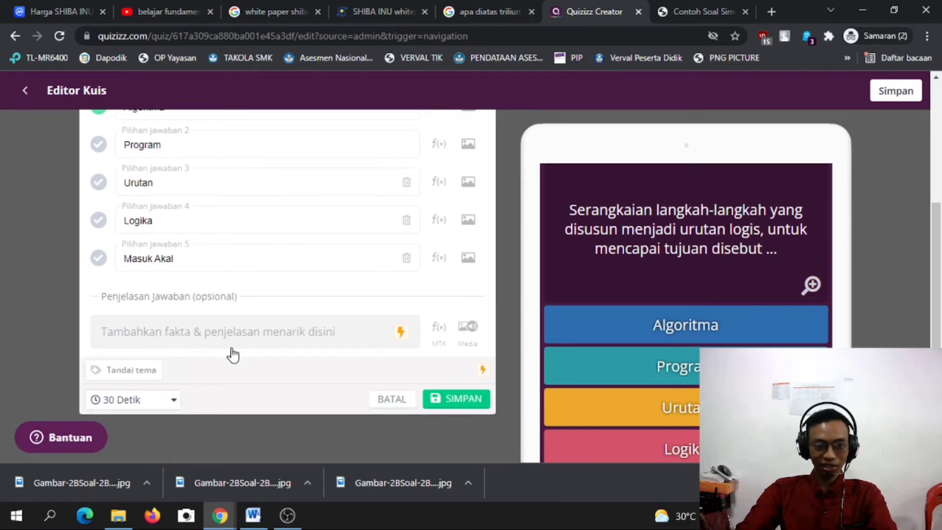
scroll(236, 373, down, 1)
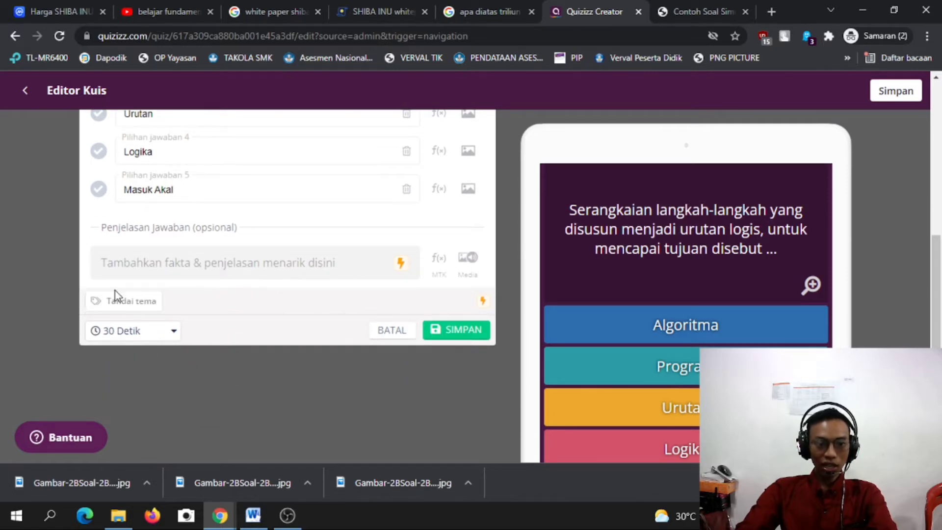
scroll(263, 326, down, 1)
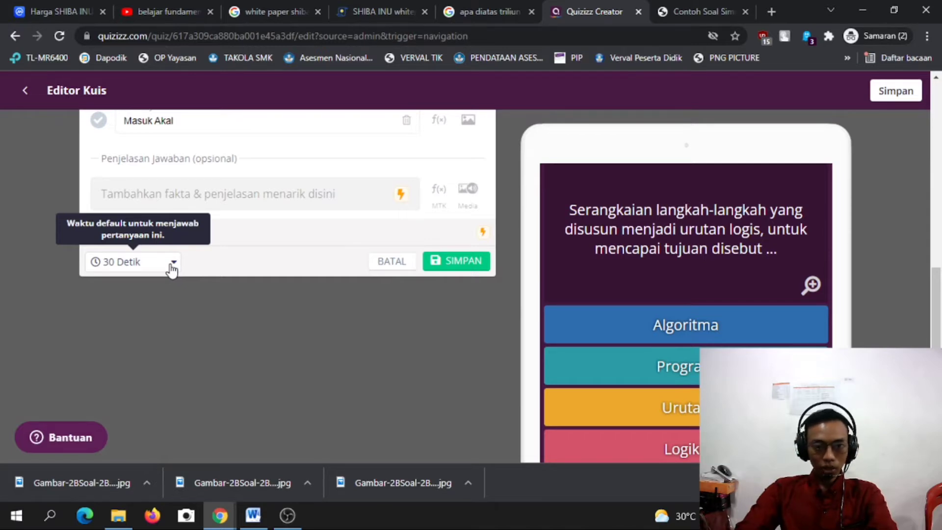
Change question 1's time limit from 30 Detik to 60 Detik.
click(170, 265)
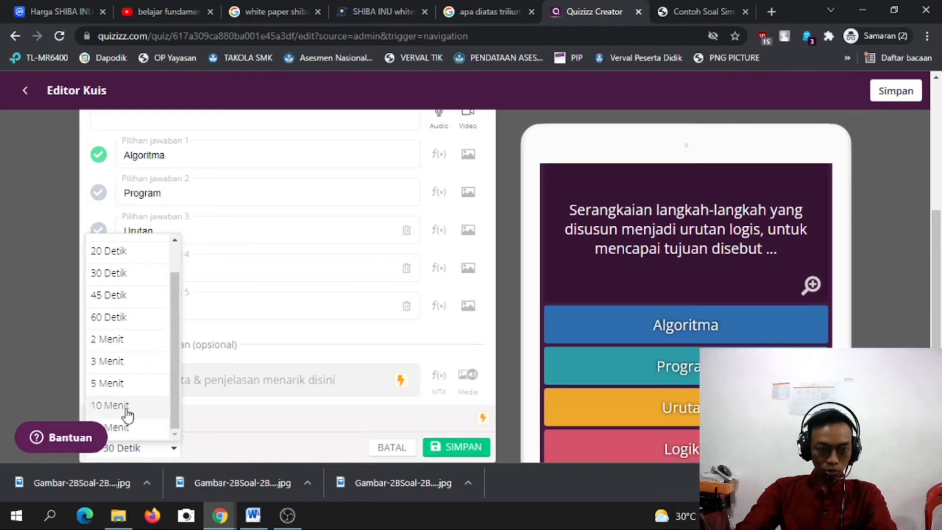
scroll(147, 385, up, 5)
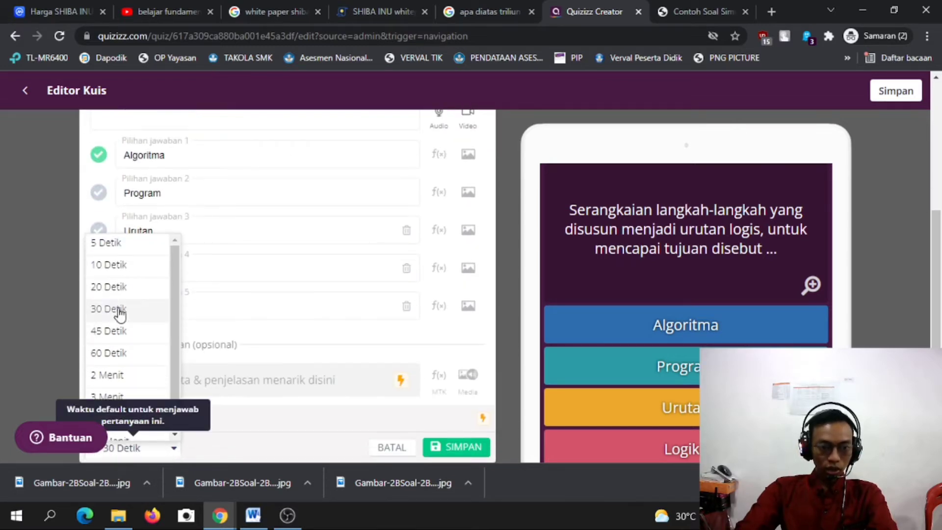
scroll(120, 313, down, 1)
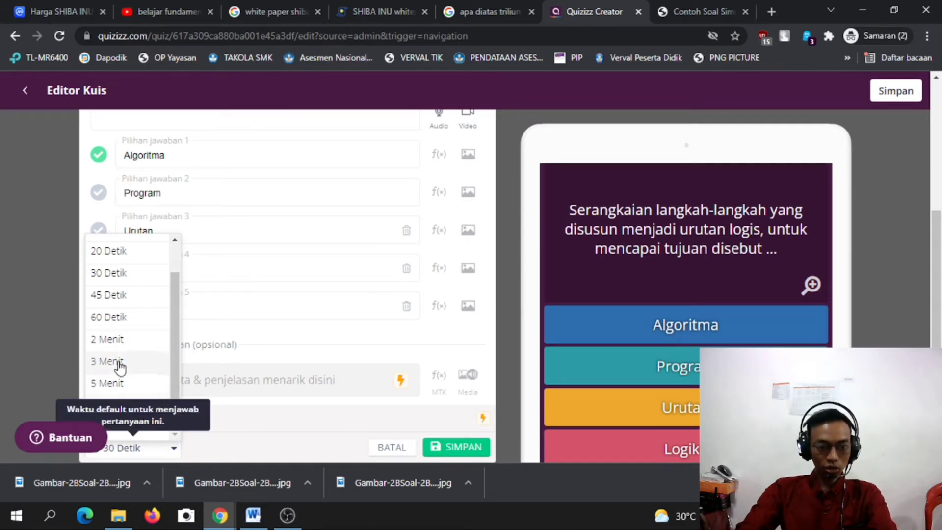
click(120, 321)
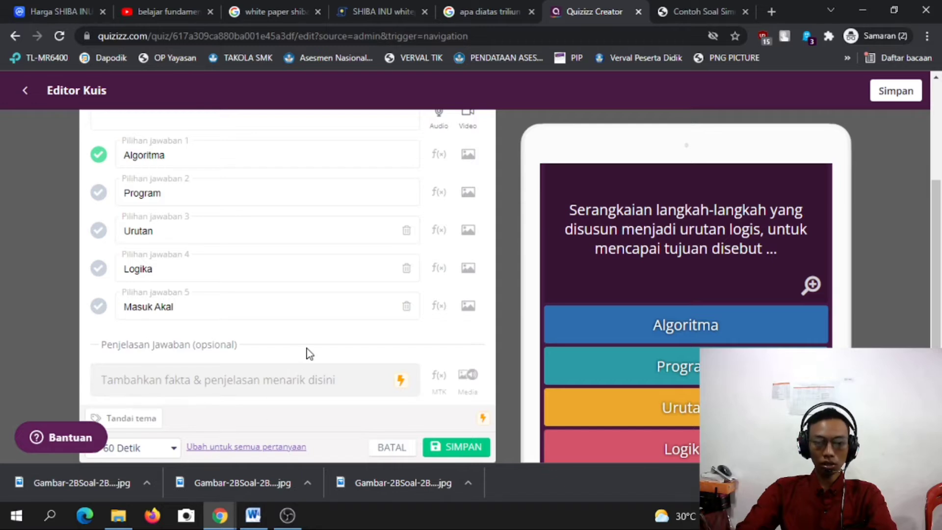
scroll(275, 319, down, 3)
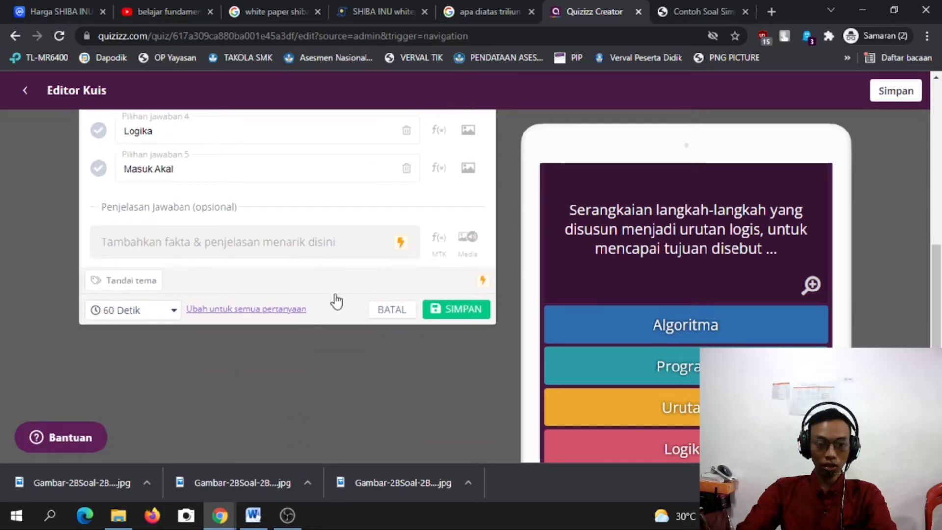
click(434, 314)
scroll(452, 325, up, 3)
scroll(454, 325, down, 4)
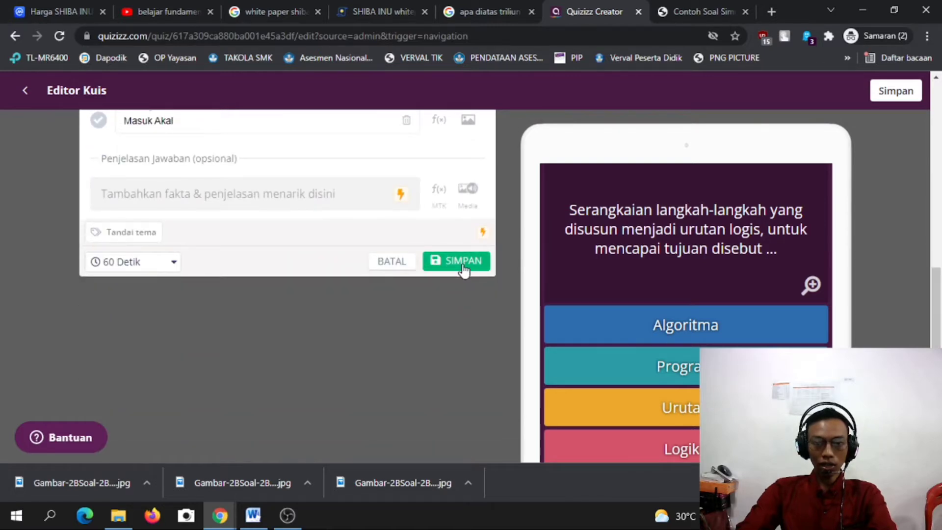
Save question 1 and confirm its five answers and 60 Detik limit in the quiz list.
click(464, 268)
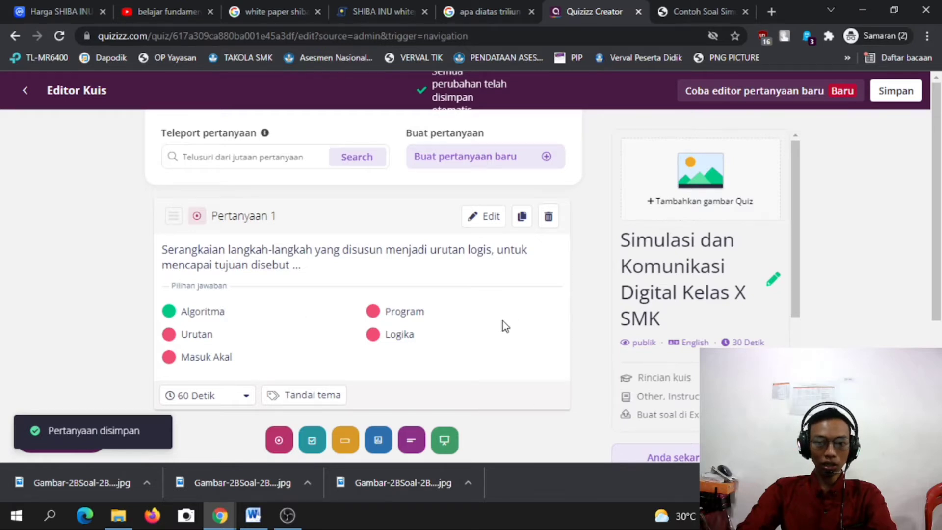
scroll(505, 326, down, 3)
scroll(506, 326, up, 3)
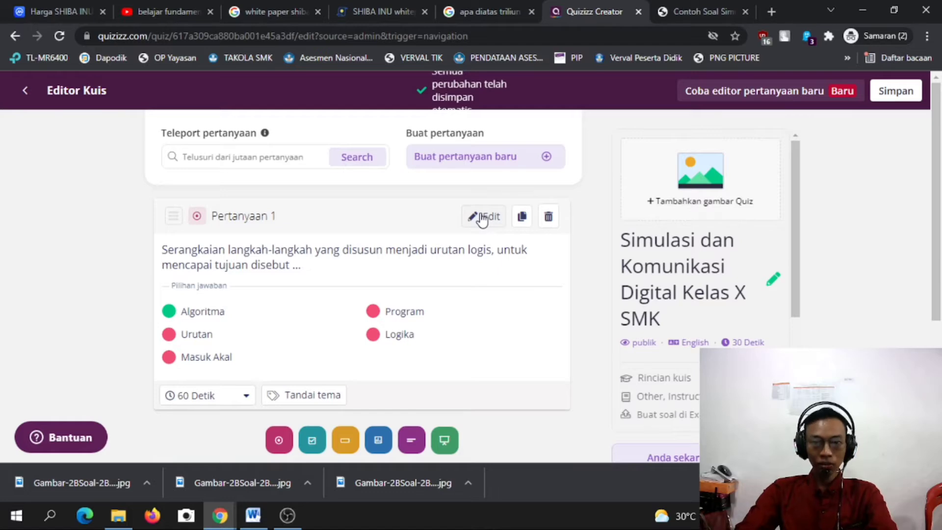
Reopen question 1 for editing and review its text, answer choices and question type.
click(483, 219)
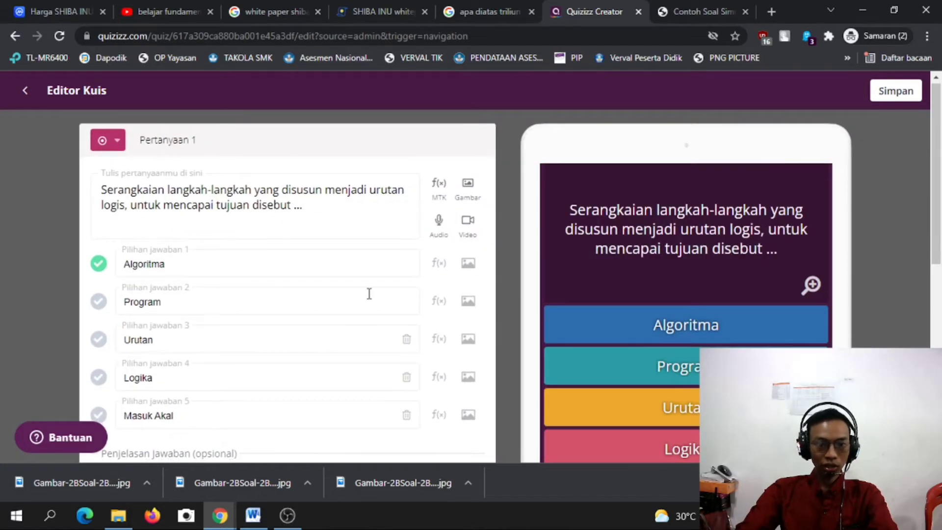
scroll(369, 293, down, 5)
scroll(355, 255, up, 6)
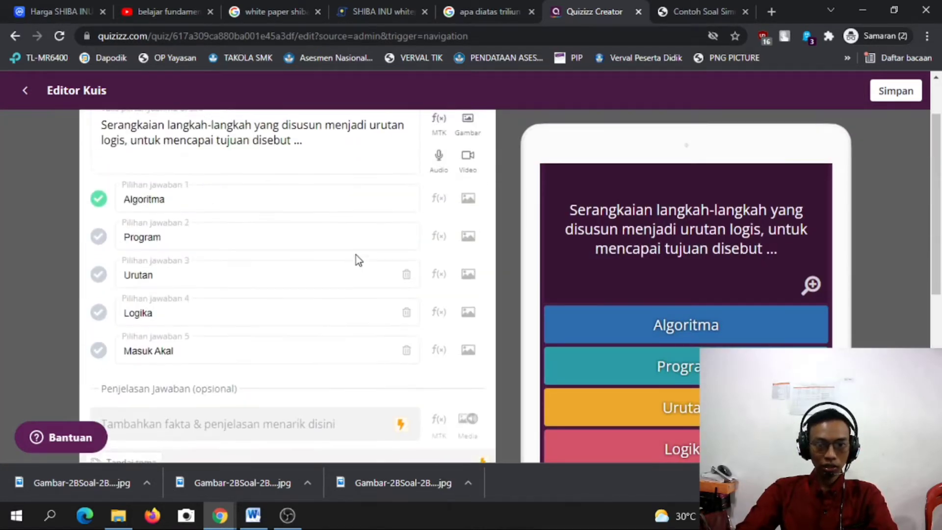
scroll(319, 210, down, 6)
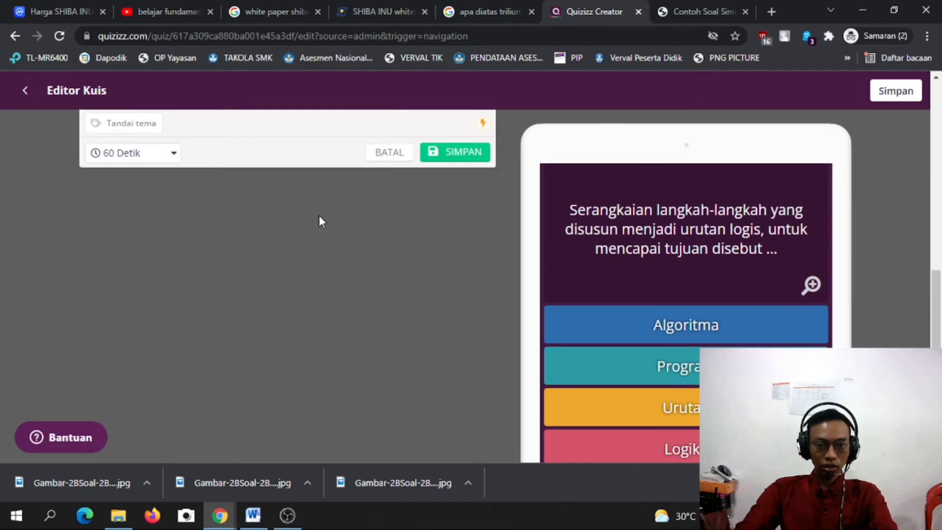
scroll(335, 211, up, 2)
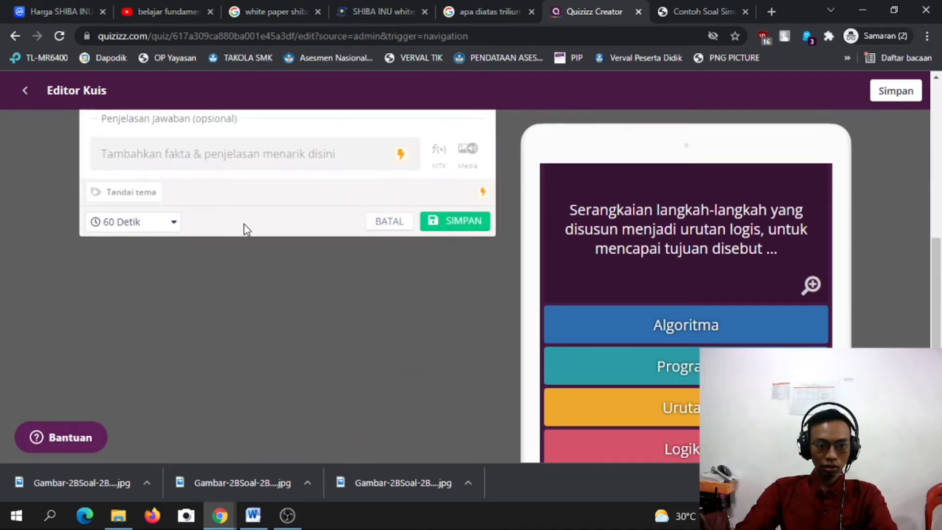
scroll(259, 231, up, 6)
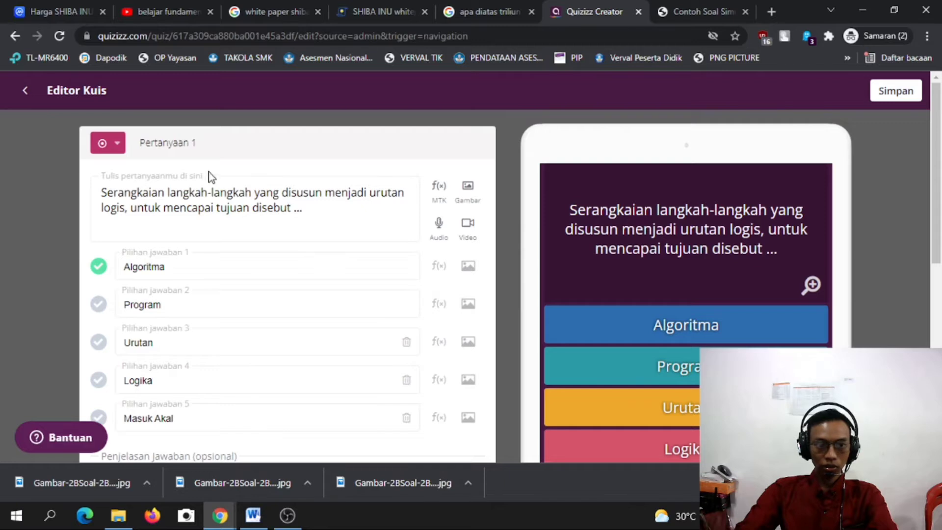
click(117, 145)
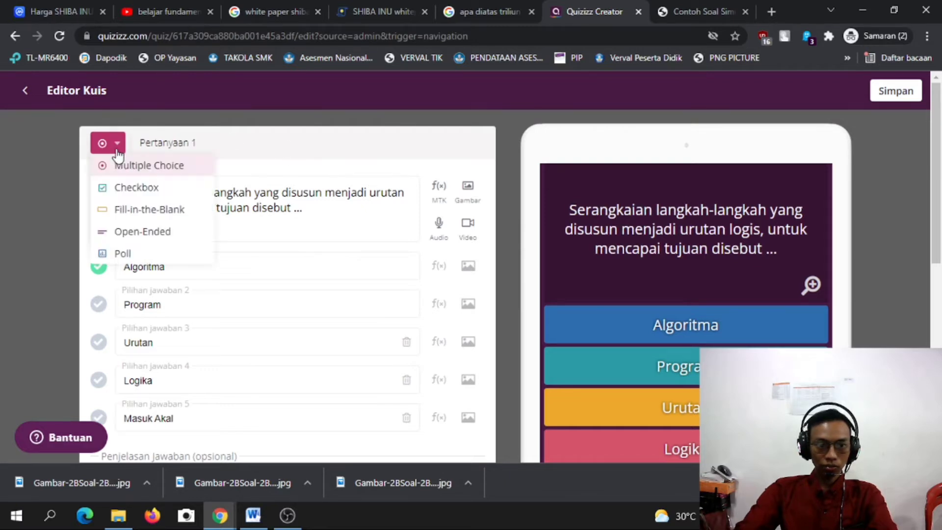
click(116, 150)
click(304, 205)
scroll(304, 206, down, 10)
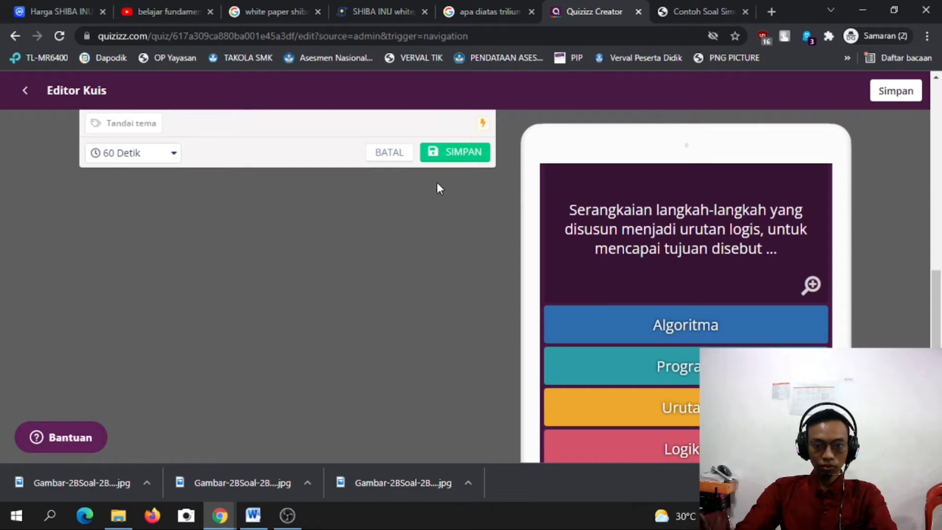
scroll(438, 189, up, 10)
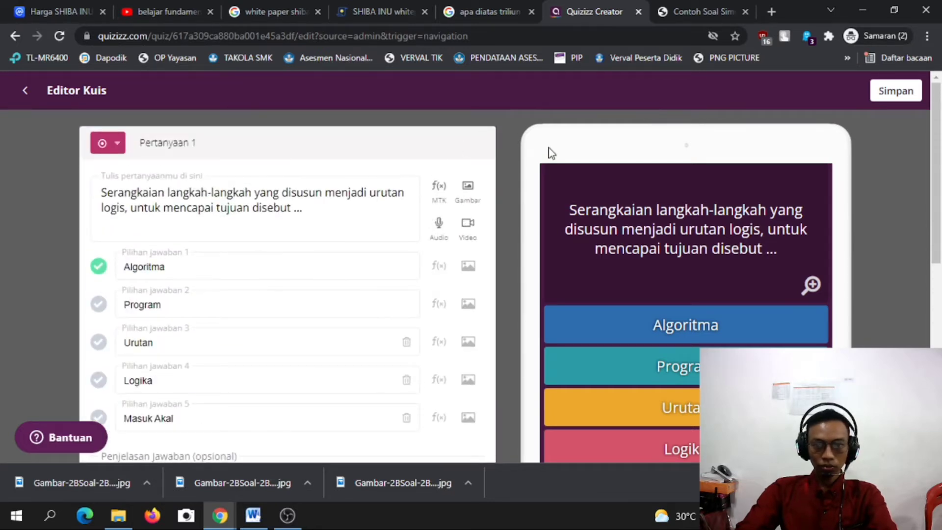
Save question 1 again with Algoritma still the correct answer.
right_click(447, 120)
click(420, 118)
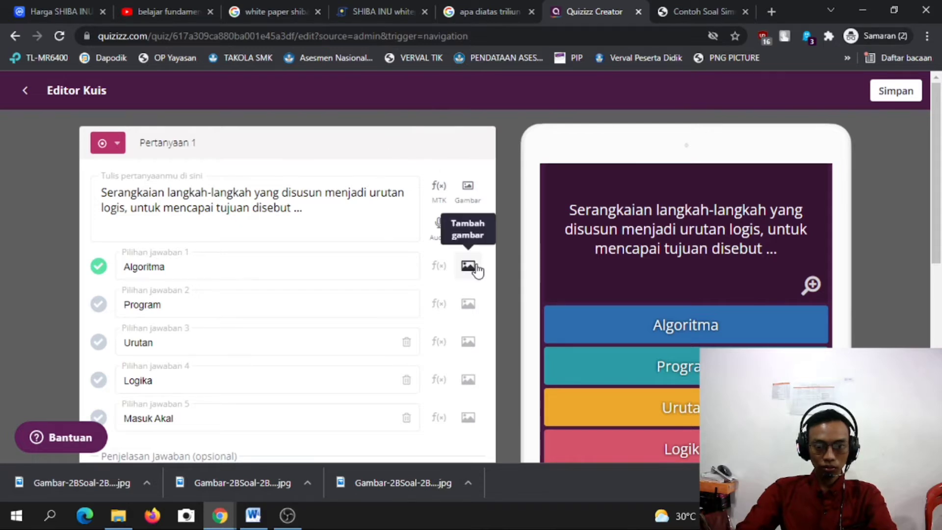
scroll(450, 282, down, 4)
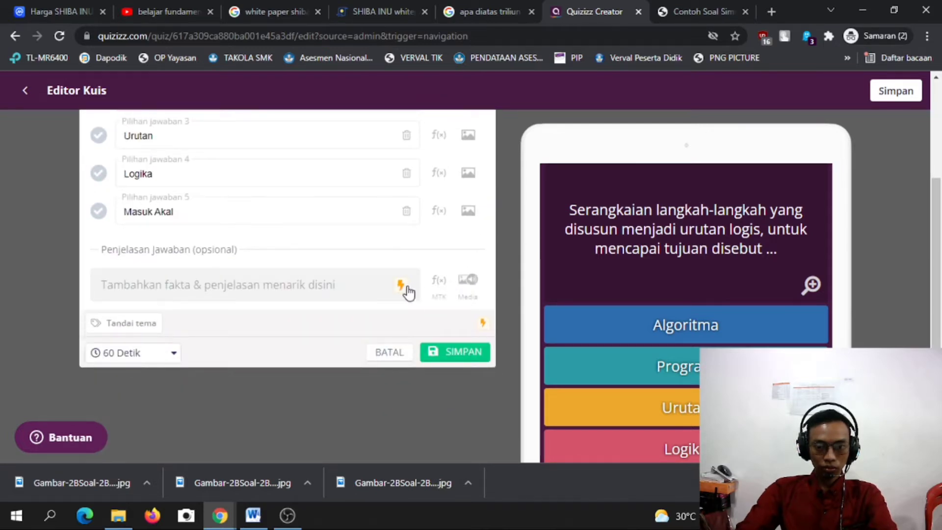
scroll(392, 344, down, 3)
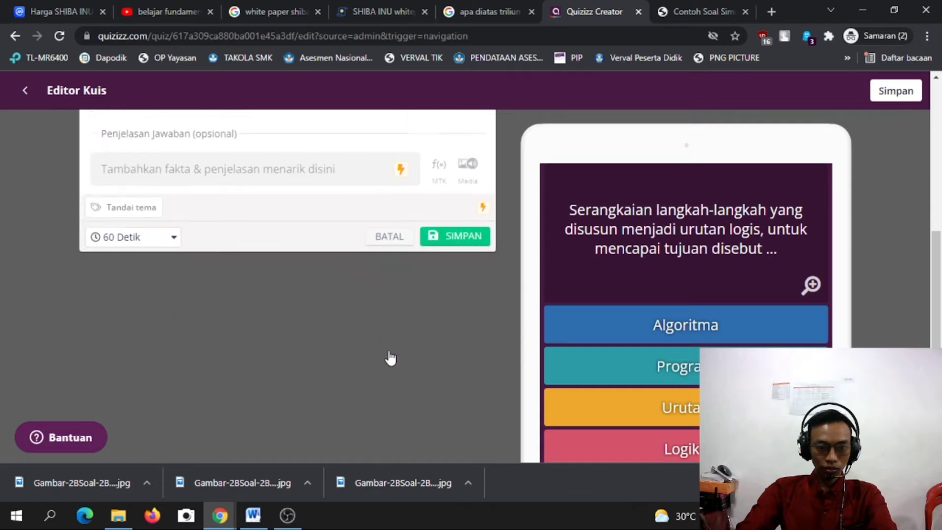
scroll(390, 348, up, 6)
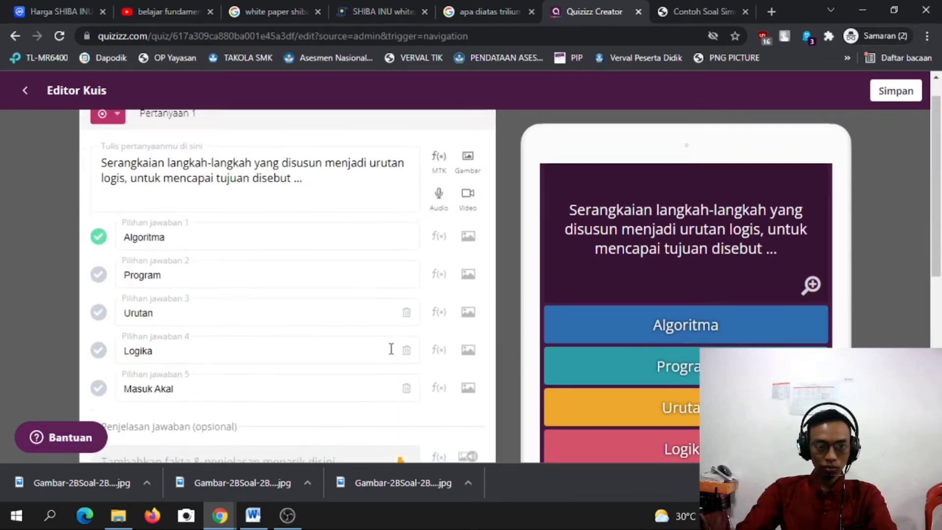
scroll(25, 97, down, 1)
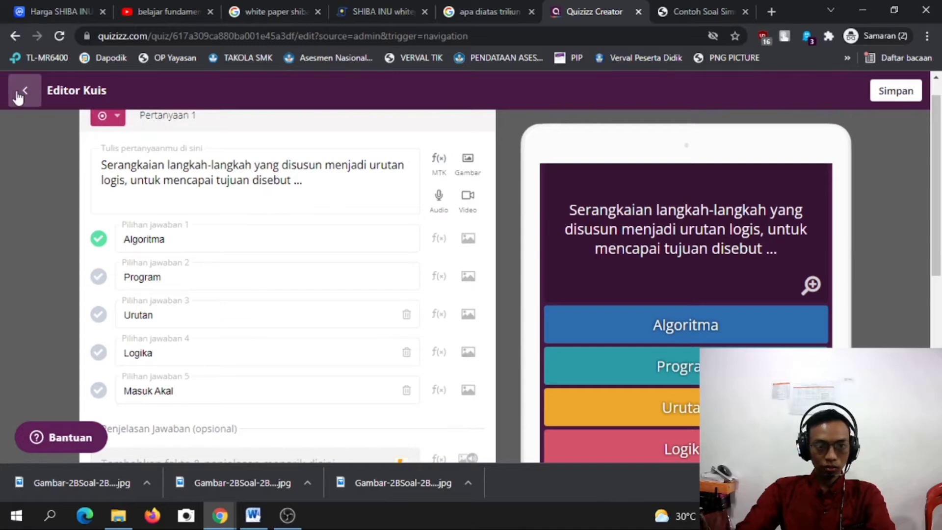
scroll(357, 264, down, 5)
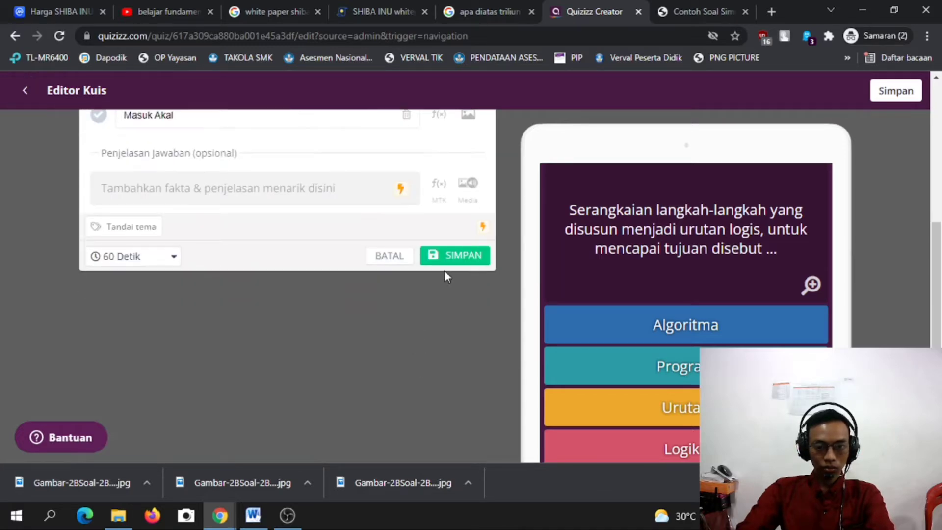
click(455, 263)
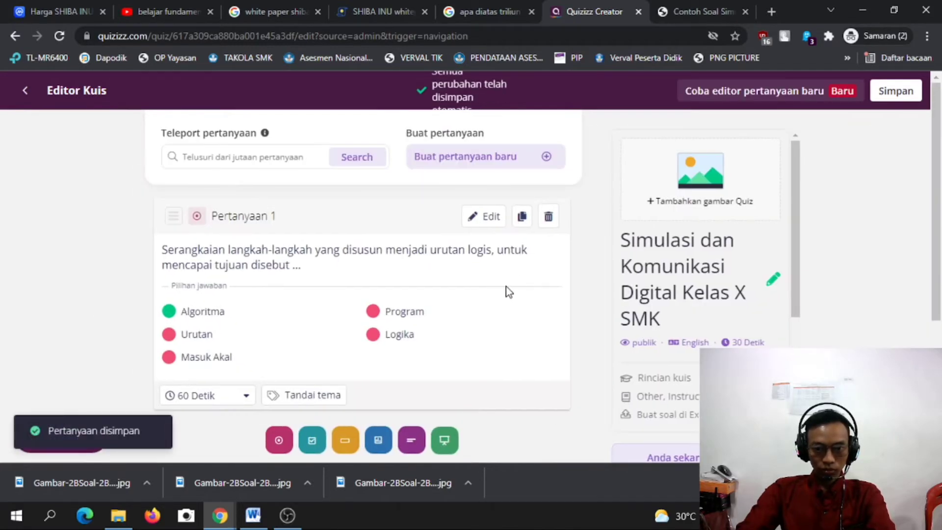
Create a new question 2 of type Pilihan ganda (multiple choice).
scroll(287, 280, up, 3)
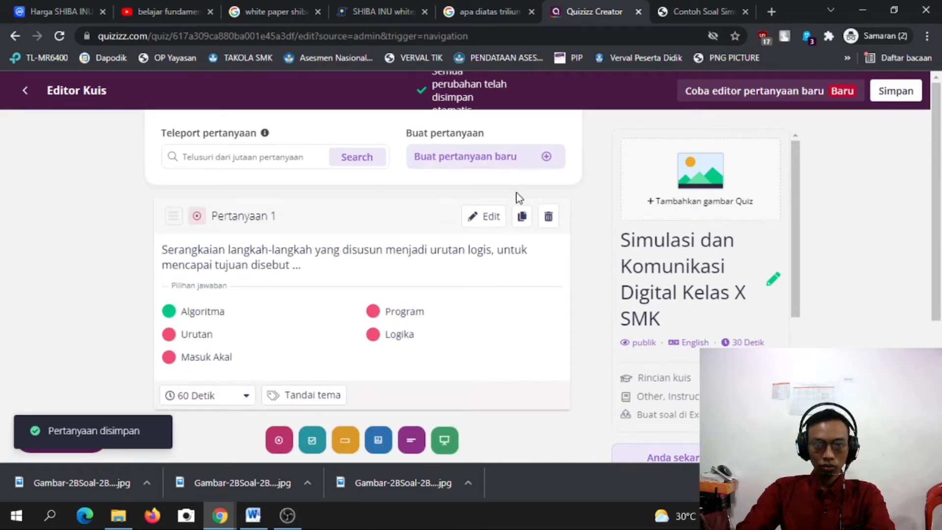
scroll(226, 284, down, 3)
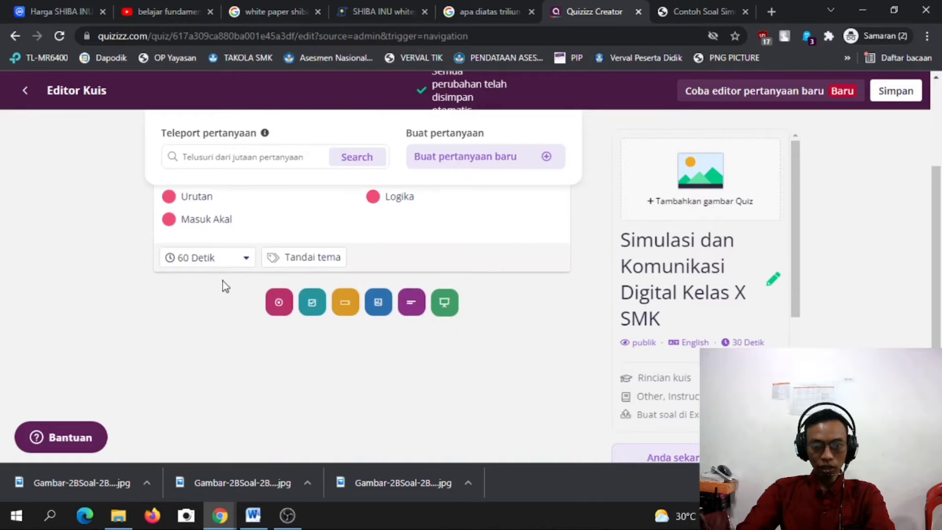
scroll(484, 277, up, 3)
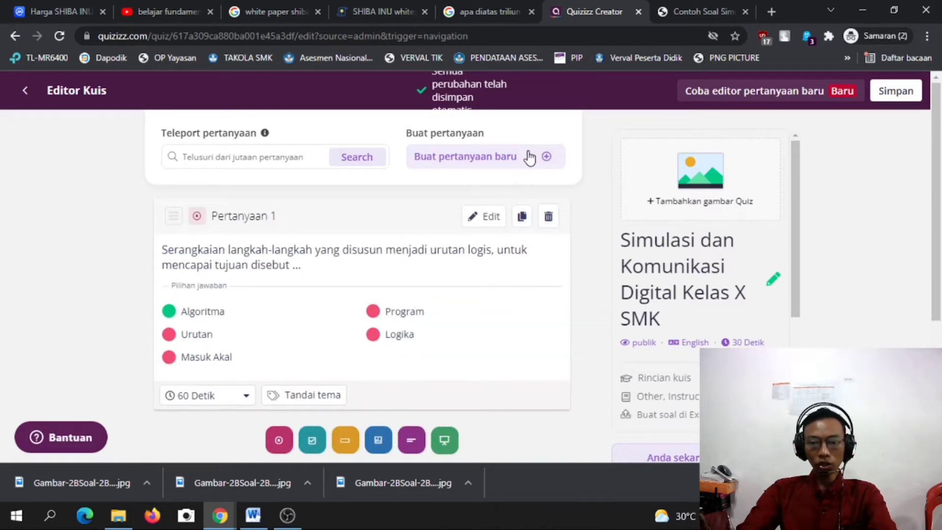
click(530, 158)
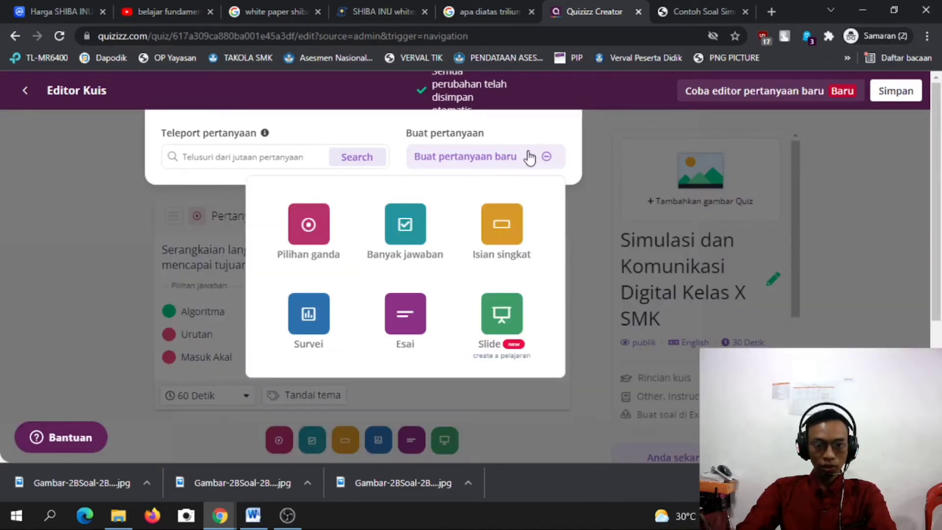
click(317, 228)
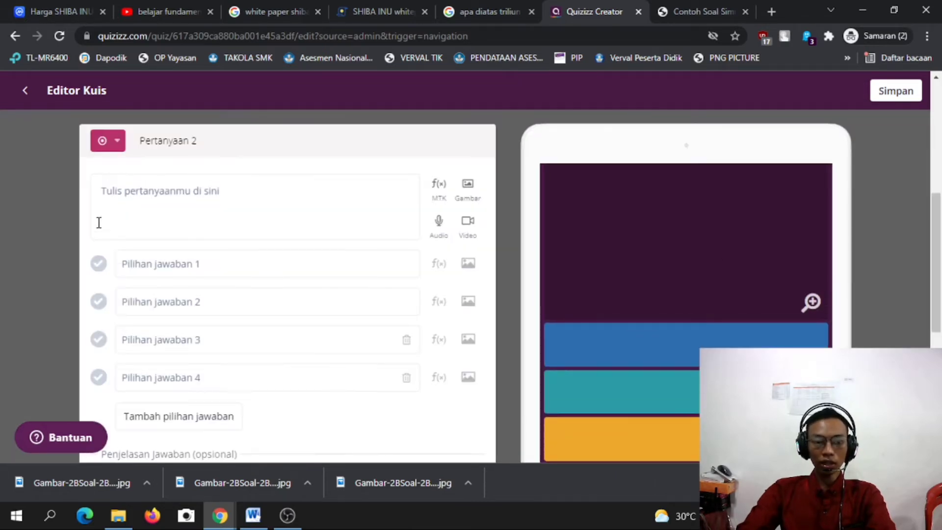
Attach the rectangle image Gambar-2BSoal-2BNo-2B4.jpg from Downloads to question 2.
click(256, 192)
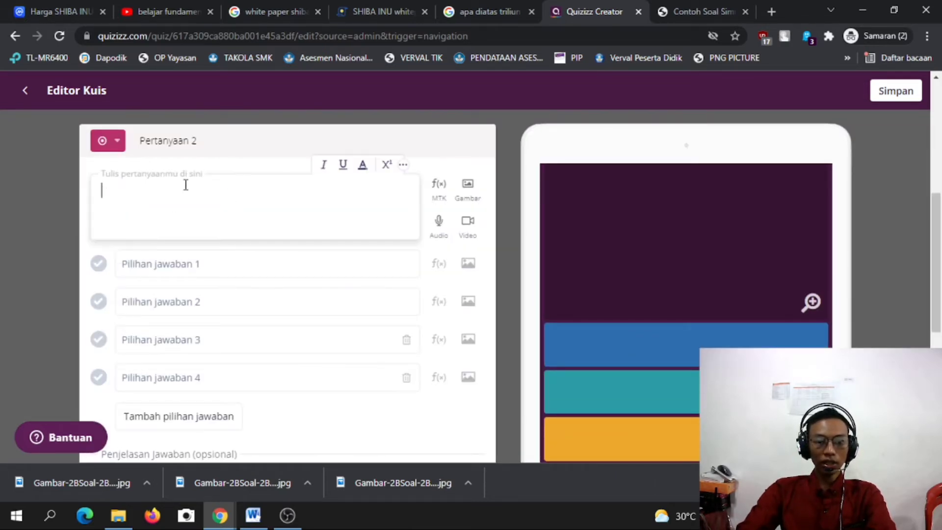
click(470, 194)
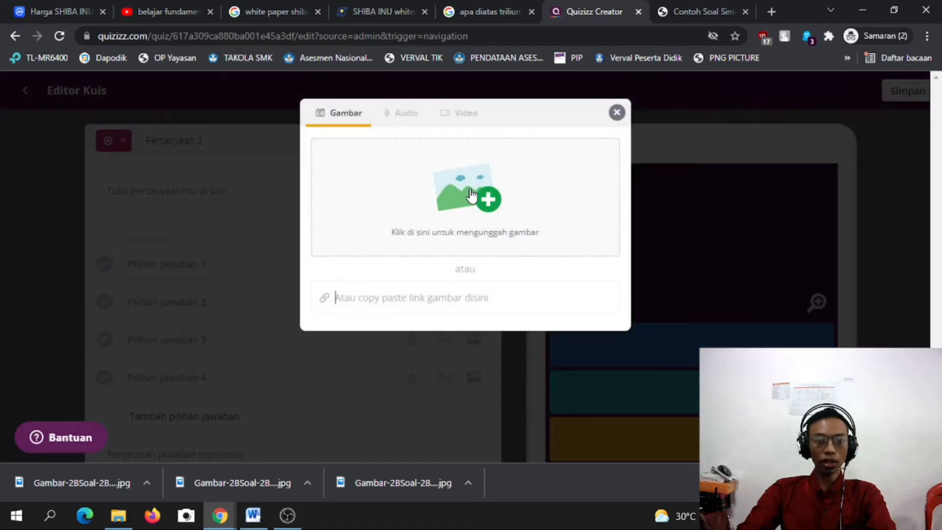
click(486, 200)
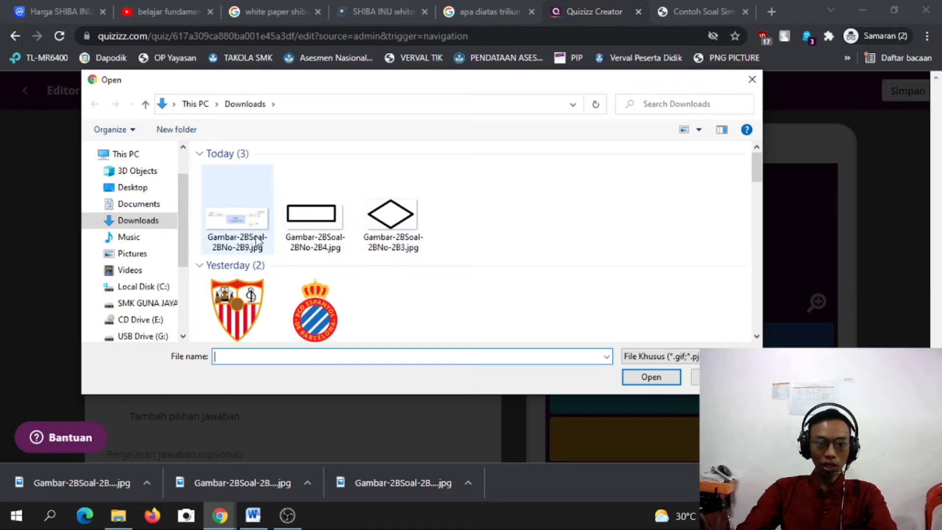
click(318, 231)
click(644, 378)
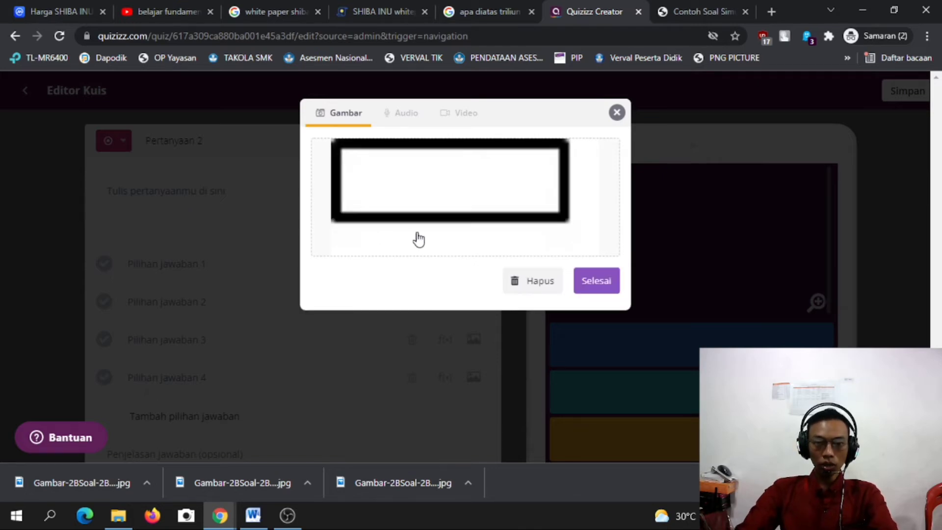
click(598, 285)
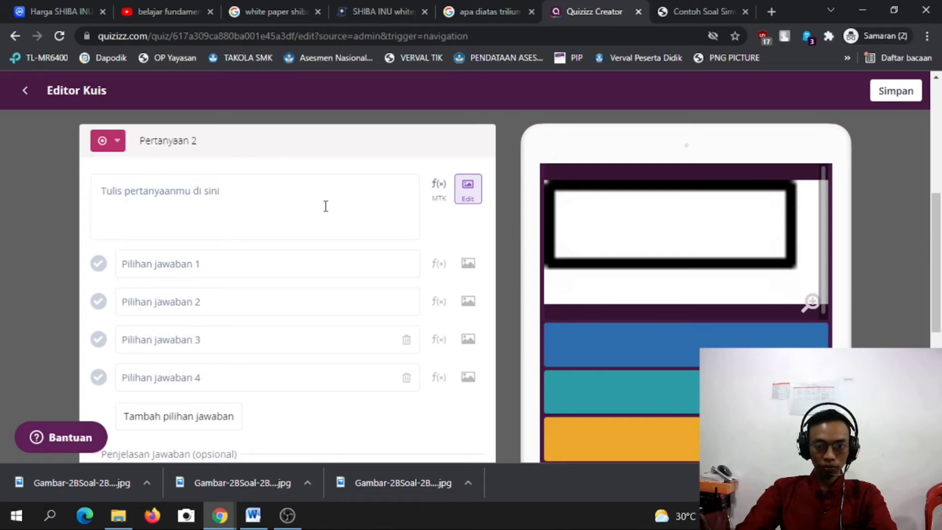
Copy sample question 4's text and paste it as question 2: 'Dibawah ini merupakan simbol dalam flowchart untuk menyatakan ...'.
click(208, 211)
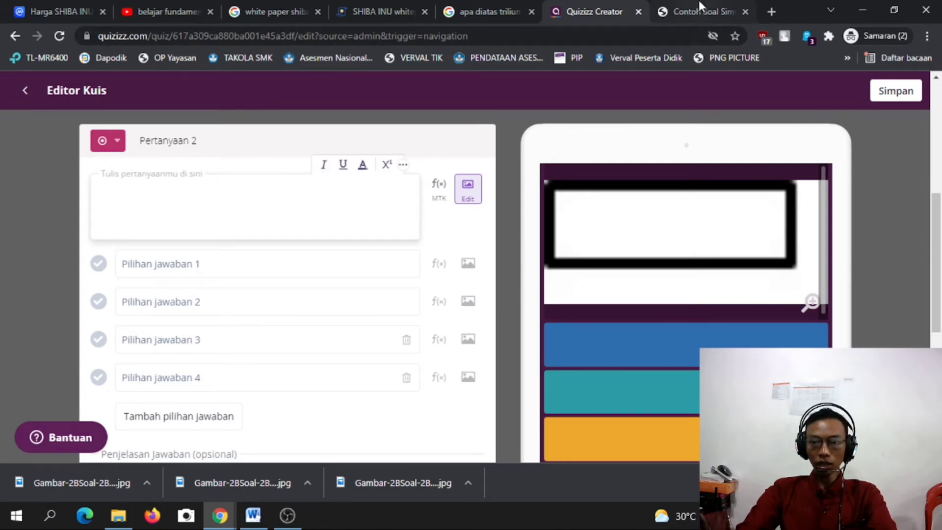
click(699, 1)
scroll(175, 369, down, 3)
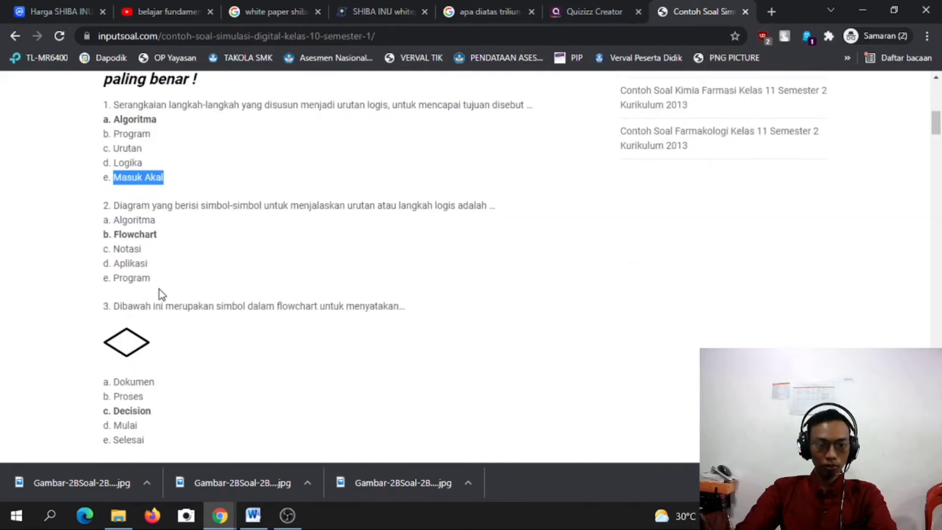
scroll(160, 289, down, 5)
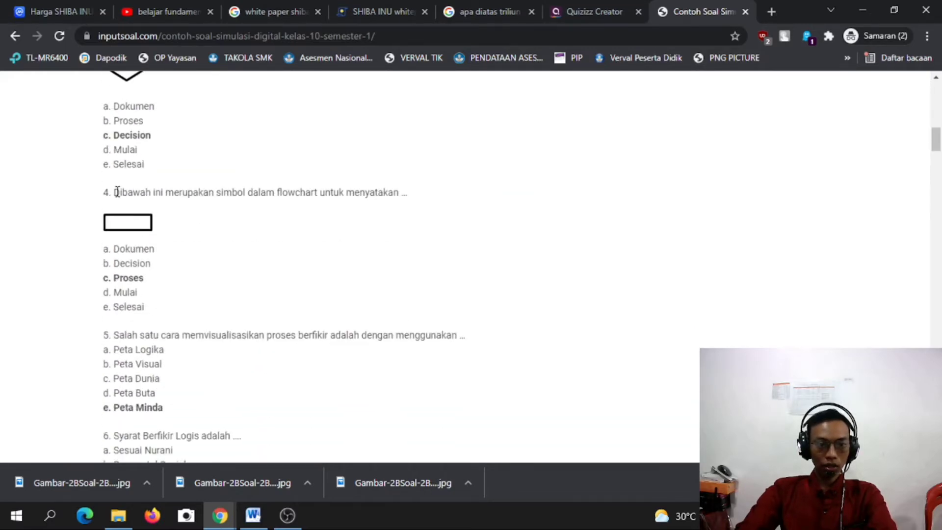
drag(118, 191, 411, 191)
key(ctrl+c)
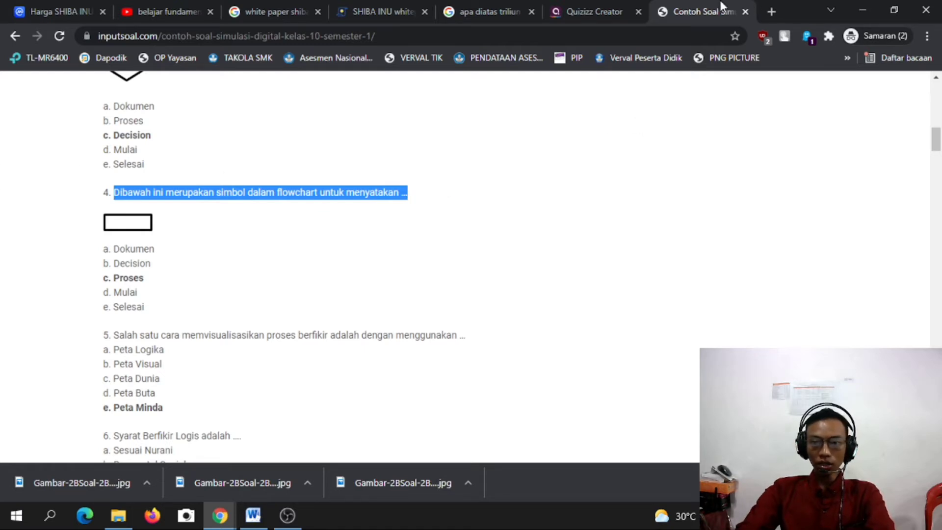
click(596, 10)
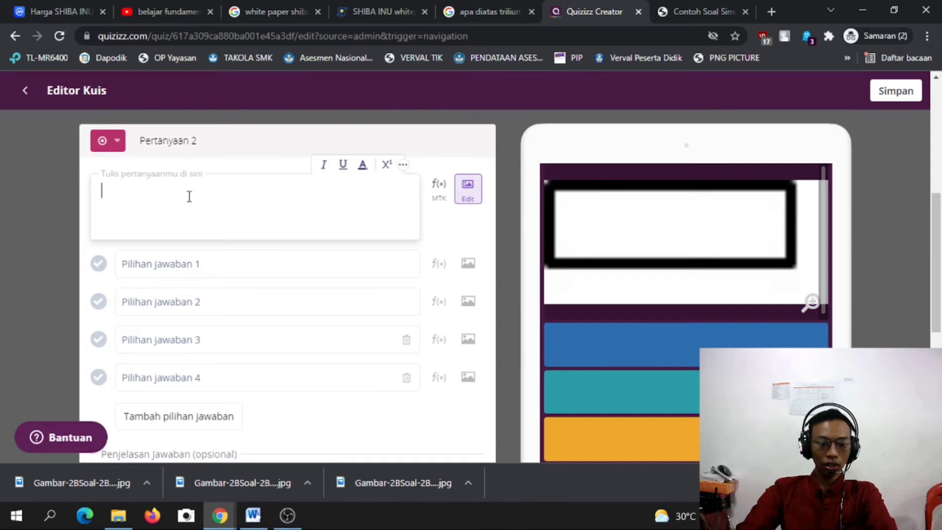
key(ctrl+v)
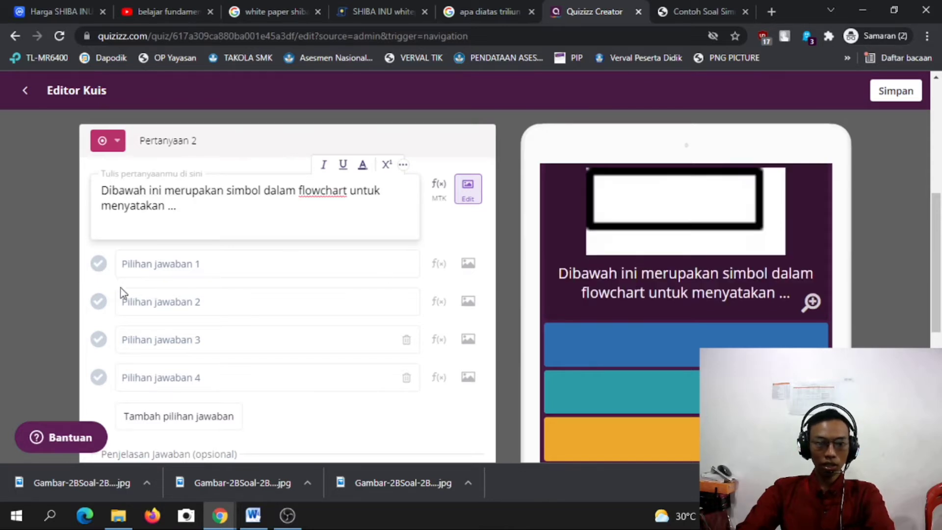
click(182, 262)
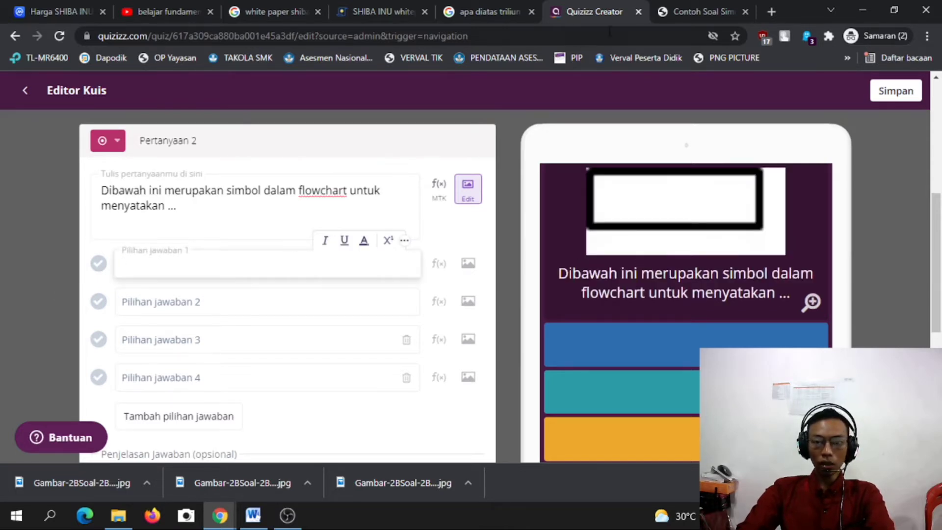
click(689, 7)
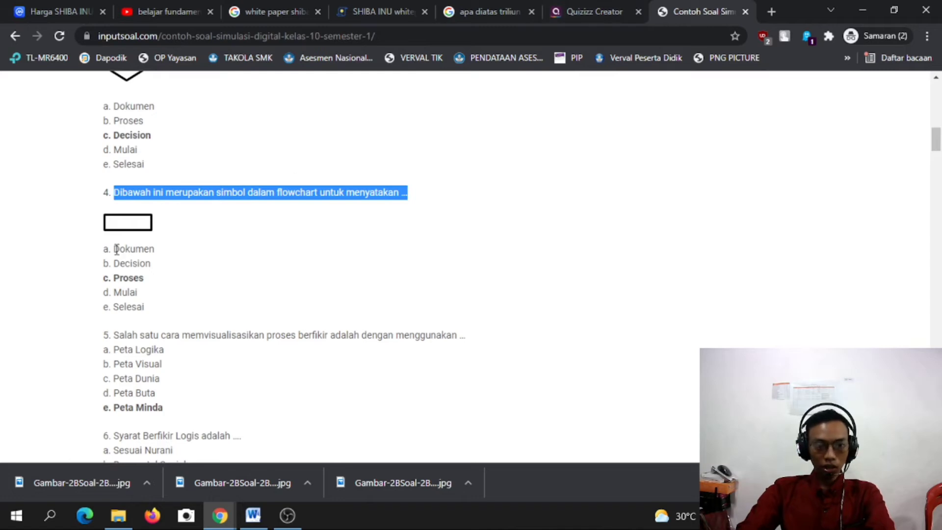
Paste Dokumen and Decision from the source page as answer choices 1 and 2.
drag(114, 249, 176, 254)
key(ctrl+c)
click(584, 7)
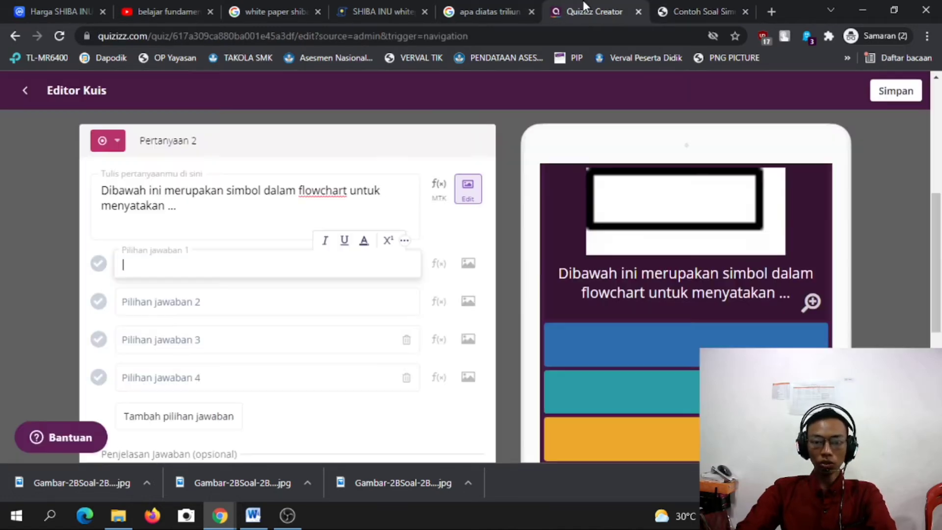
key(ctrl+v)
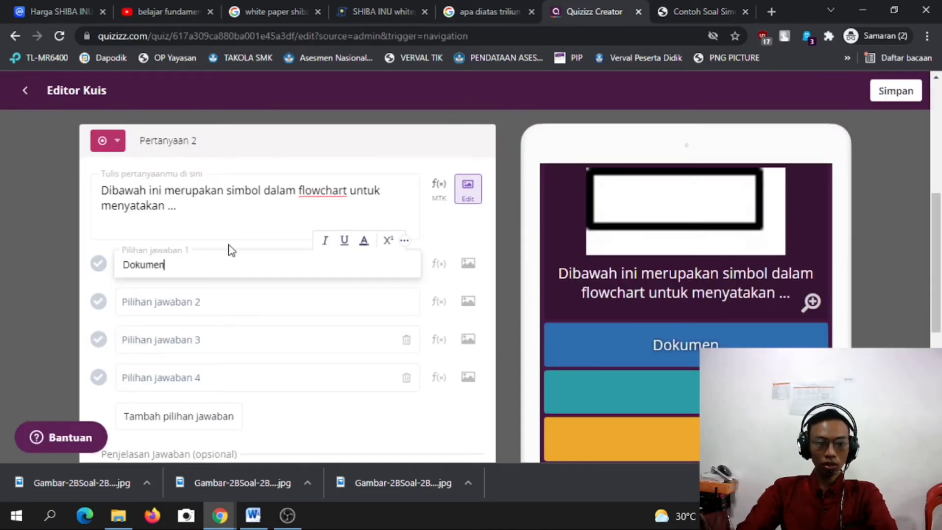
click(194, 308)
click(694, 8)
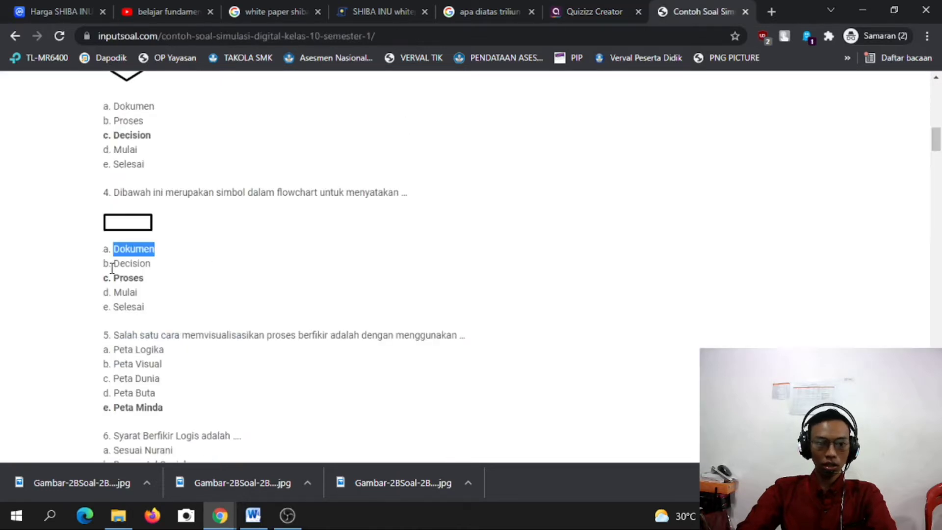
drag(111, 265, 170, 261)
key(ctrl+c)
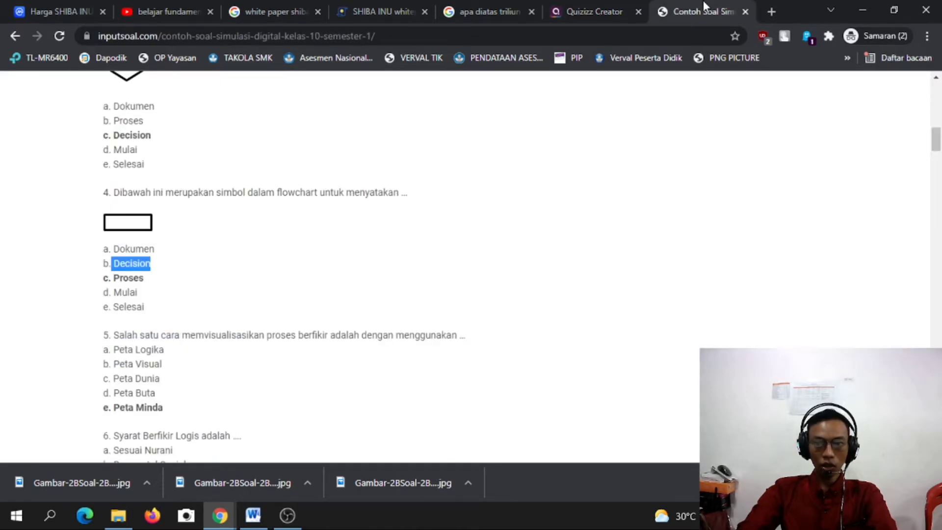
click(599, 8)
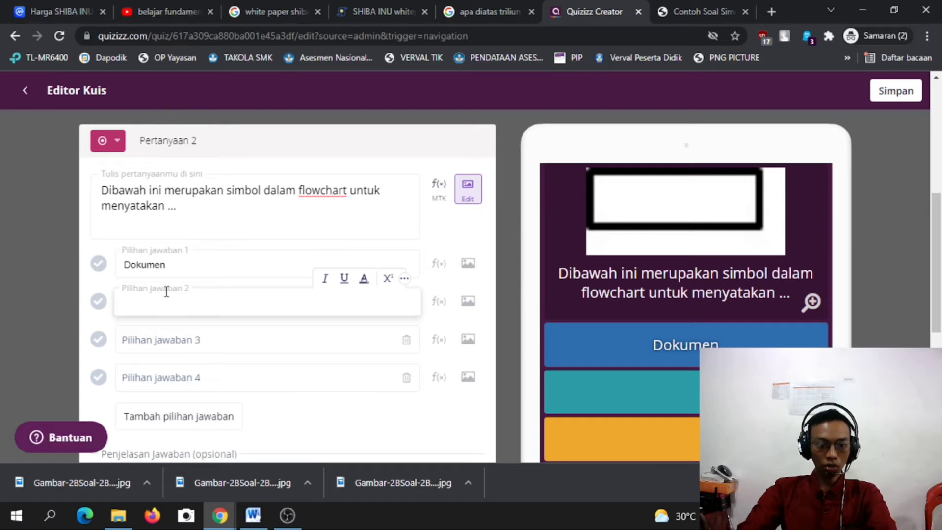
key(ctrl+v)
Paste Proses as answer choice 3 and remove its bold formatting.
click(687, 11)
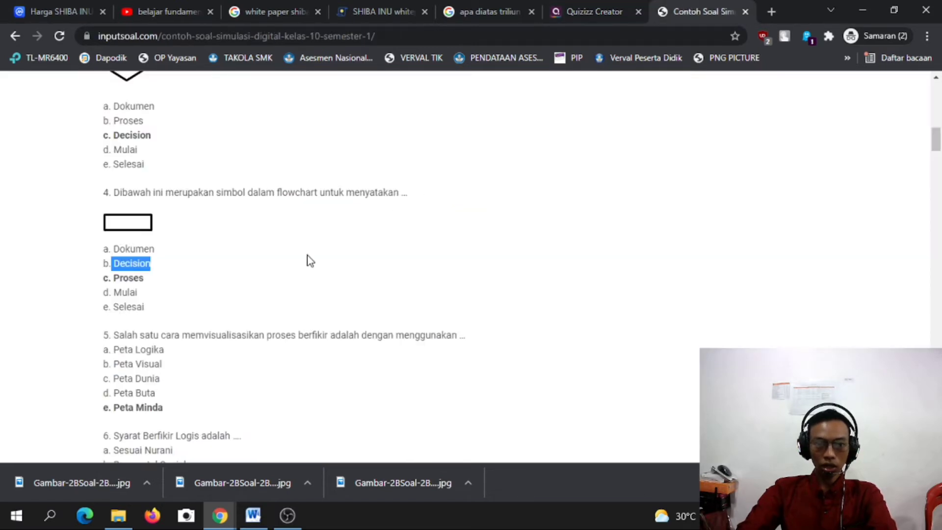
drag(117, 278, 175, 284)
key(ctrl+c)
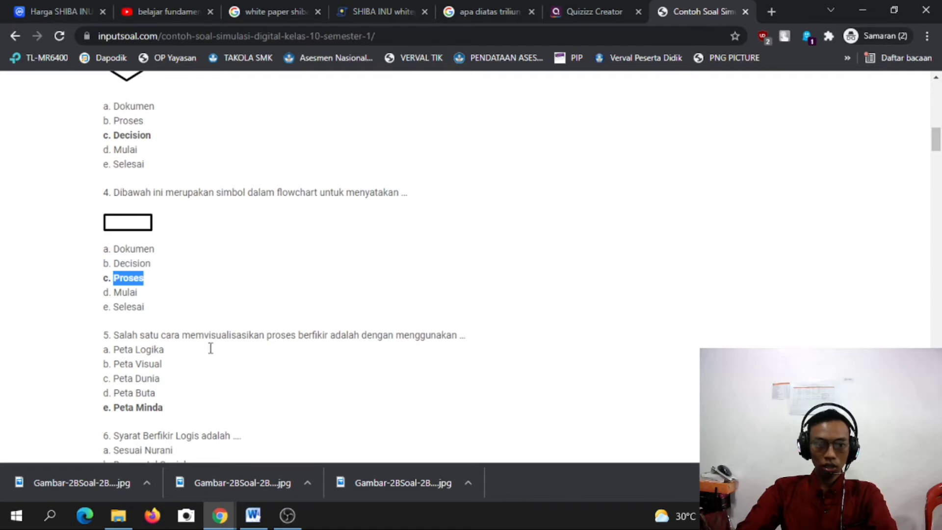
click(592, 11)
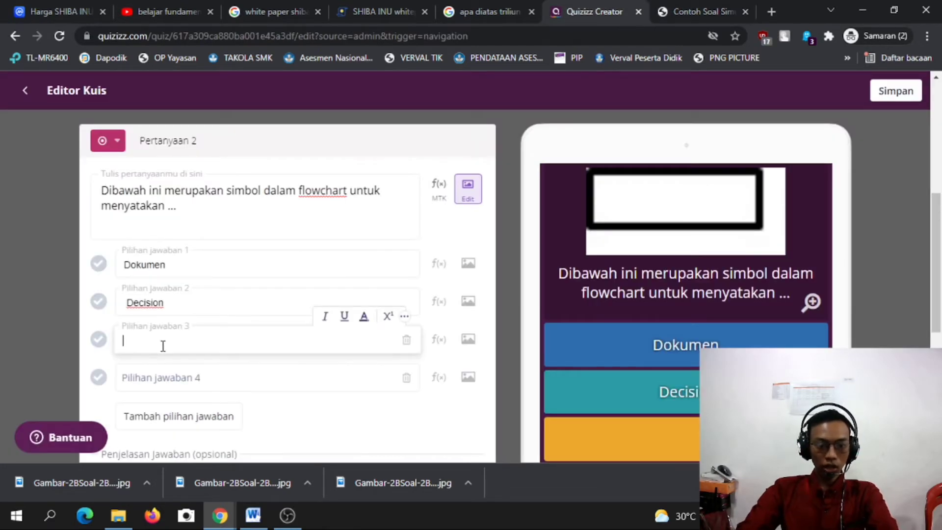
key(ctrl+v)
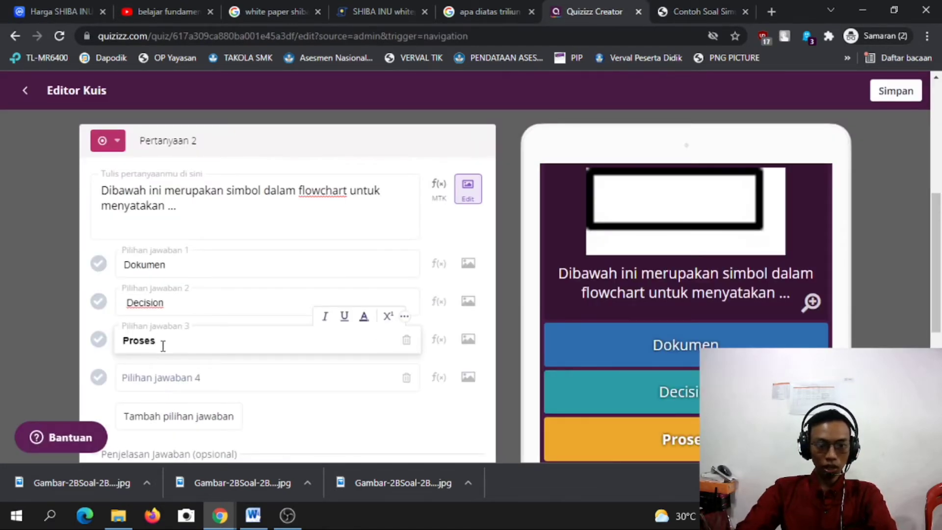
drag(163, 346, 74, 357)
key(ctrl+b)
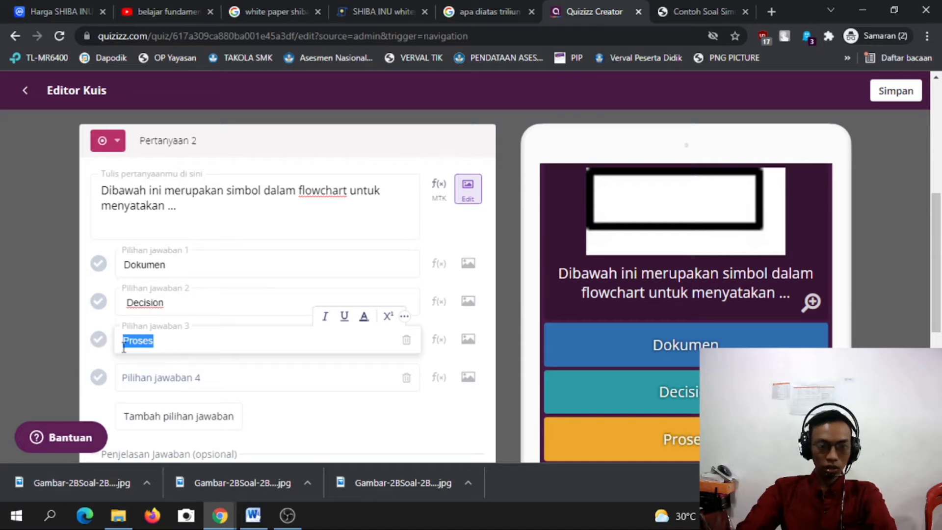
Paste Mulai from the source page as answer choice 4.
click(723, 7)
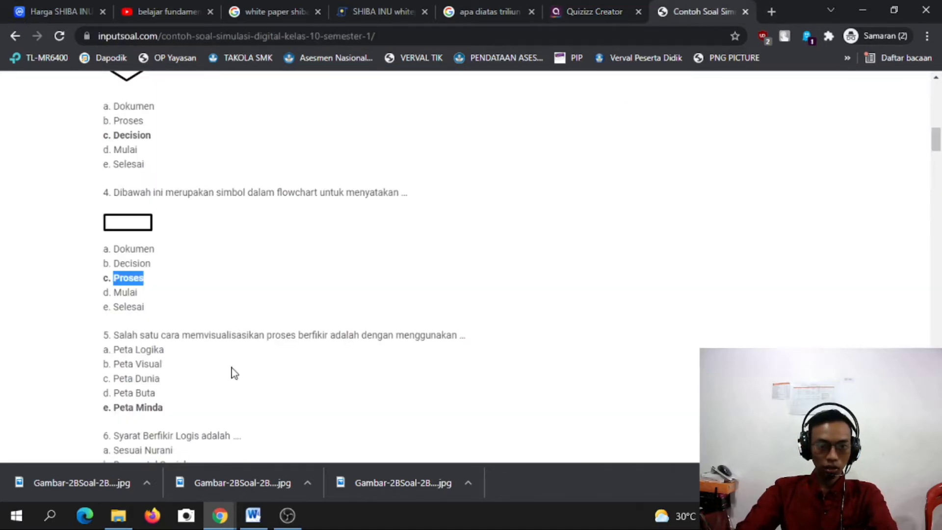
drag(137, 224, 117, 226)
key(ctrl+c)
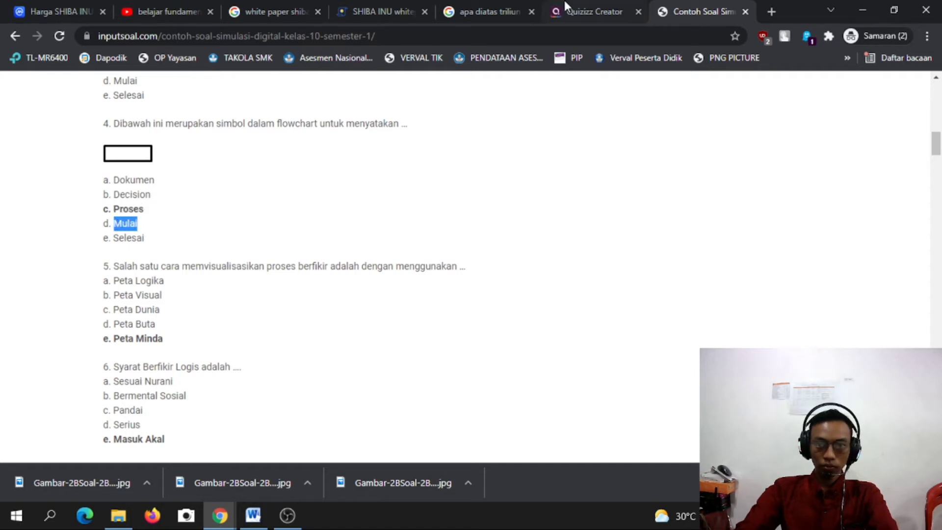
click(586, 11)
click(146, 373)
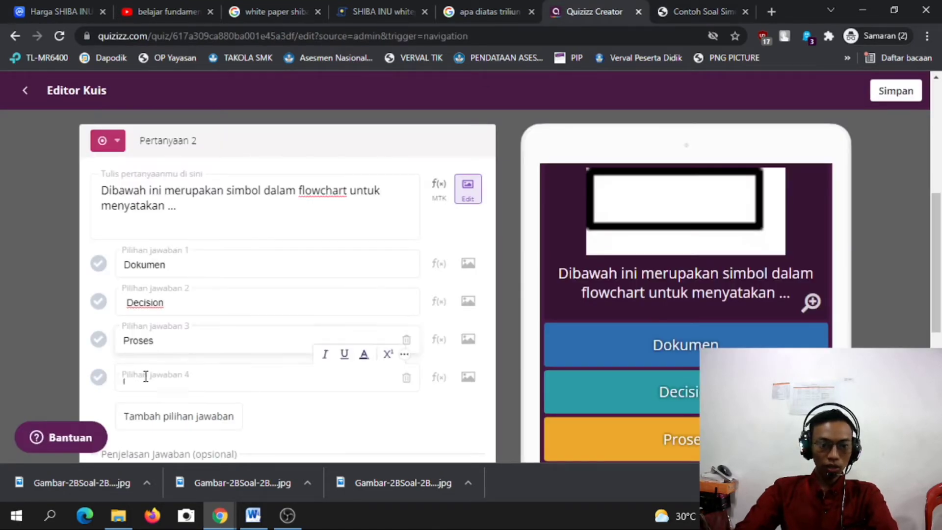
key(ctrl+v)
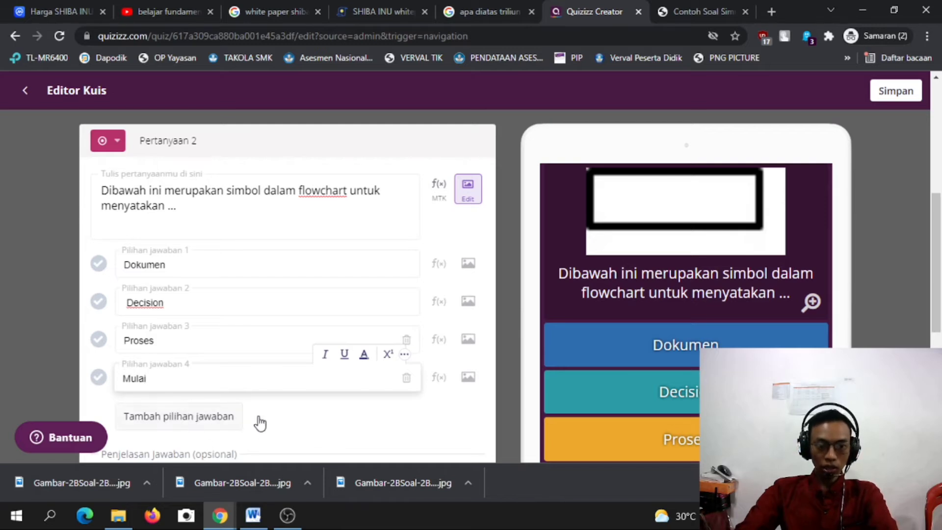
Add a fifth answer choice, Selesai, and check the correct answer on the source page.
click(238, 416)
click(687, 7)
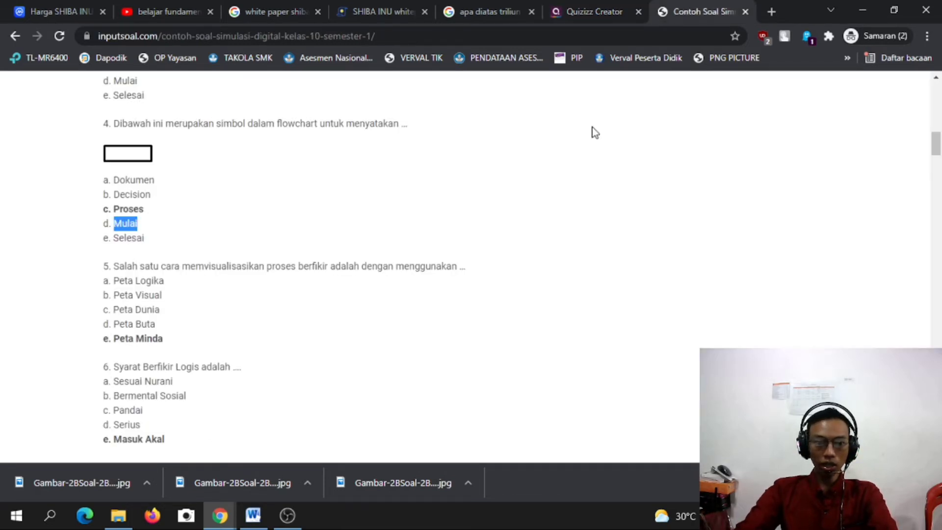
drag(146, 238, 115, 238)
key(ctrl+c)
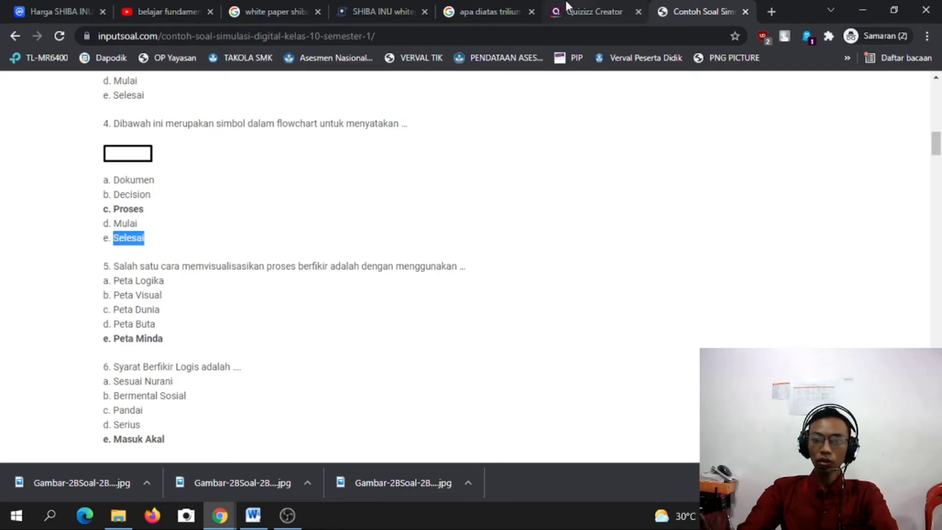
click(607, 7)
click(161, 413)
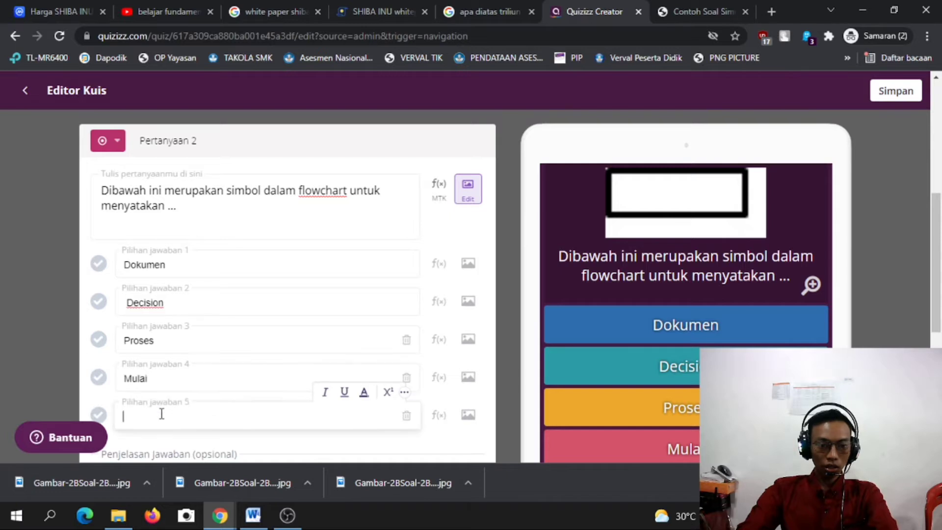
key(ctrl+v)
scroll(445, 373, down, 3)
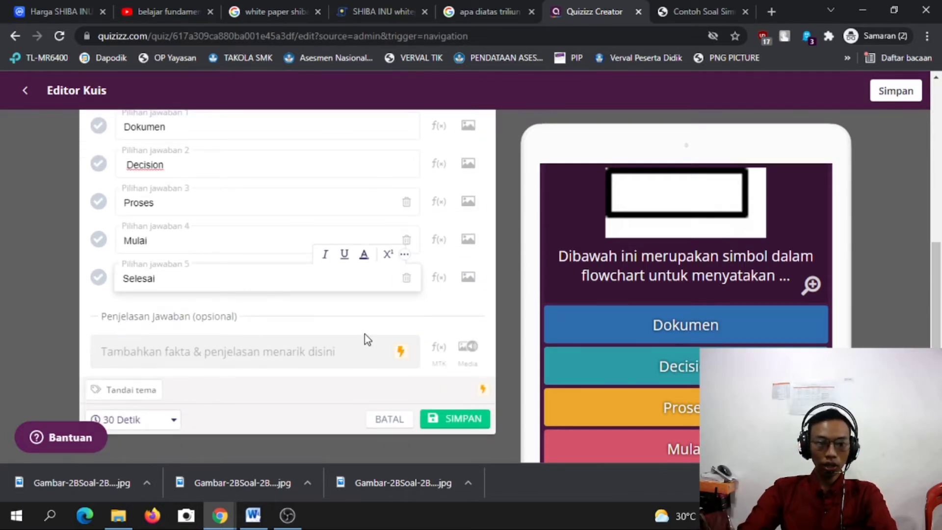
scroll(364, 334, up, 3)
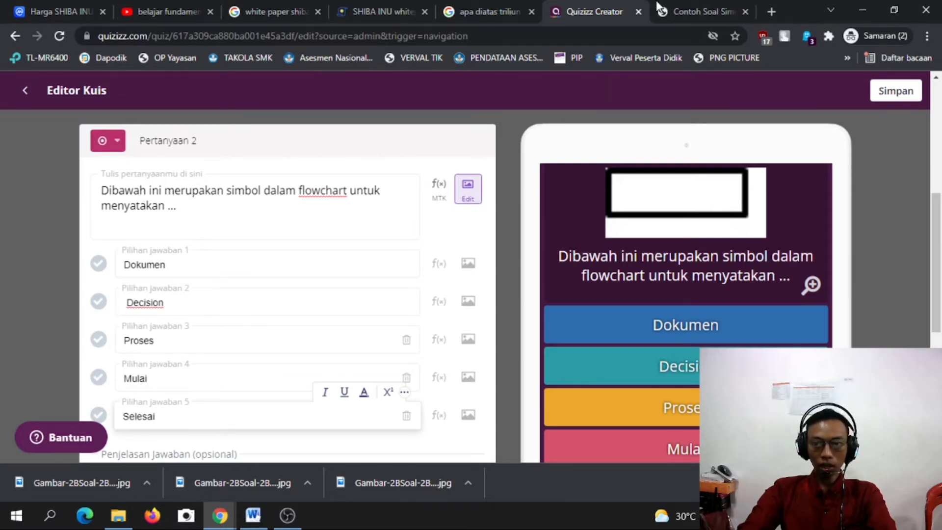
click(678, 5)
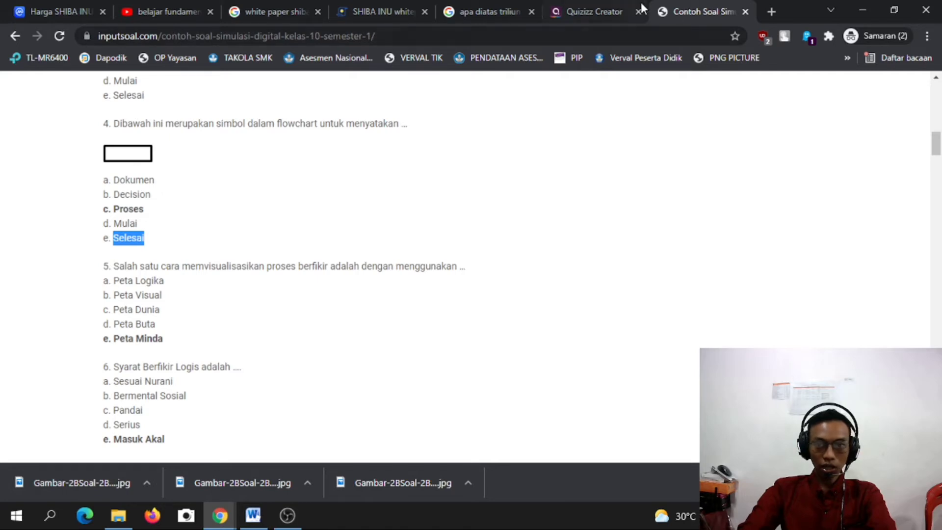
click(612, 5)
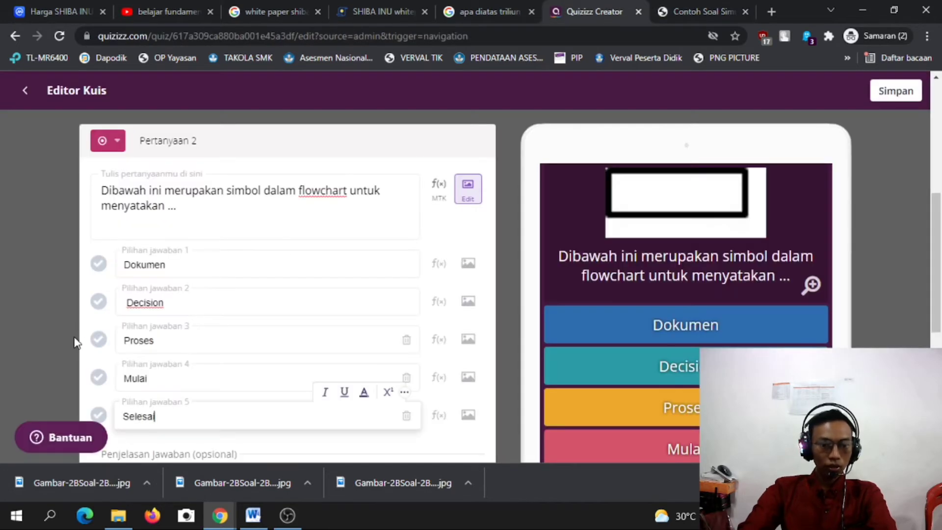
Mark Proses as correct, set a 60 Detik time limit, and save question 2.
click(102, 343)
scroll(273, 329, down, 3)
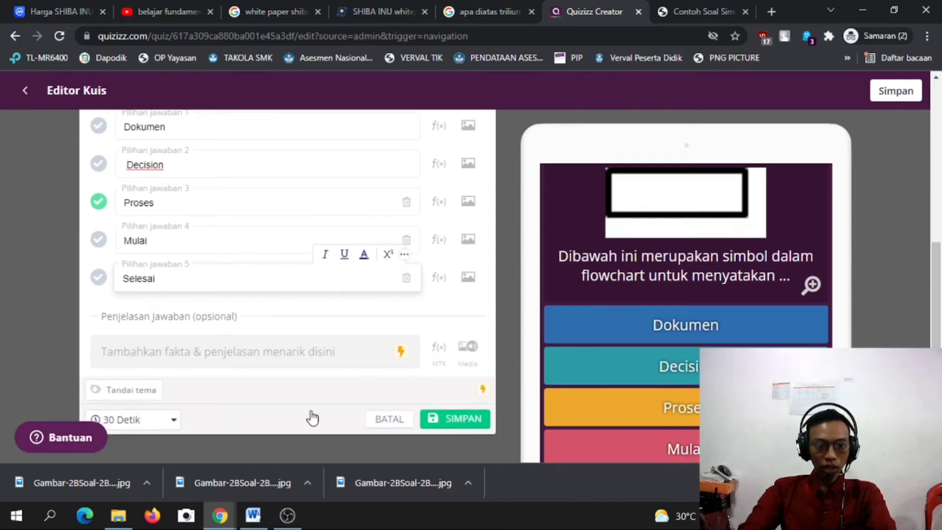
click(173, 420)
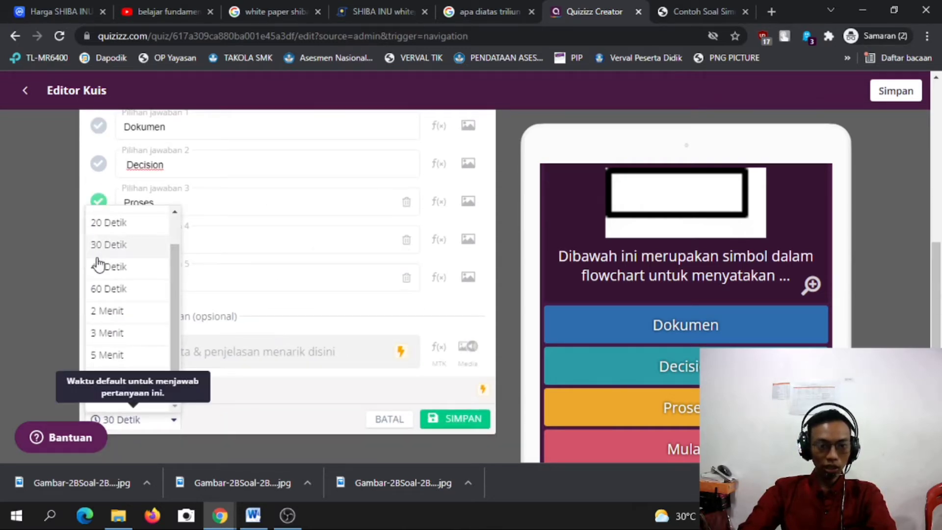
click(113, 294)
click(446, 421)
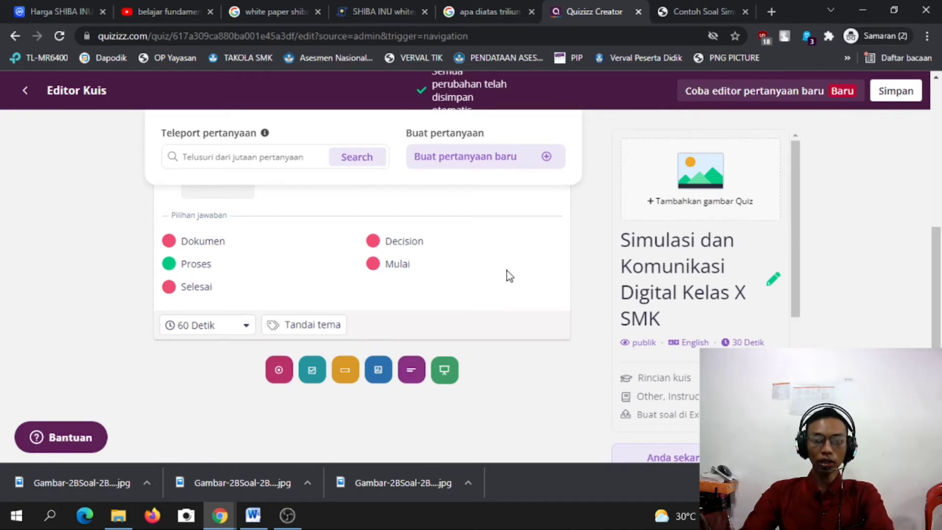
click(415, 377)
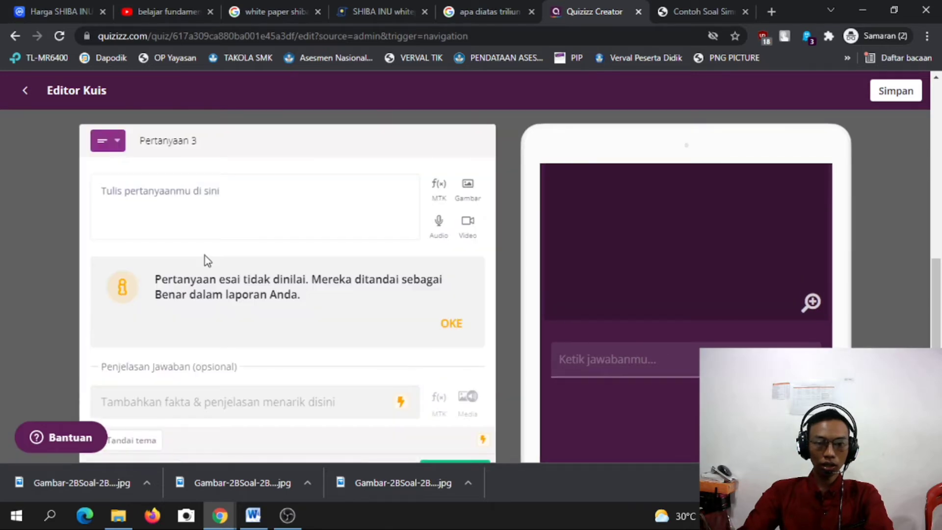
Type 'Jelaskan cara membuat EBOOK dengan lengkap' as essay question 3's text, fixing typos.
scroll(279, 243, down, 2)
scroll(265, 246, up, 5)
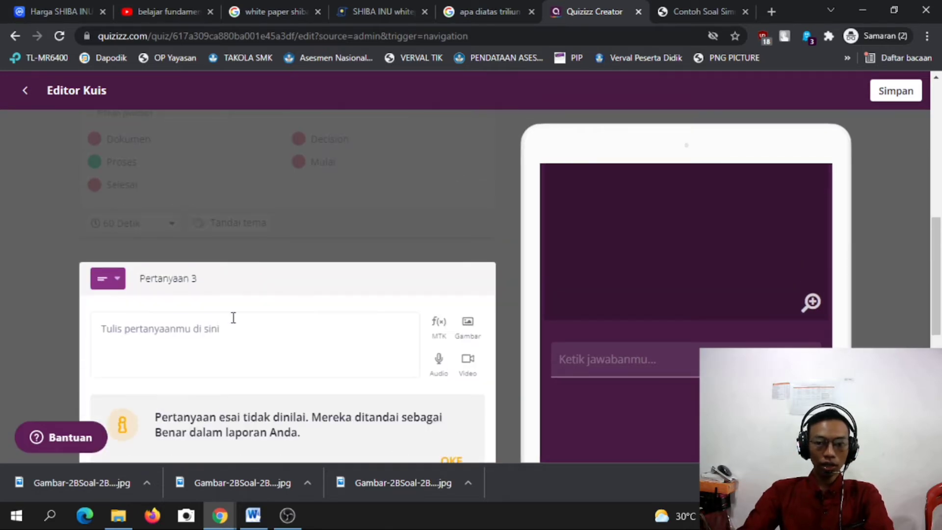
click(216, 332)
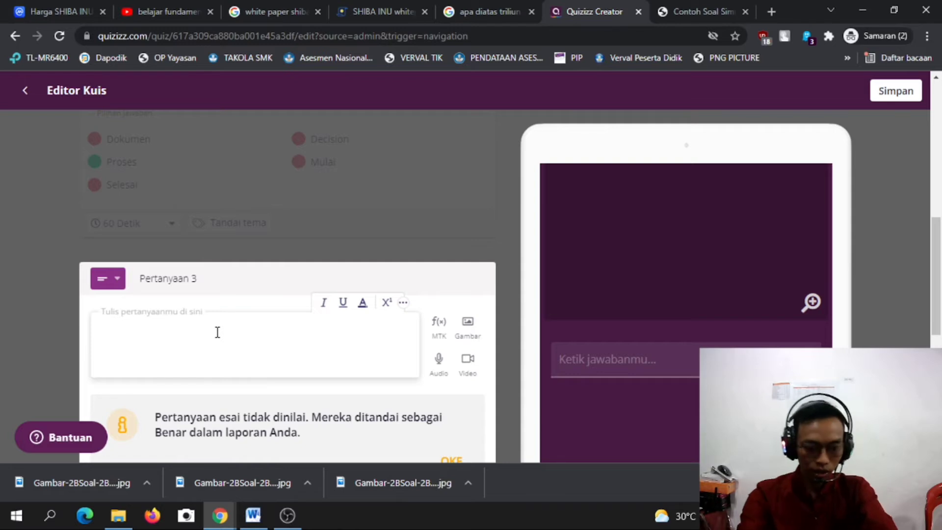
text(j)
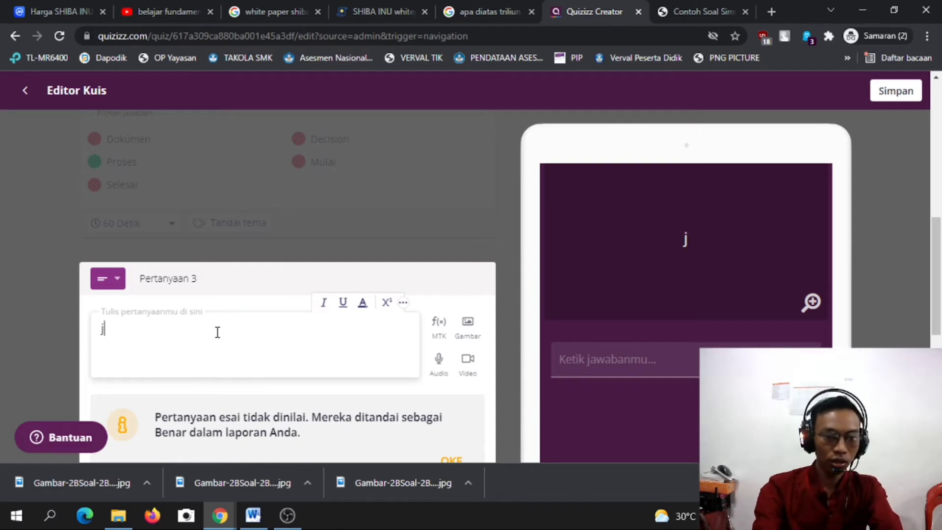
key(BackSpace)
text(J)
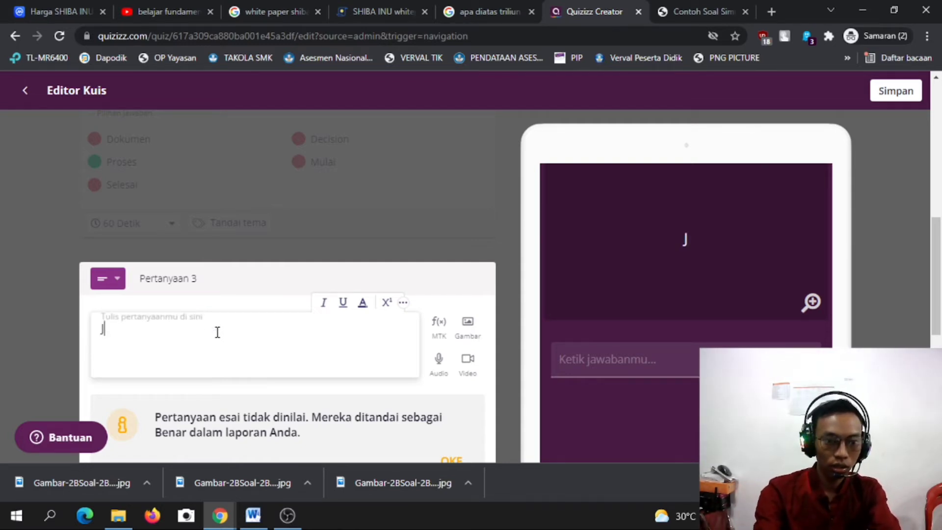
text(elaskan)
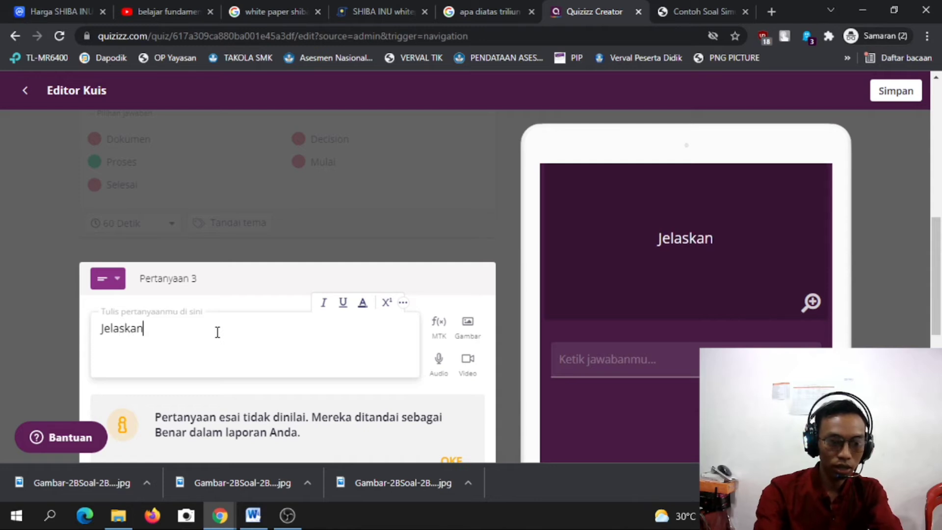
text(ra )
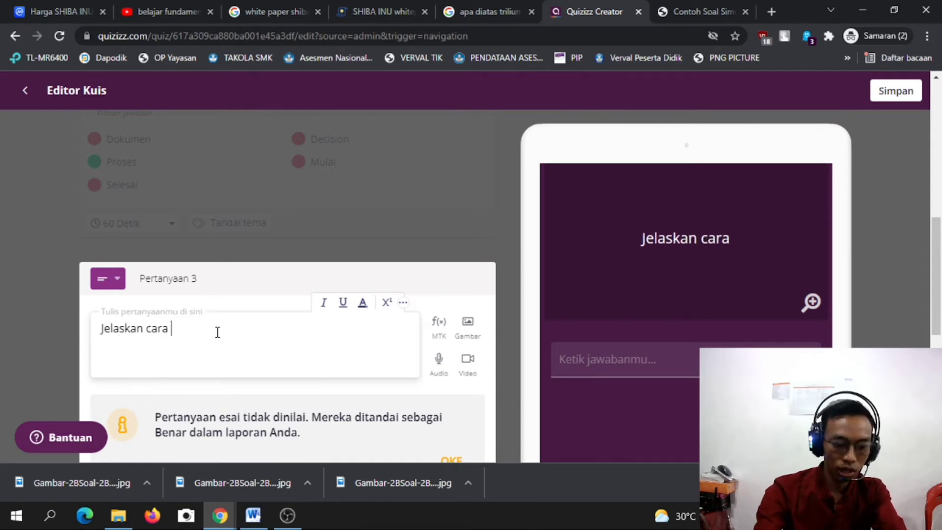
text(membuat )
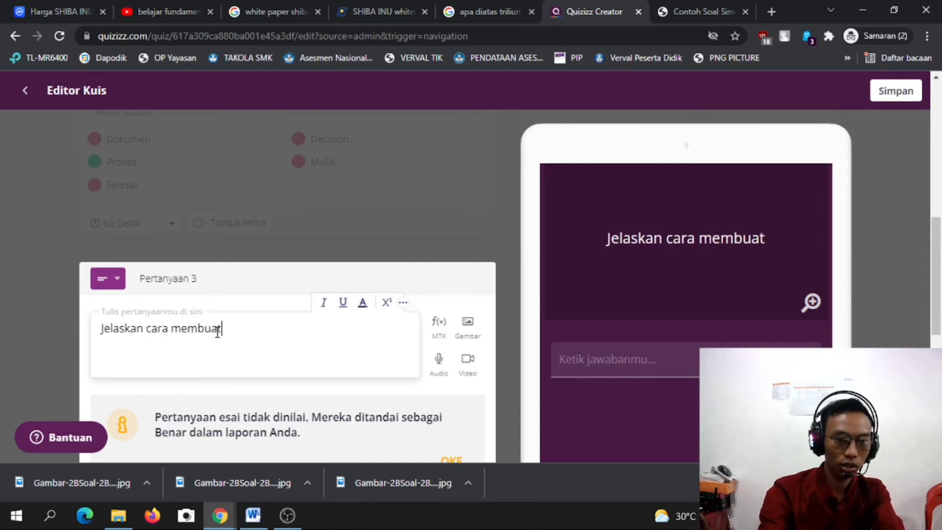
text(eB)
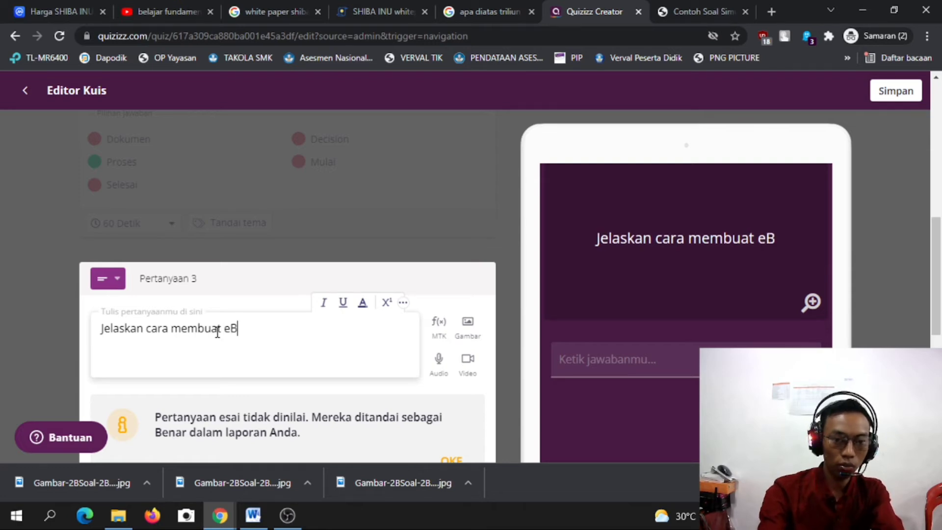
text(O)
key(BackSpace)
key(BackSpace)
key(BackSpace)
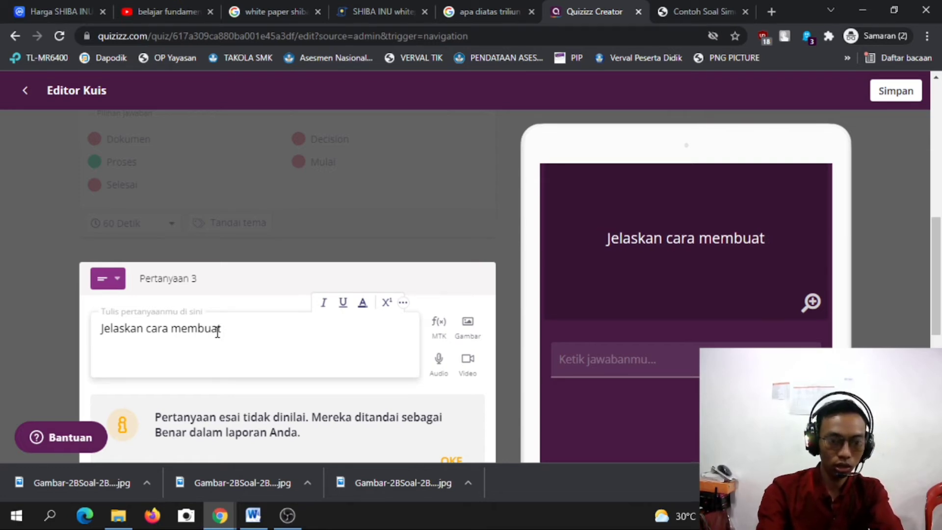
text(e)
key(BackSpace)
text(Evb)
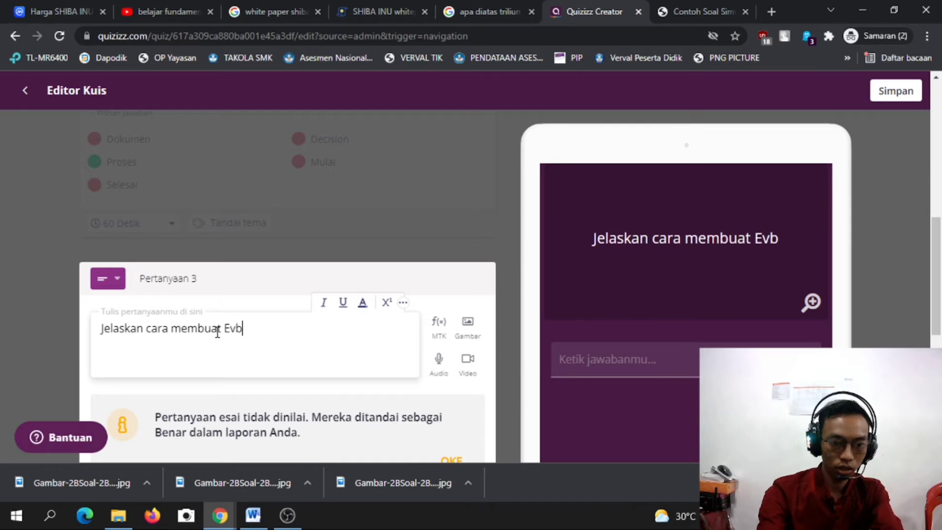
key(BackSpace)
key(BackSpace)
text(BOOK)
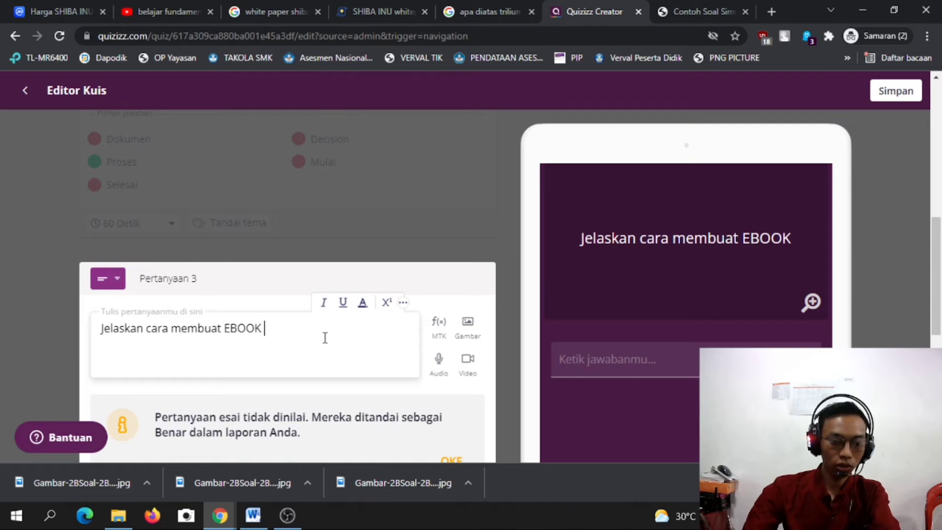
text( dengan )
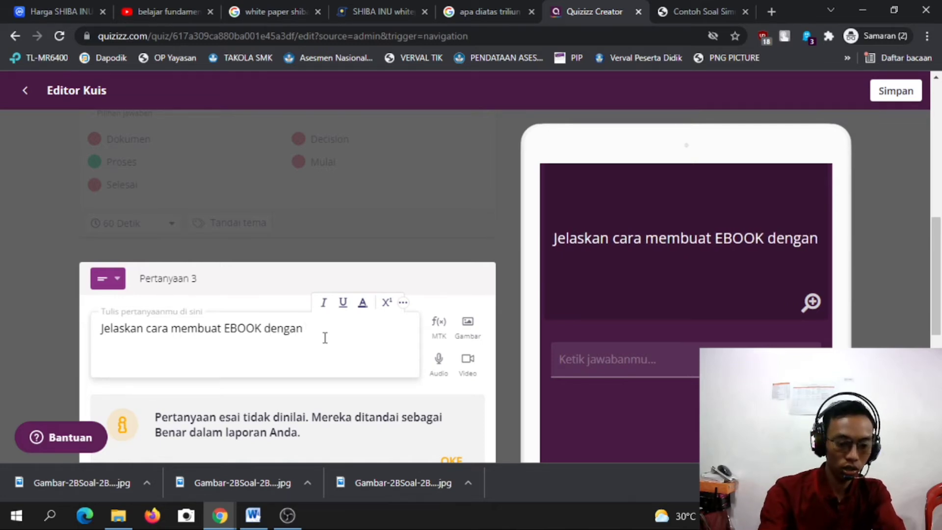
text(lengkaop)
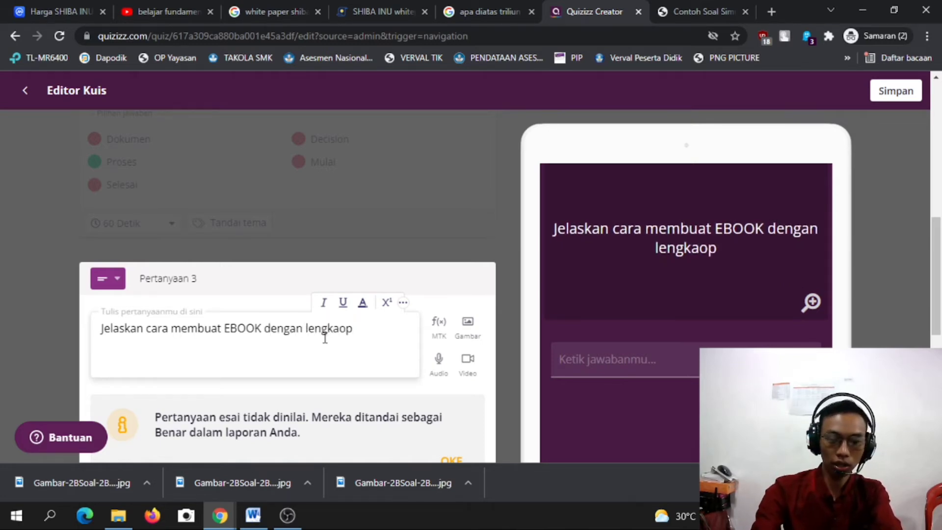
key(BackSpace)
key(BackSpace)
text(p)
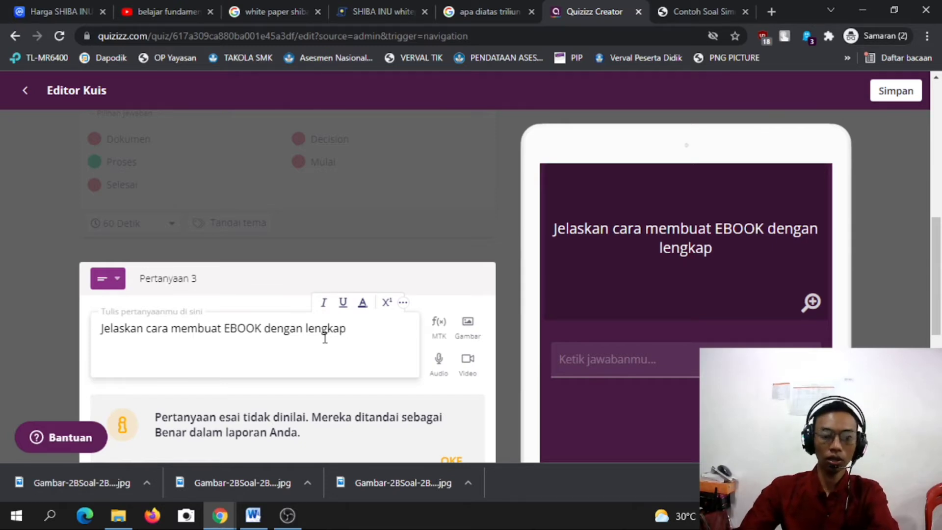
scroll(325, 338, down, 3)
scroll(180, 243, down, 2)
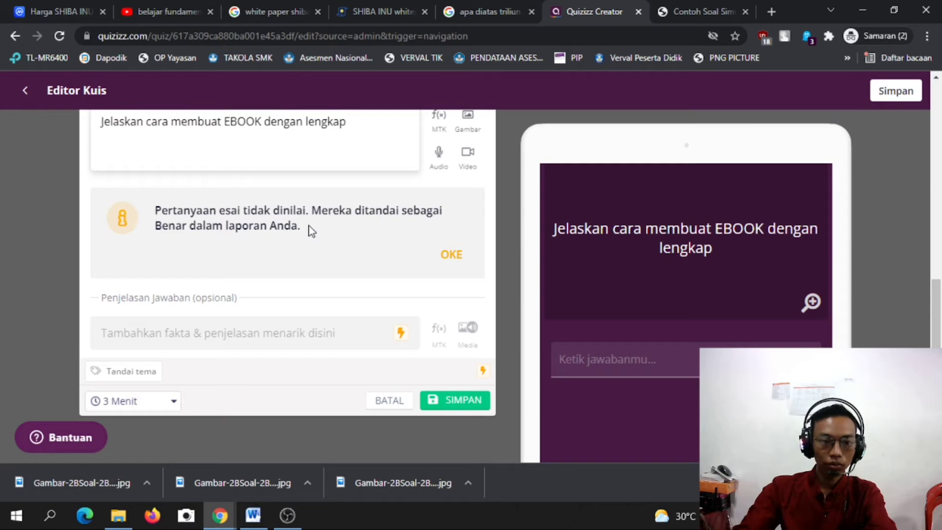
Dismiss the ungraded-essay notice, keep the 3 Menit time limit, and save question 3.
click(309, 238)
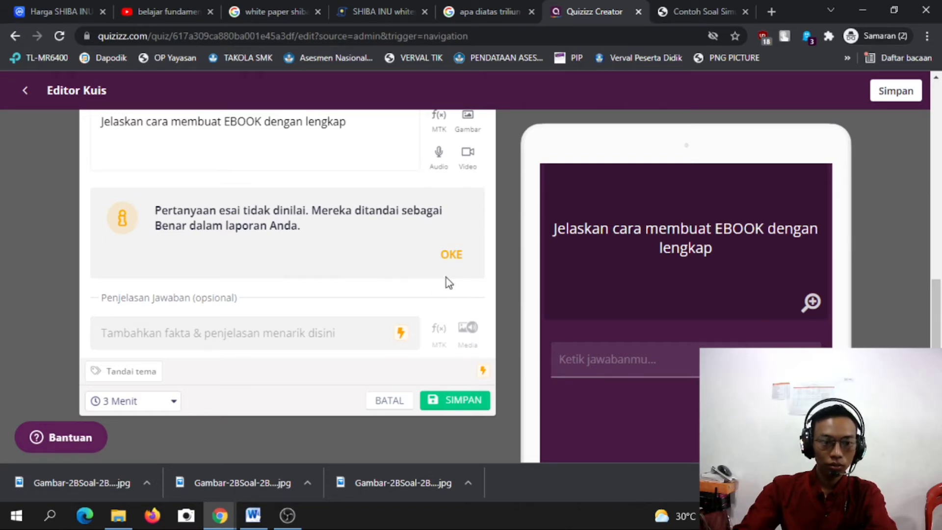
click(444, 261)
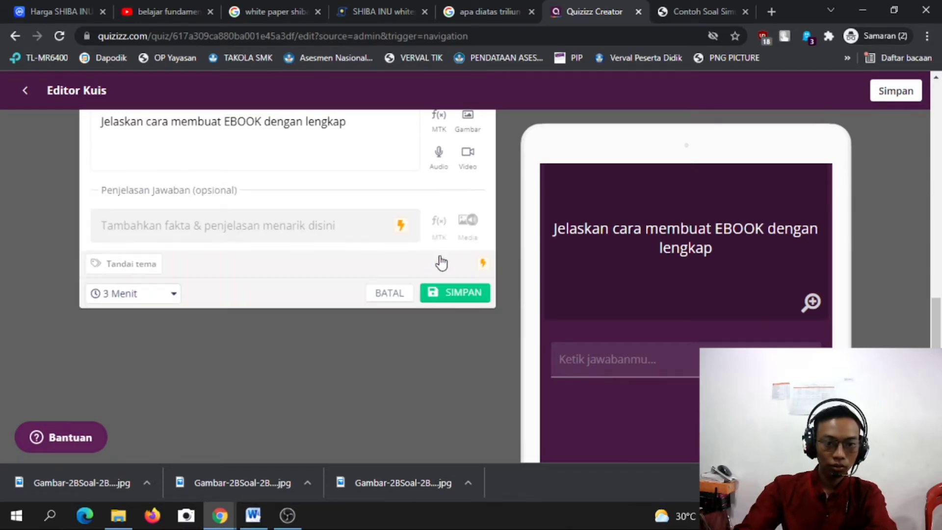
scroll(158, 295, up, 1)
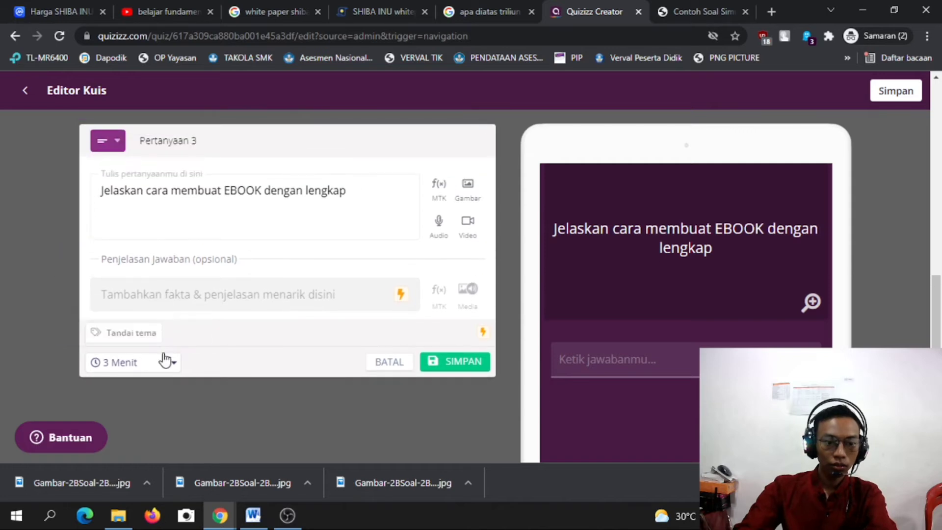
click(167, 362)
scroll(164, 227, down, 1)
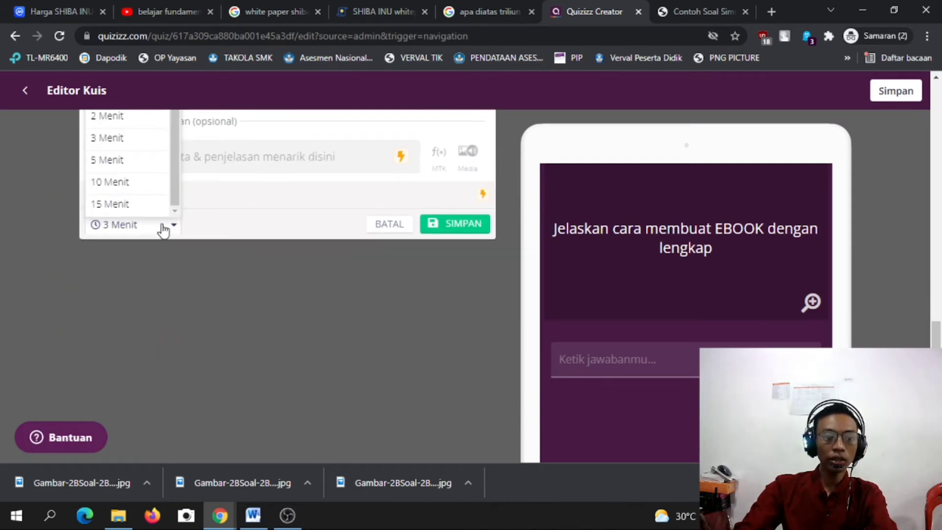
scroll(157, 227, up, 1)
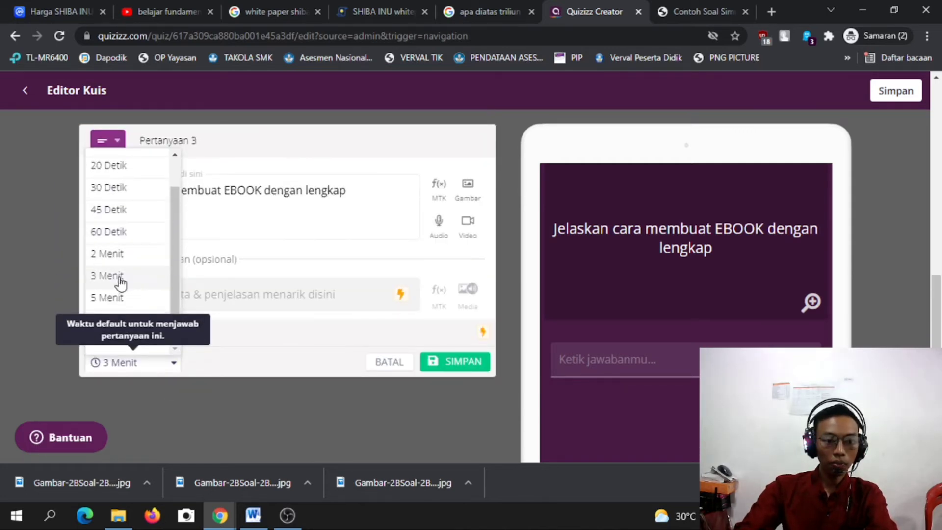
click(119, 282)
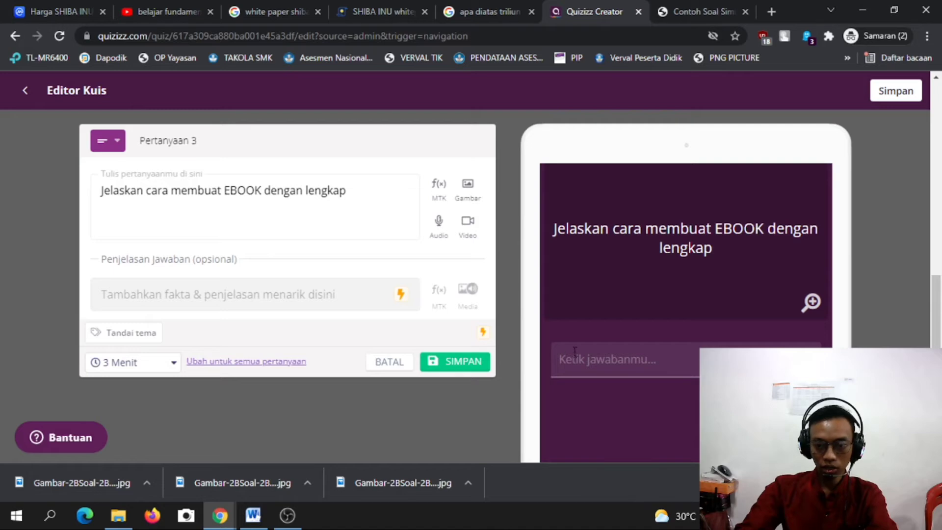
click(451, 365)
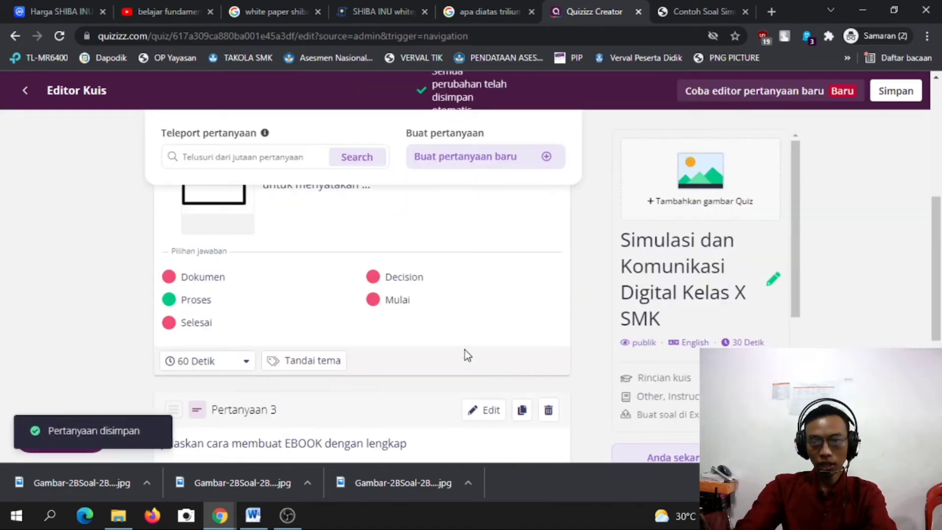
Open the Rincian kuis dialog via 'Tambahkan gambar Quiz' at the top of the question list.
scroll(413, 358, down, 2)
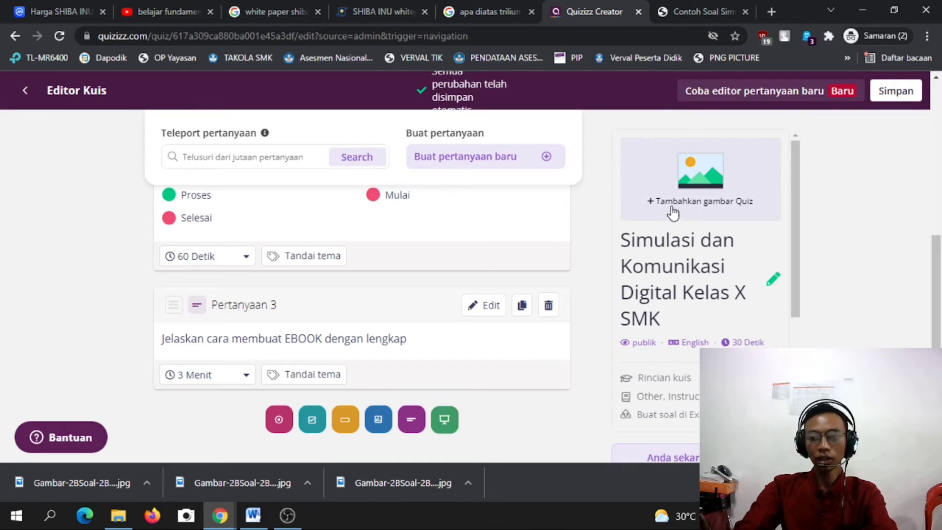
scroll(358, 356, up, 1)
scroll(359, 356, up, 5)
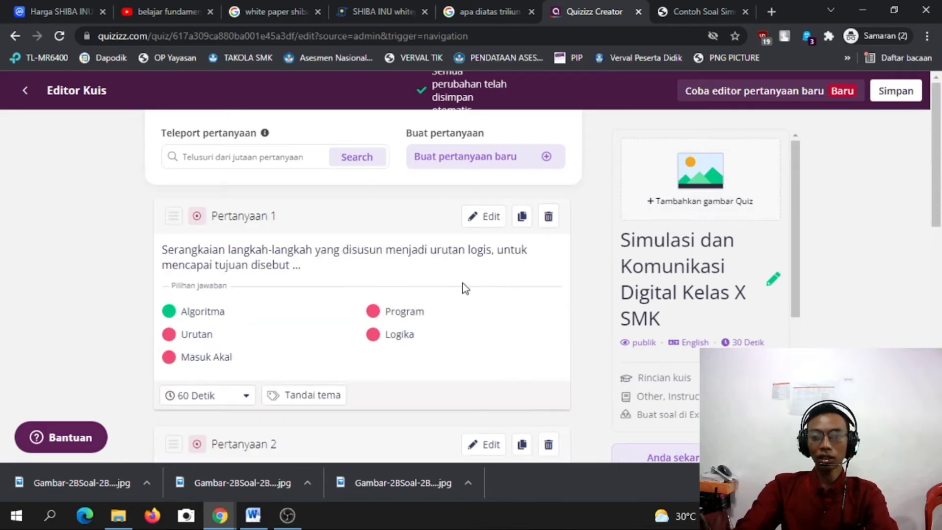
click(694, 184)
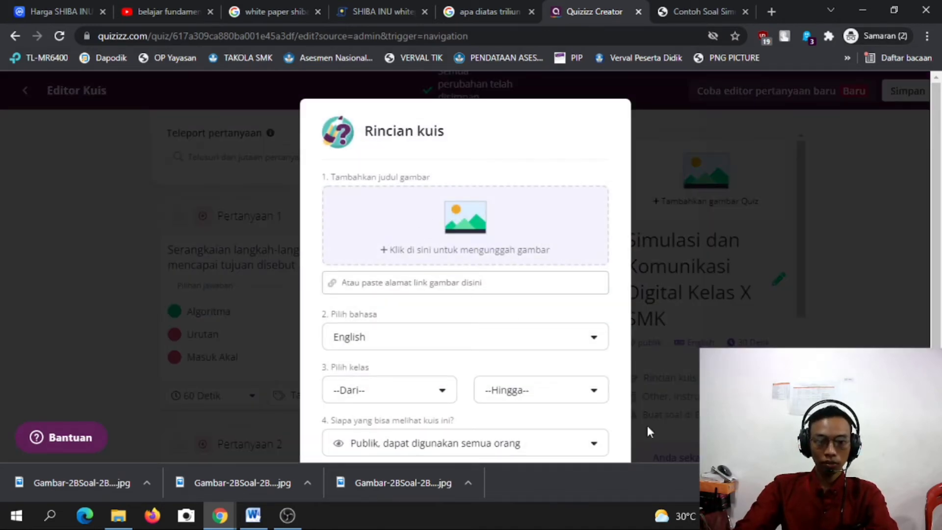
Keep English as the quiz language and upload the desktop computer picture as the cover image.
click(580, 342)
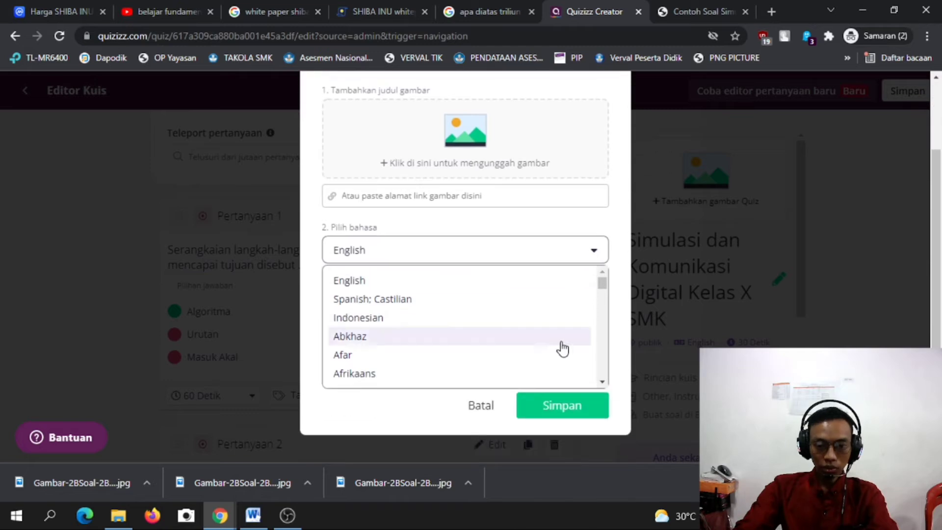
click(530, 280)
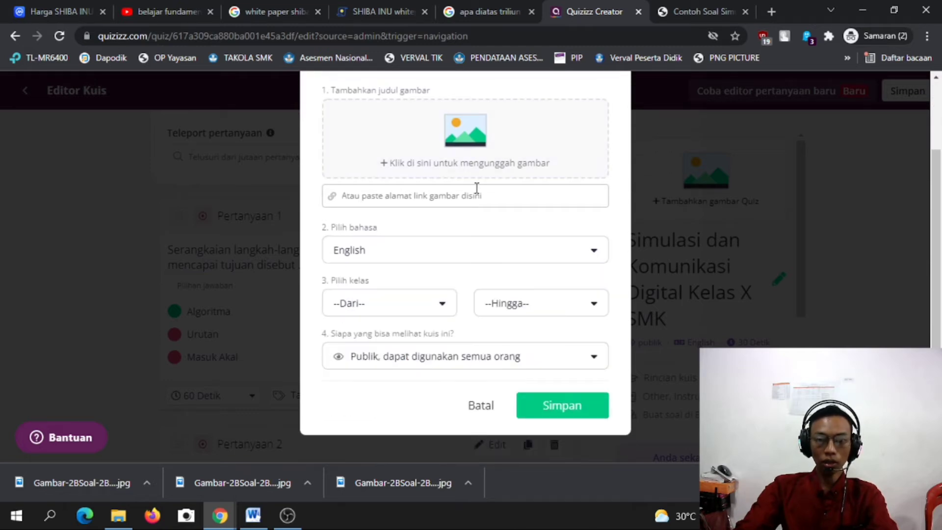
click(490, 157)
scroll(392, 297, down, 8)
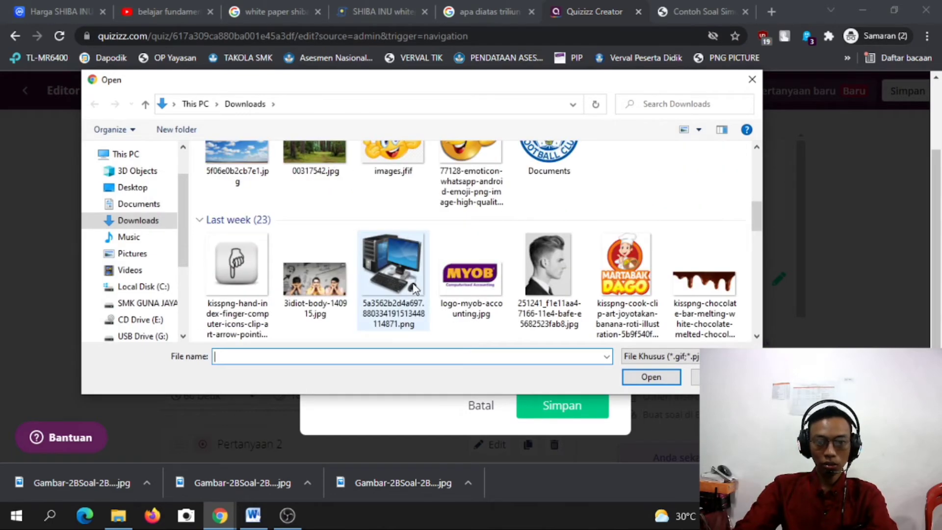
click(401, 263)
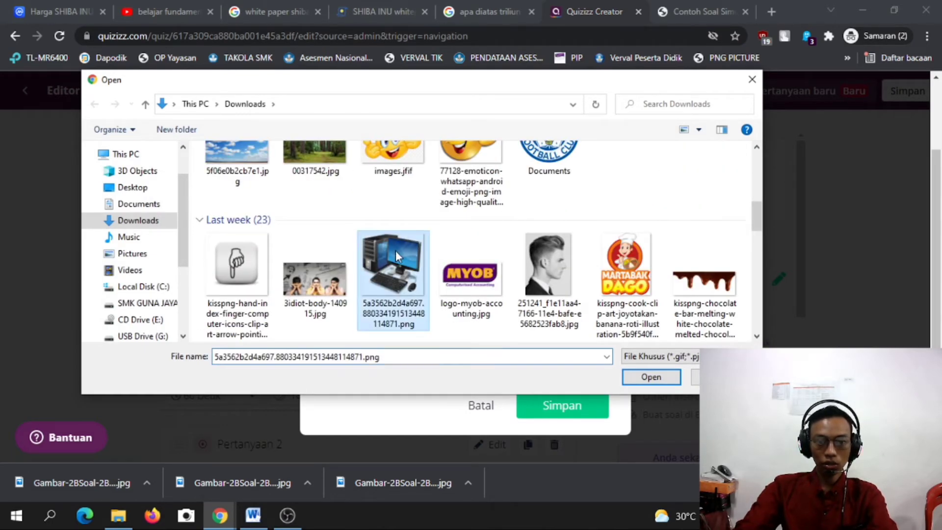
click(647, 378)
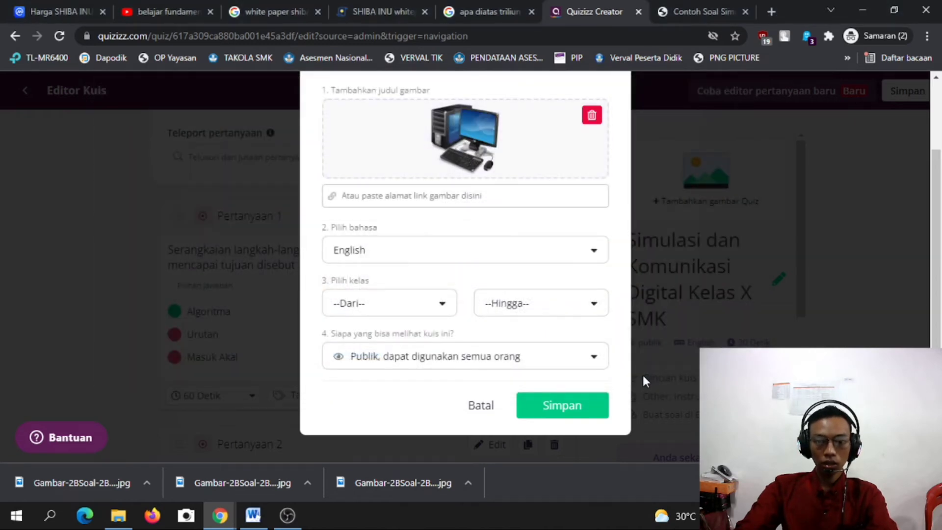
click(593, 407)
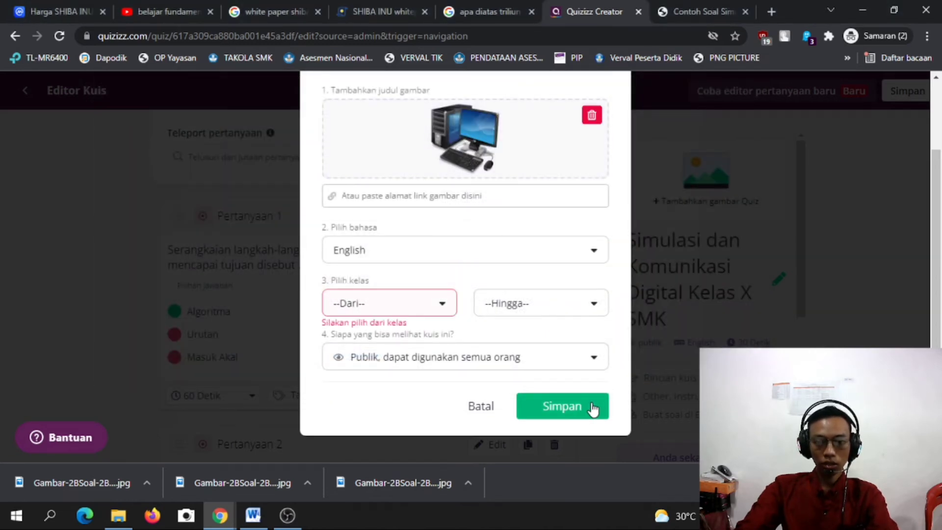
Choose 10th as the starting grade, keep visibility Publik, and save the quiz details.
click(432, 303)
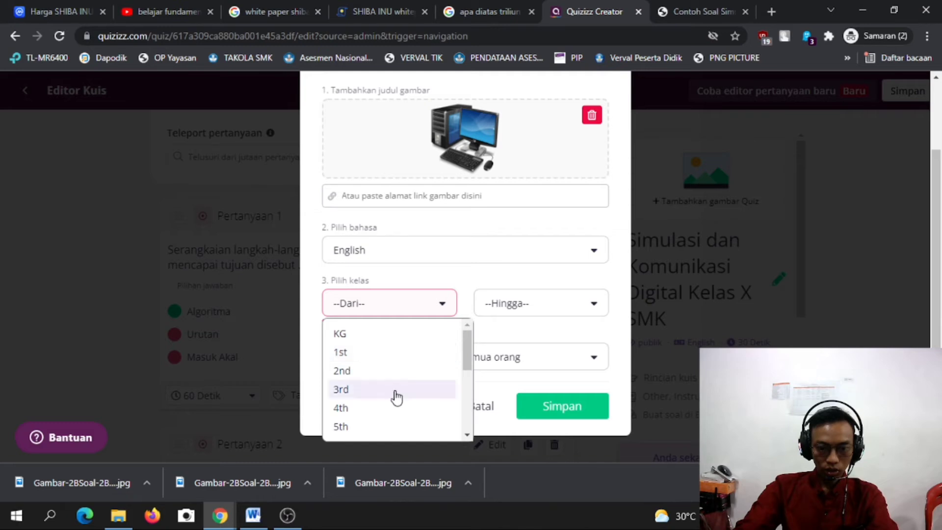
scroll(398, 393, down, 4)
scroll(399, 393, up, 1)
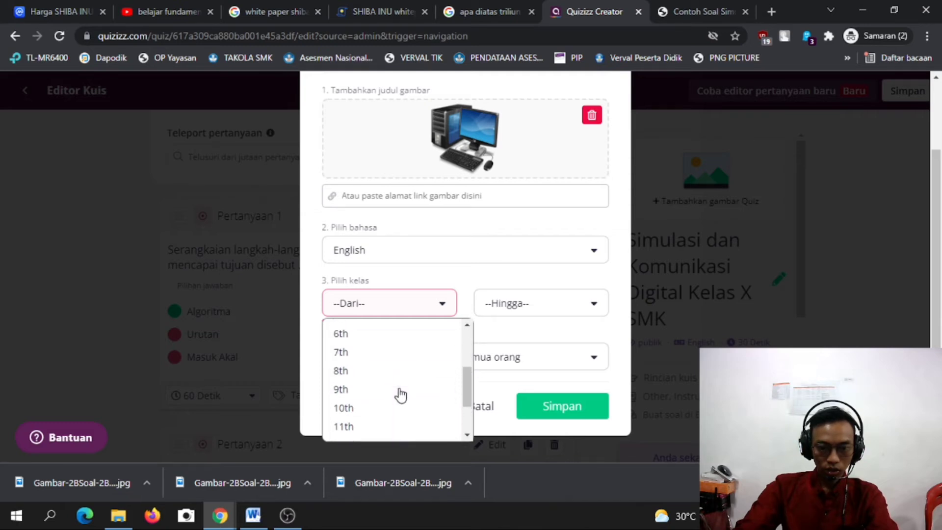
click(342, 408)
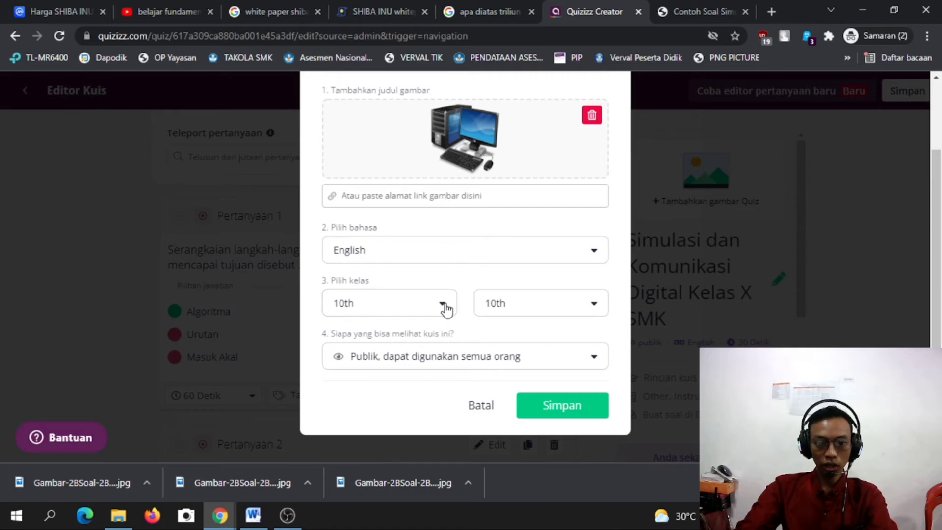
click(388, 313)
scroll(388, 413, down, 3)
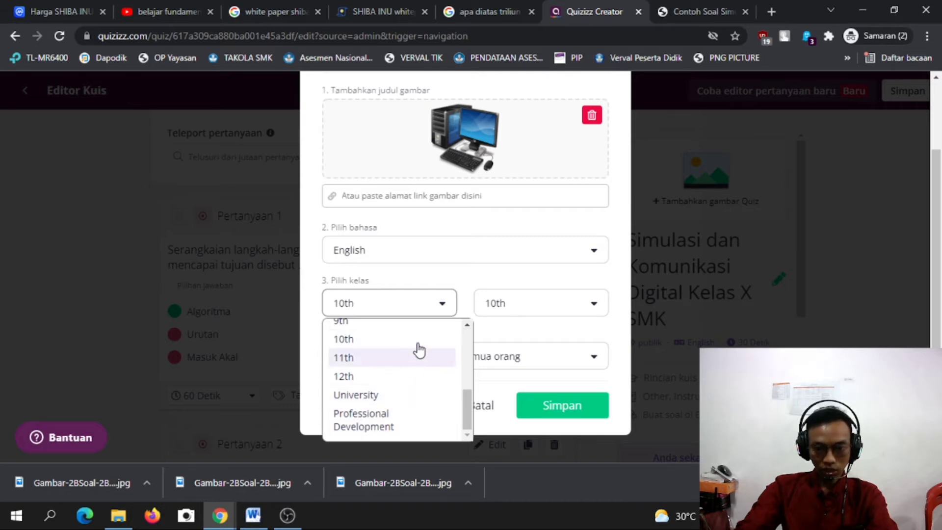
click(439, 308)
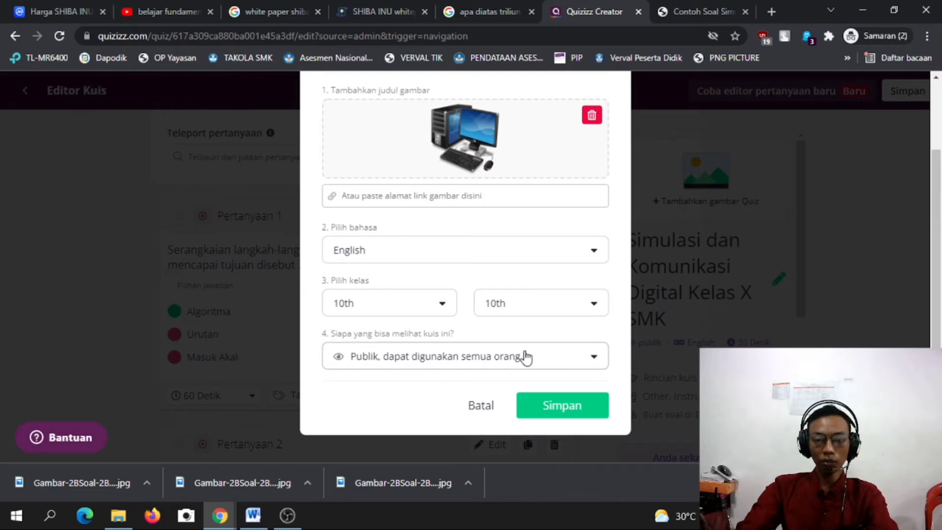
click(595, 361)
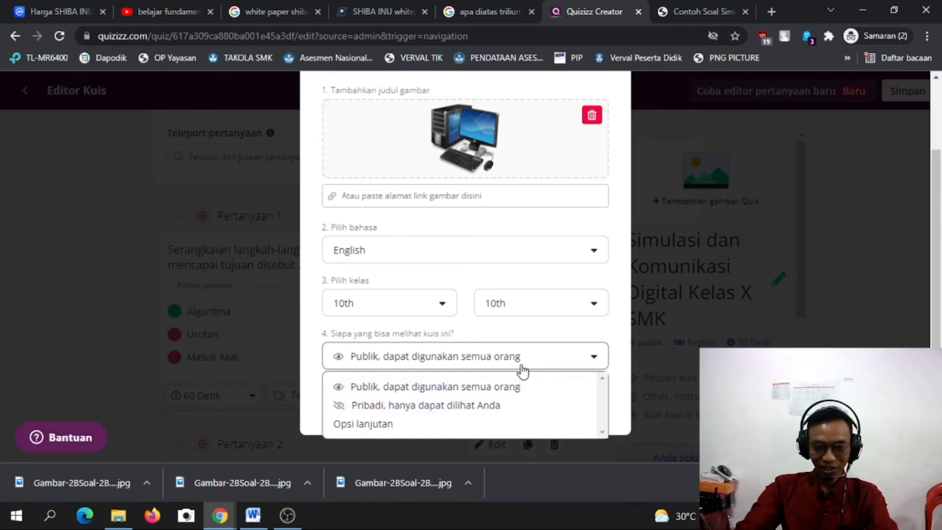
click(469, 388)
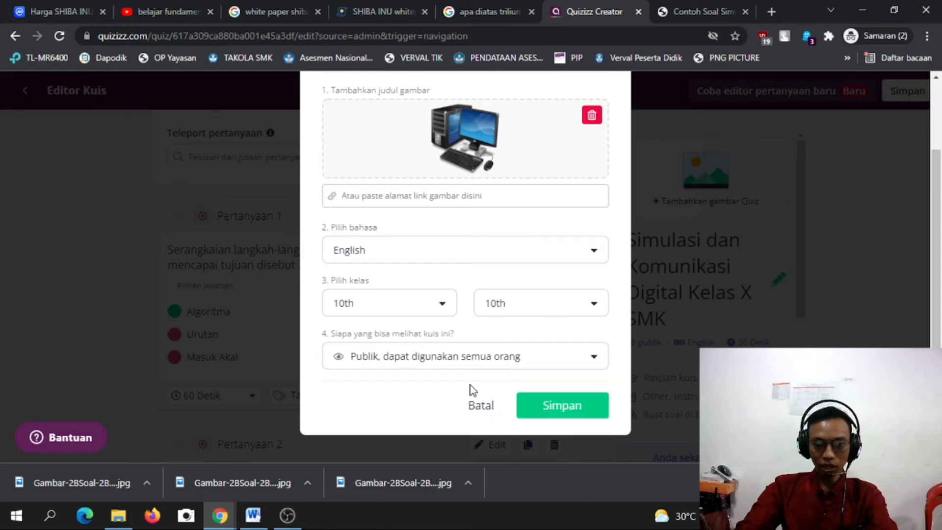
click(573, 418)
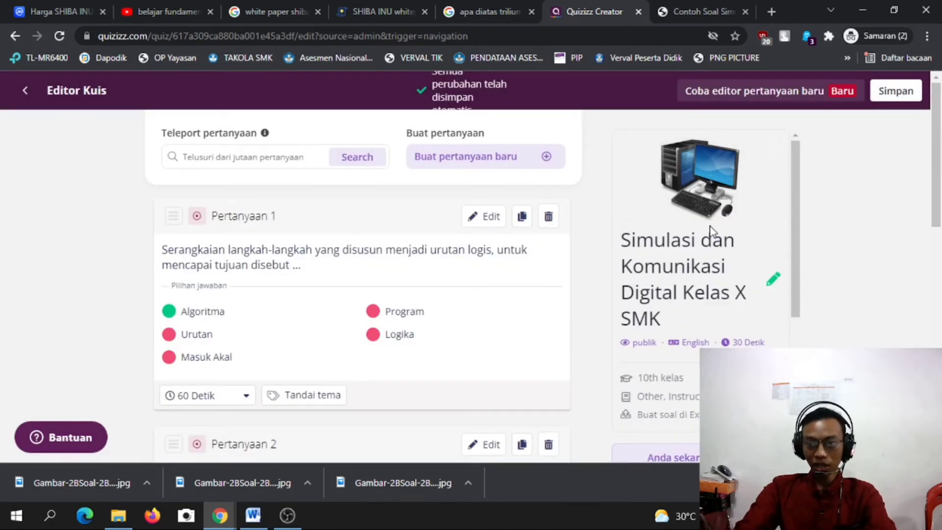
mouse_move(754, 188)
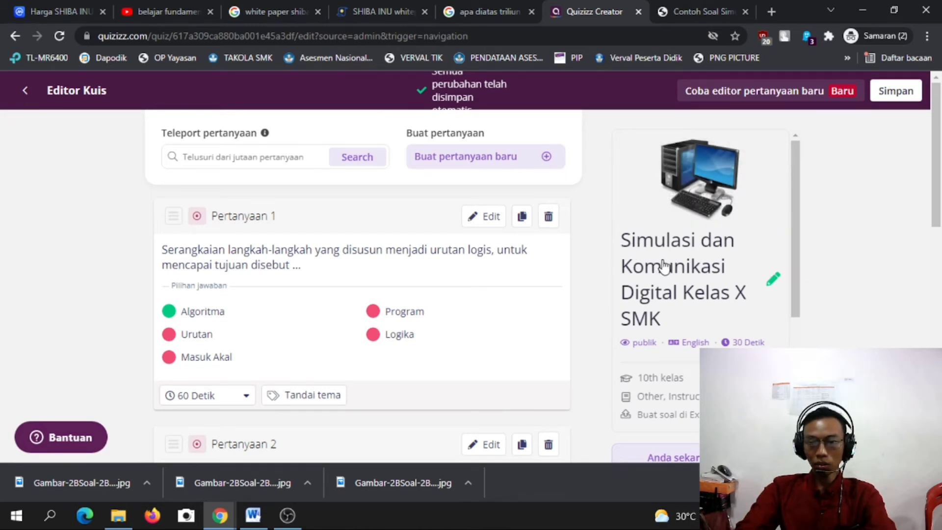
scroll(726, 338, down, 2)
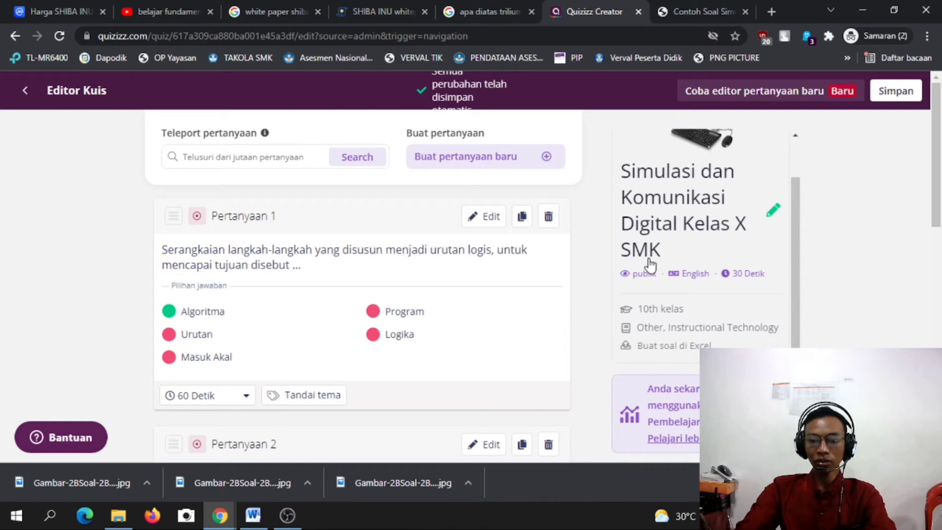
scroll(657, 301, down, 1)
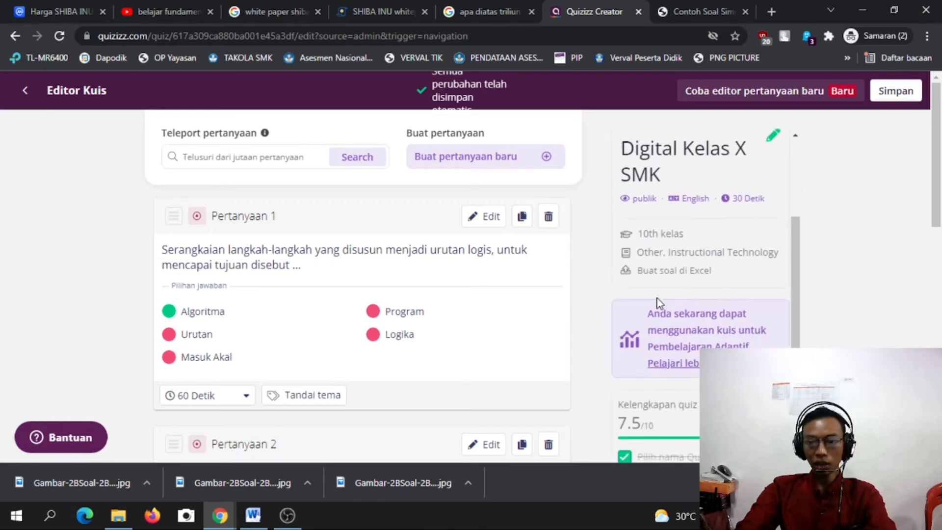
scroll(658, 301, down, 2)
scroll(473, 300, down, 3)
scroll(474, 300, up, 3)
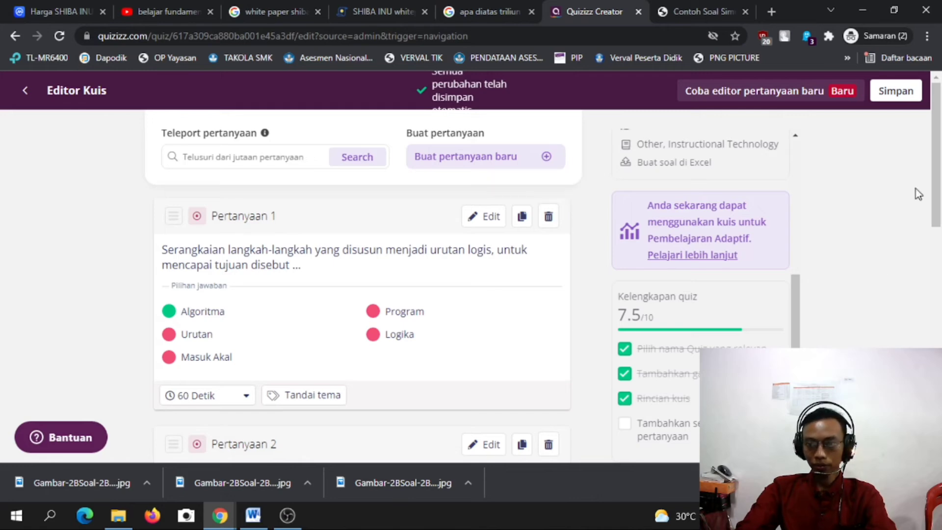
scroll(460, 198, down, 4)
scroll(383, 211, up, 4)
scroll(344, 218, down, 5)
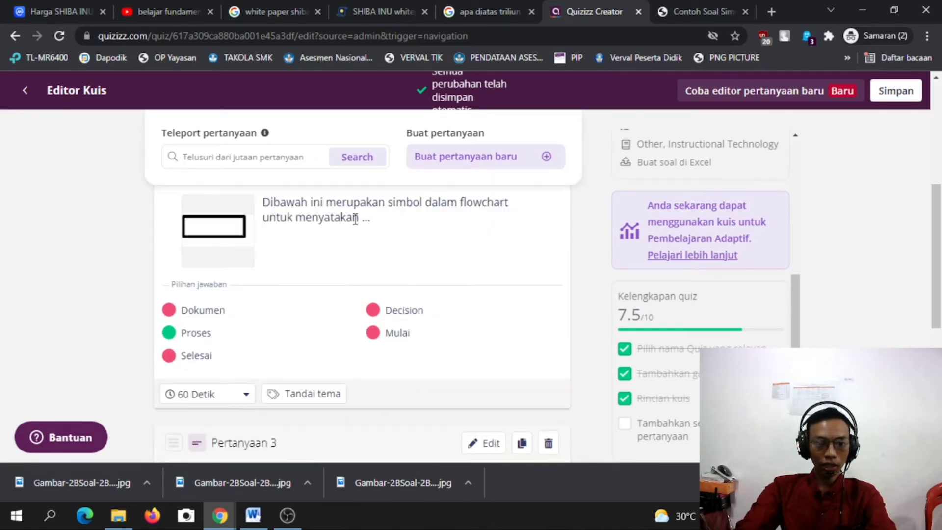
scroll(355, 220, down, 4)
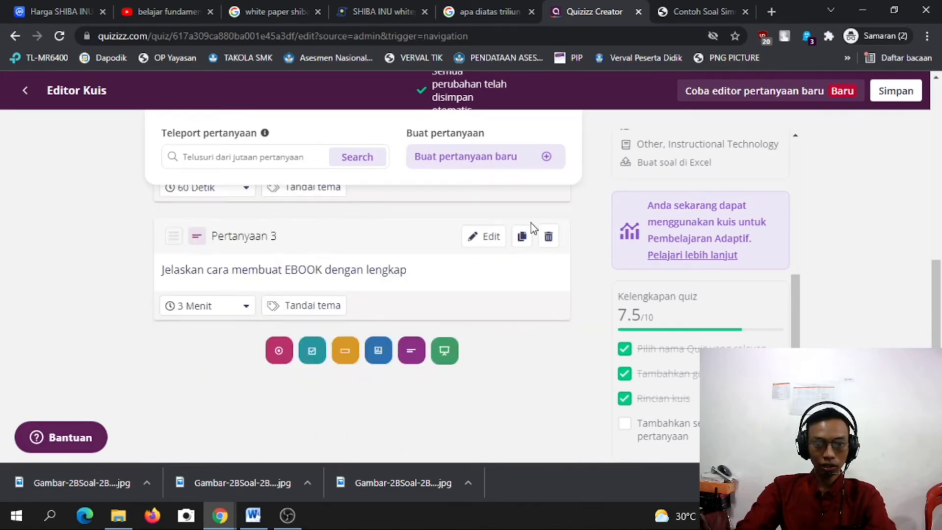
scroll(576, 304, up, 6)
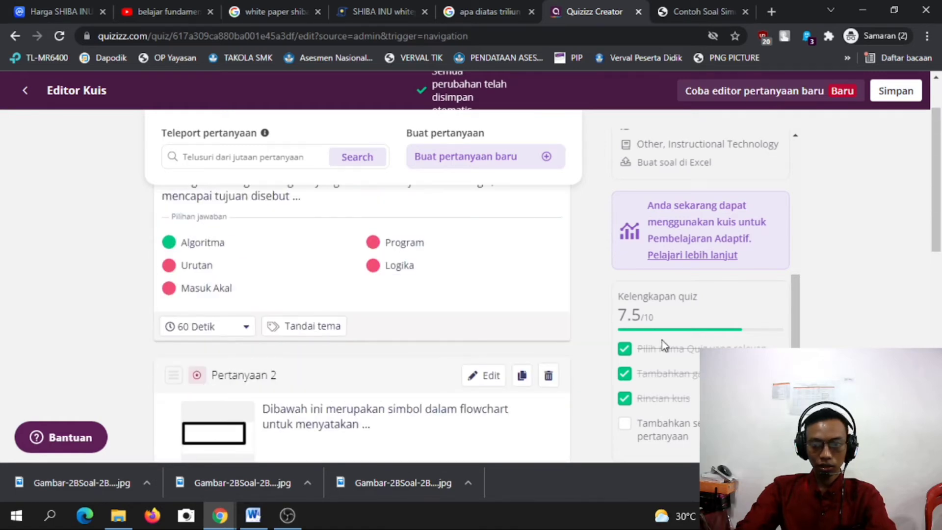
scroll(677, 363, down, 3)
scroll(647, 434, up, 2)
scroll(646, 434, down, 2)
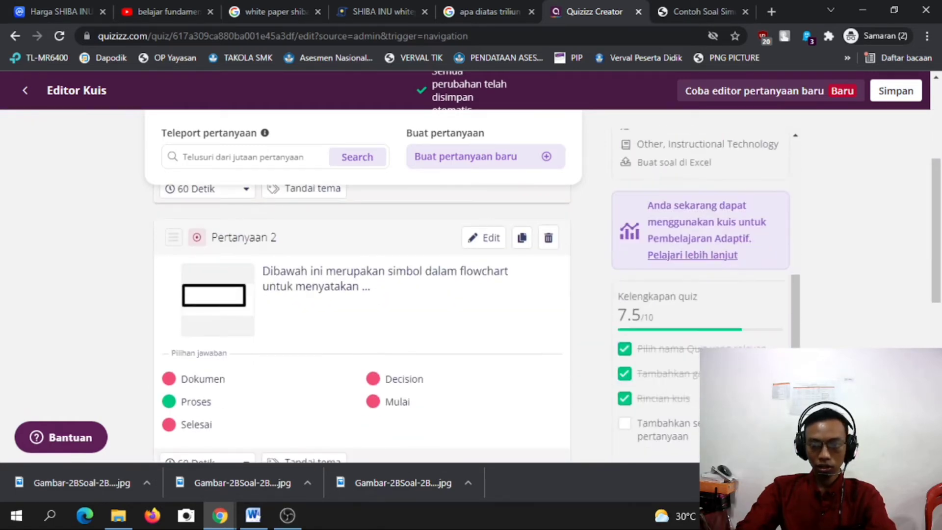
scroll(883, 294, up, 4)
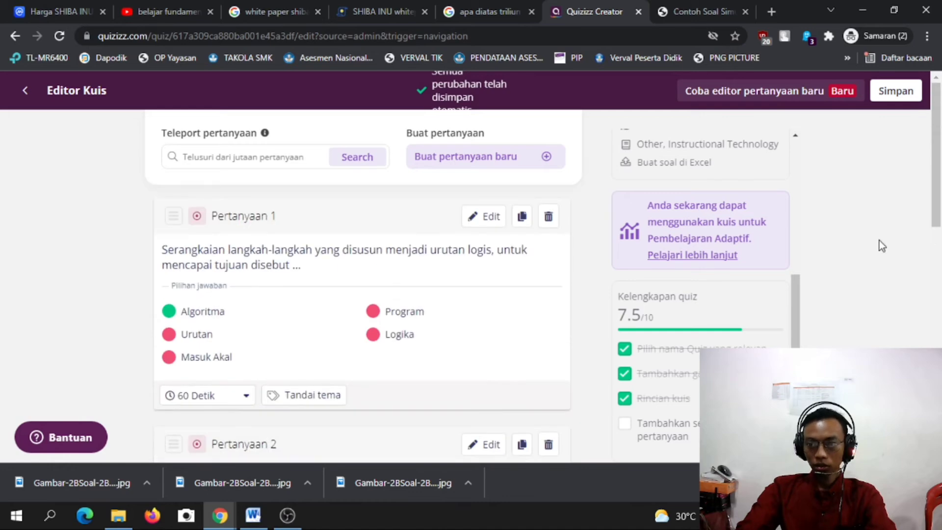
Save the quiz, copy its link with Salin link in the Undang dialog, and close the dialog.
click(901, 93)
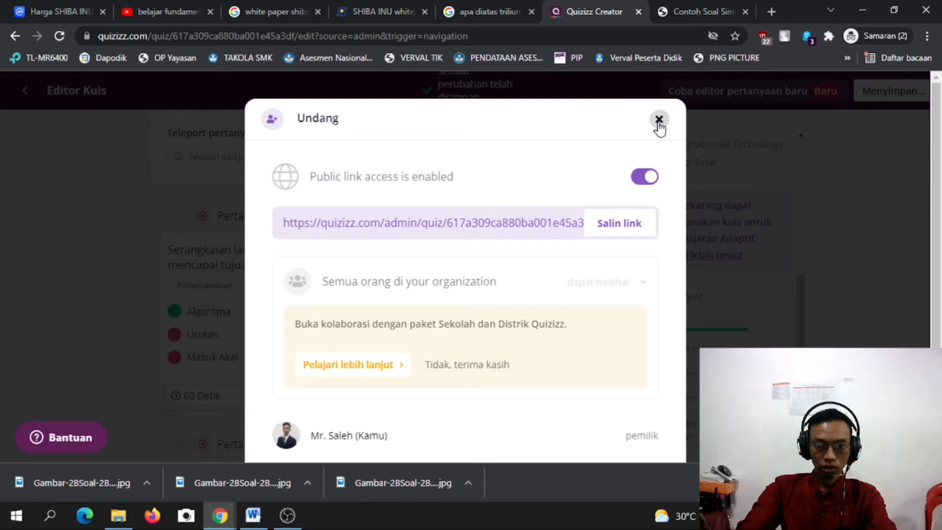
scroll(468, 417, down, 3)
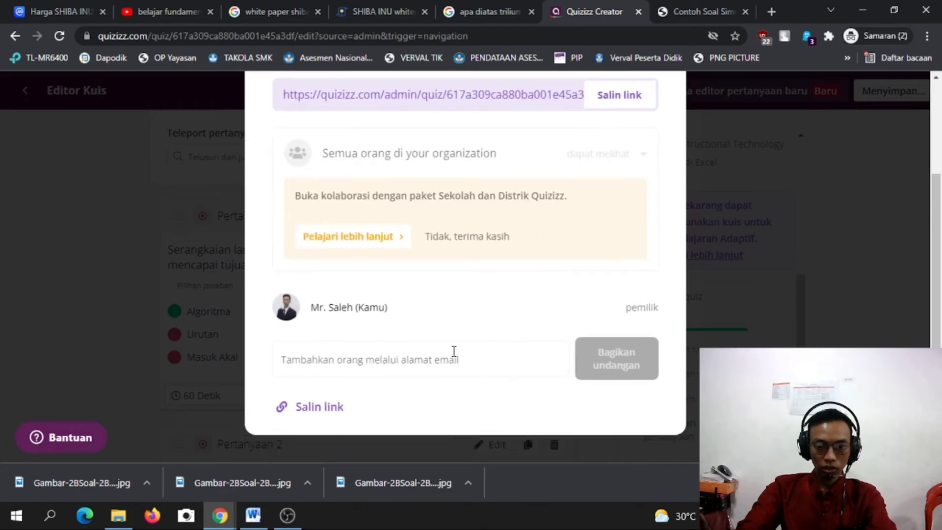
scroll(492, 380, up, 3)
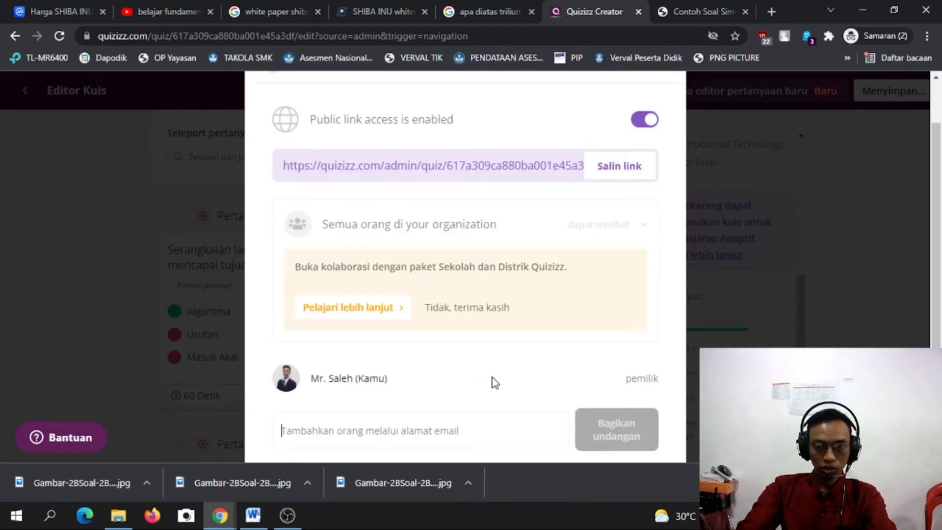
scroll(399, 403, down, 3)
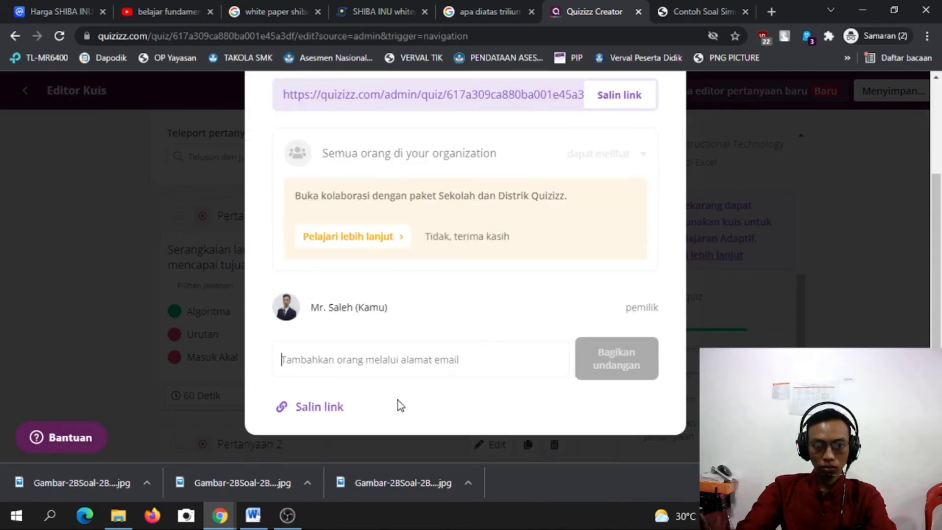
click(338, 414)
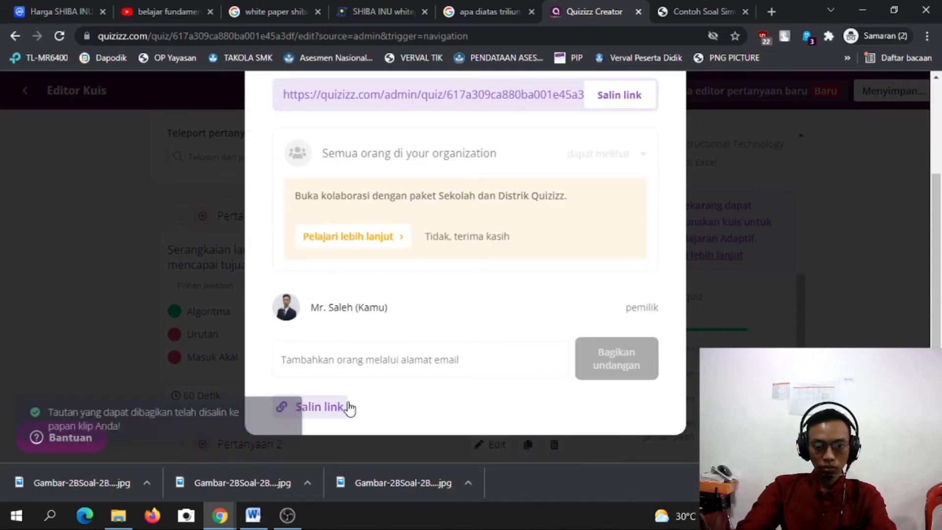
scroll(500, 358, up, 3)
click(659, 121)
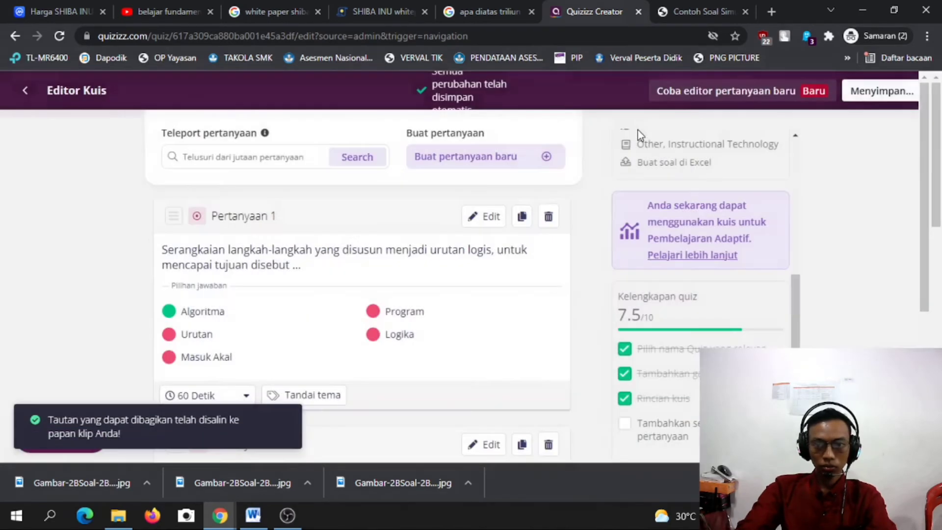
Reopen the Simulasi dan Komunikasi Digital Kelas X SMK quiz from My quizzes and choose Berikan pekerjaan rumah.
scroll(78, 267, down, 3)
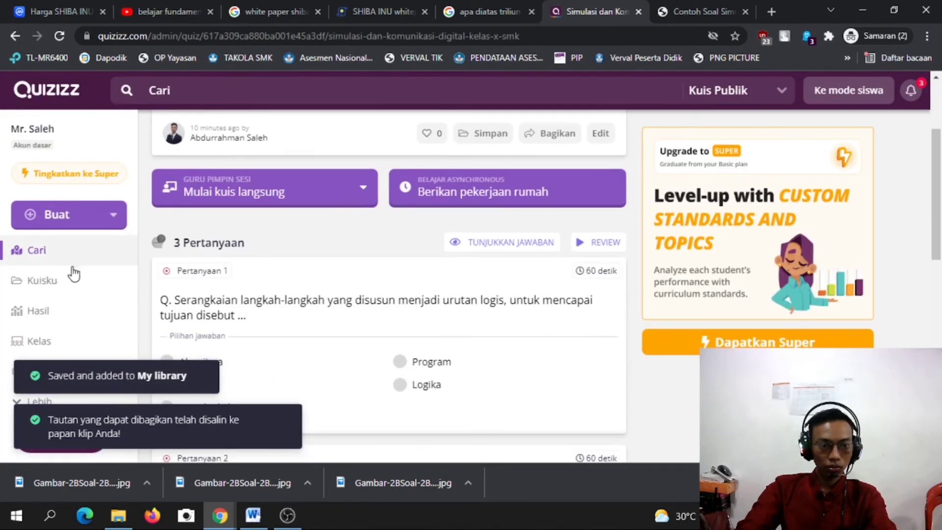
click(43, 314)
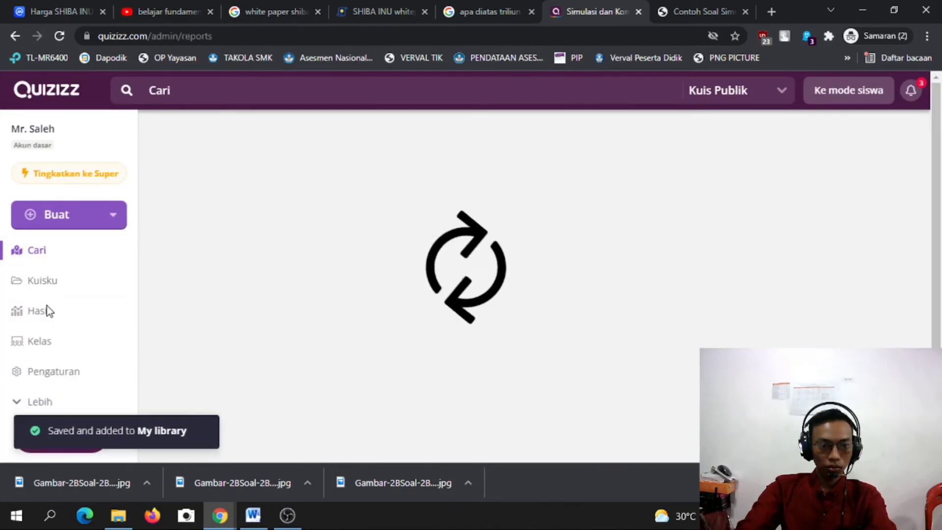
click(51, 287)
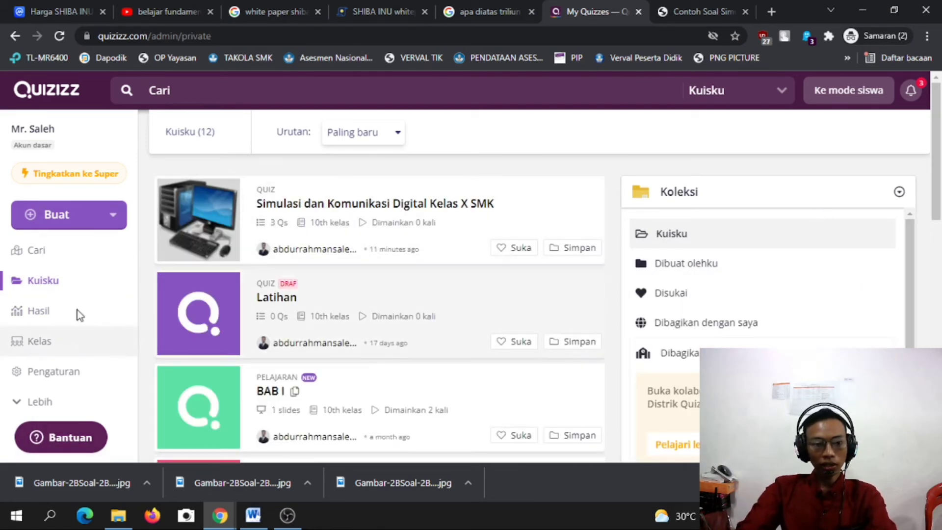
click(44, 283)
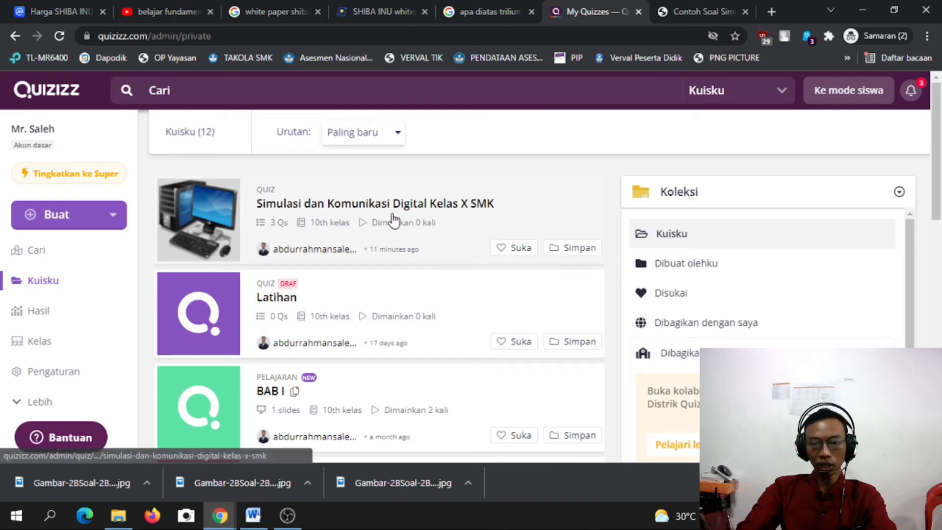
click(221, 197)
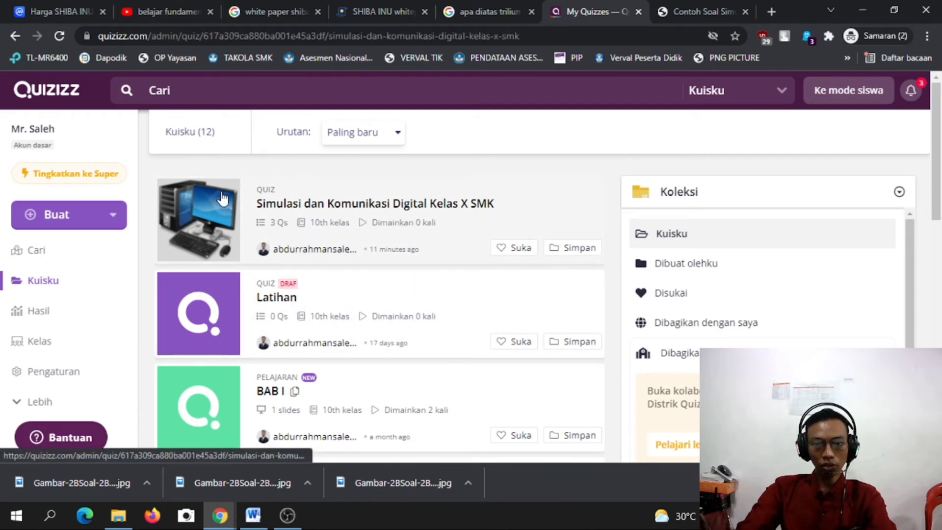
scroll(459, 336, down, 7)
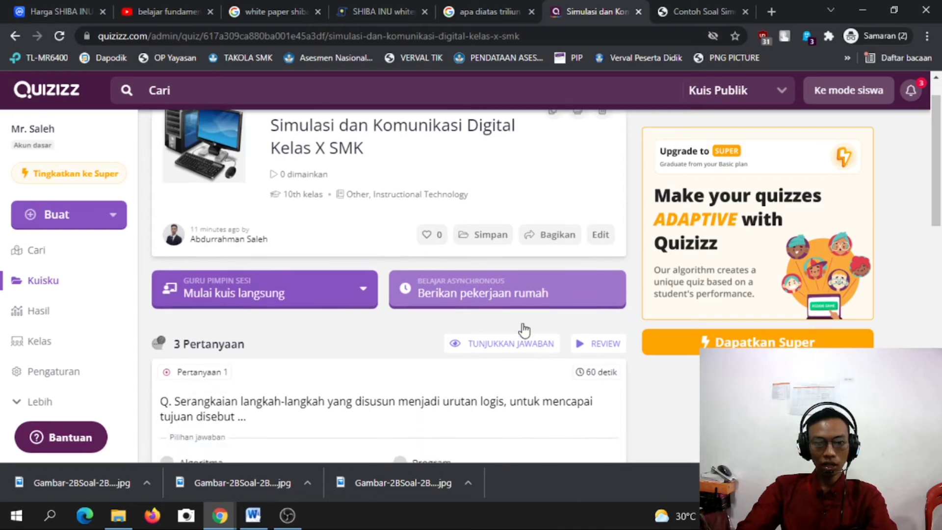
scroll(405, 285, up, 5)
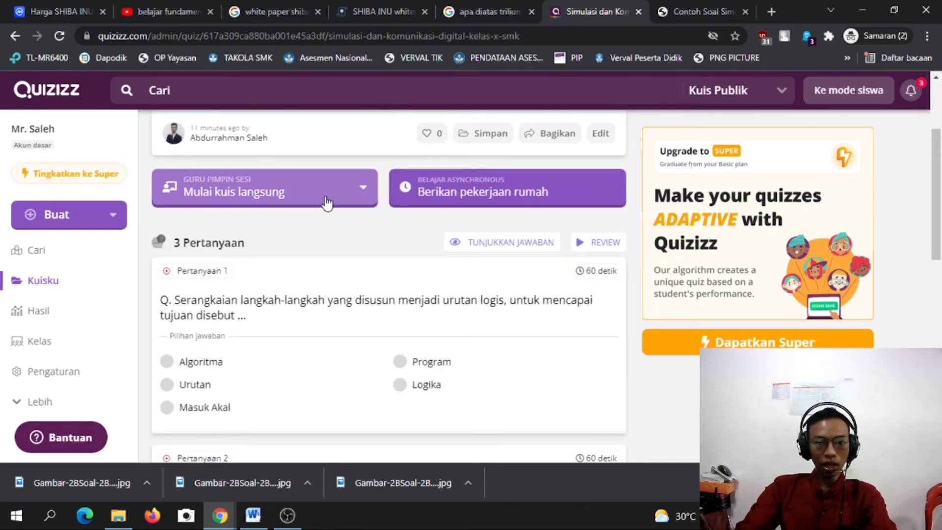
scroll(373, 216, up, 3)
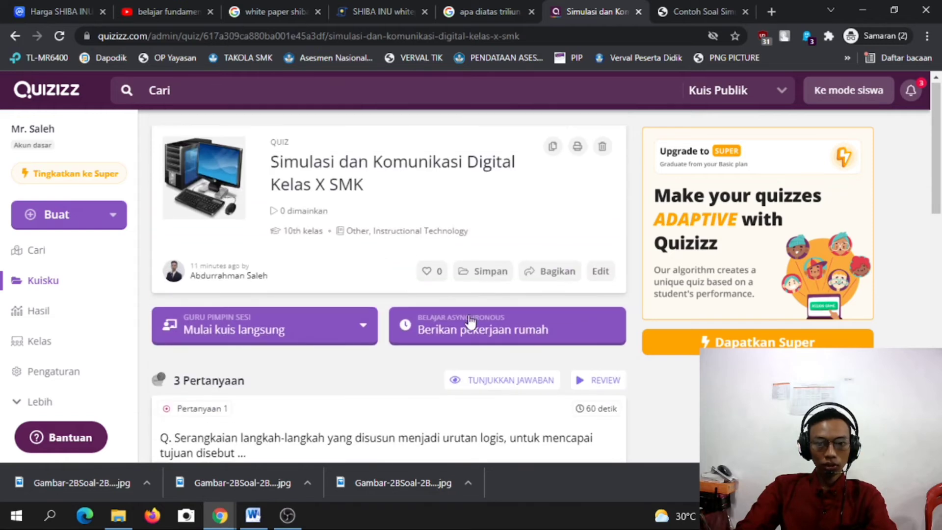
click(521, 327)
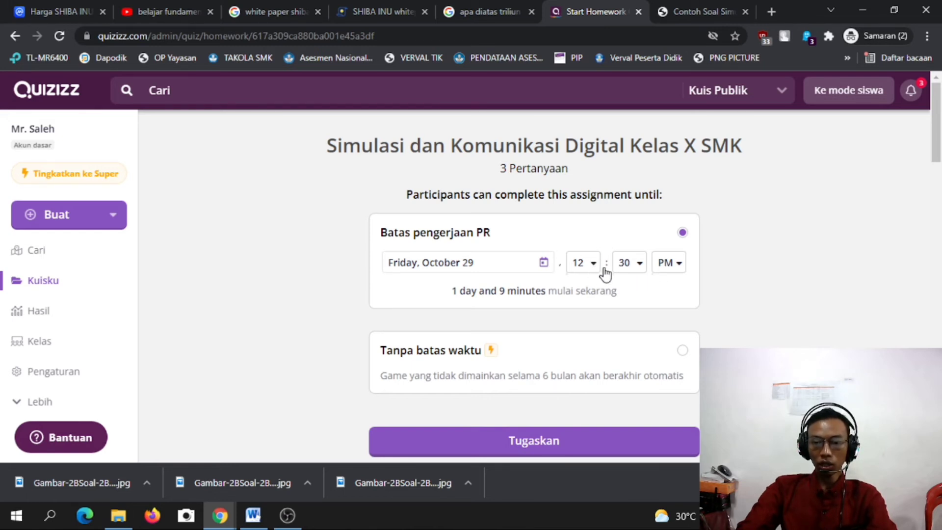
Set the homework deadline time to 01 : 00 AM.
click(640, 265)
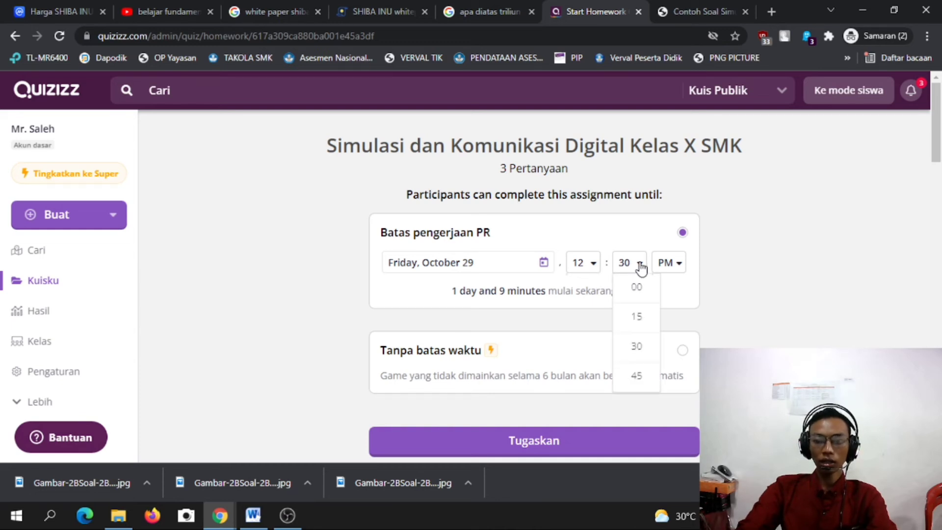
click(596, 267)
click(596, 267)
click(596, 267)
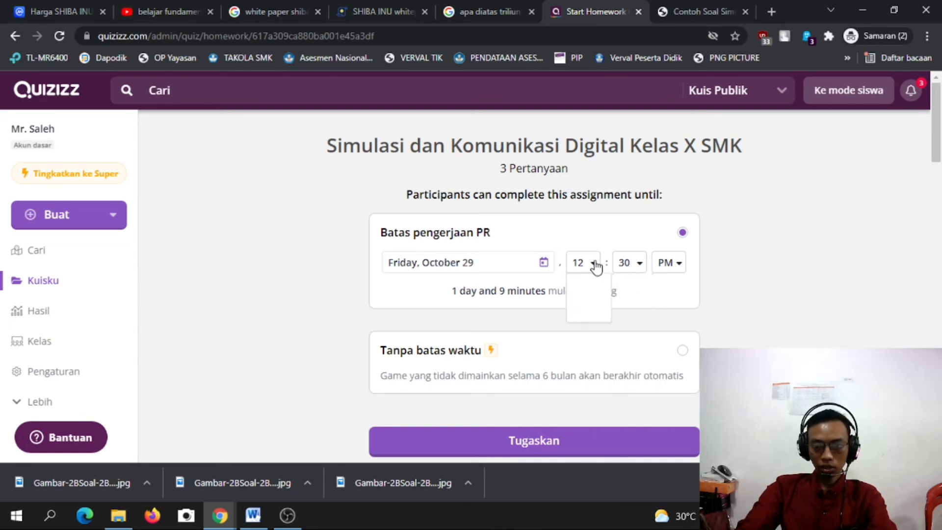
click(585, 291)
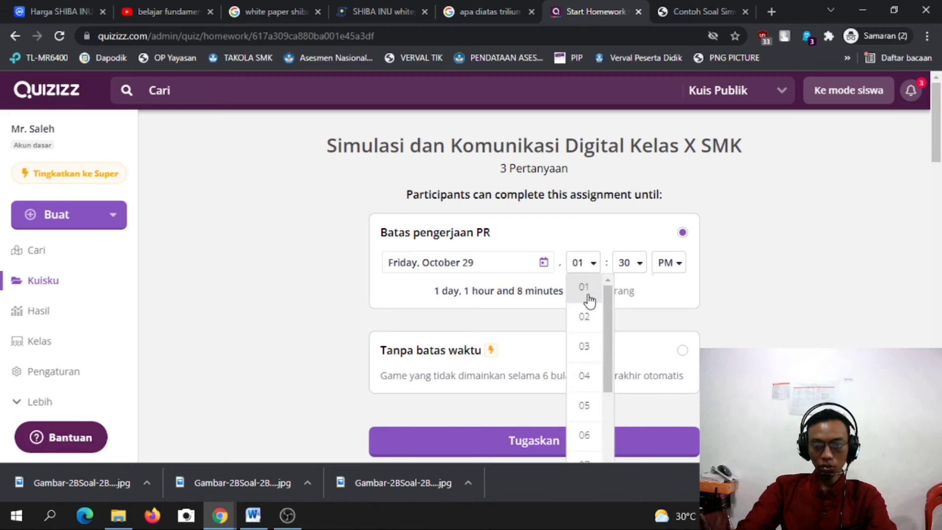
click(637, 268)
click(635, 287)
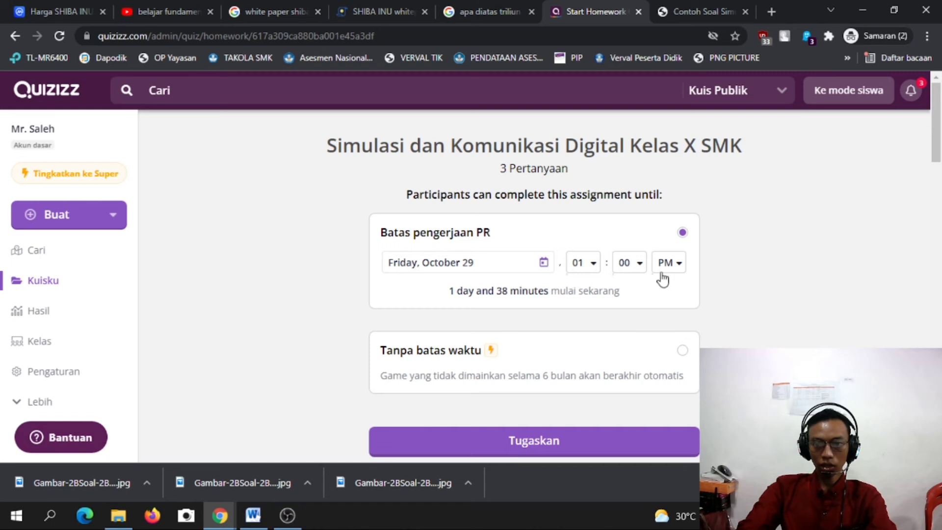
click(592, 267)
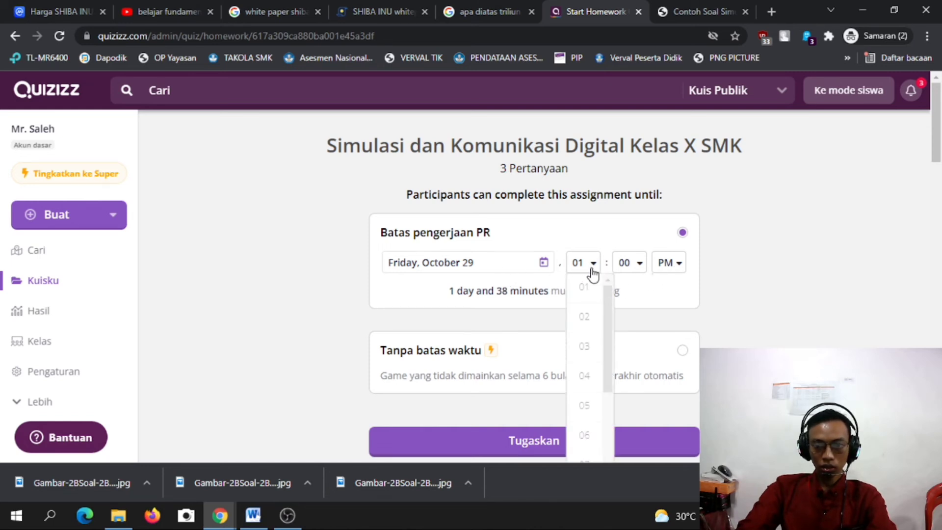
click(668, 265)
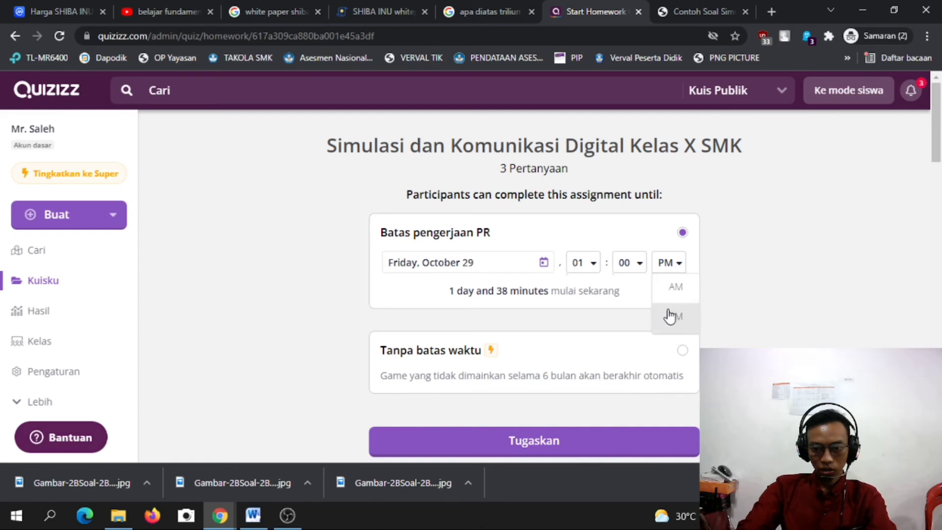
click(673, 290)
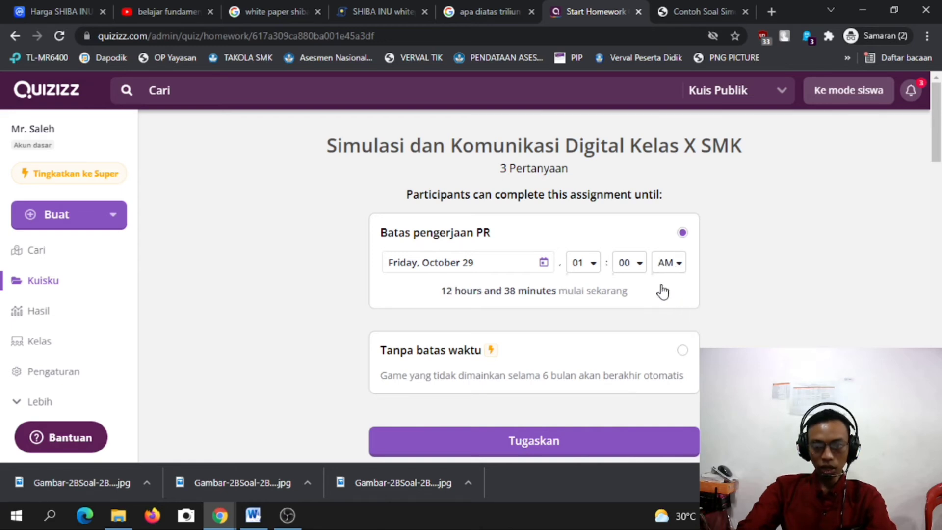
Assign the quiz as homework with Tugaskan to reach its report page.
scroll(761, 269, down, 3)
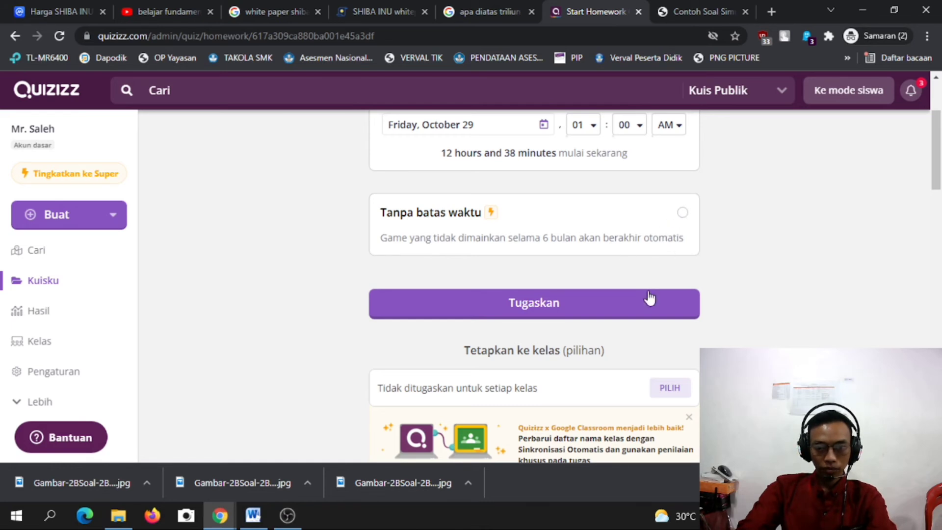
scroll(617, 317, down, 1)
scroll(603, 276, down, 2)
scroll(557, 322, up, 3)
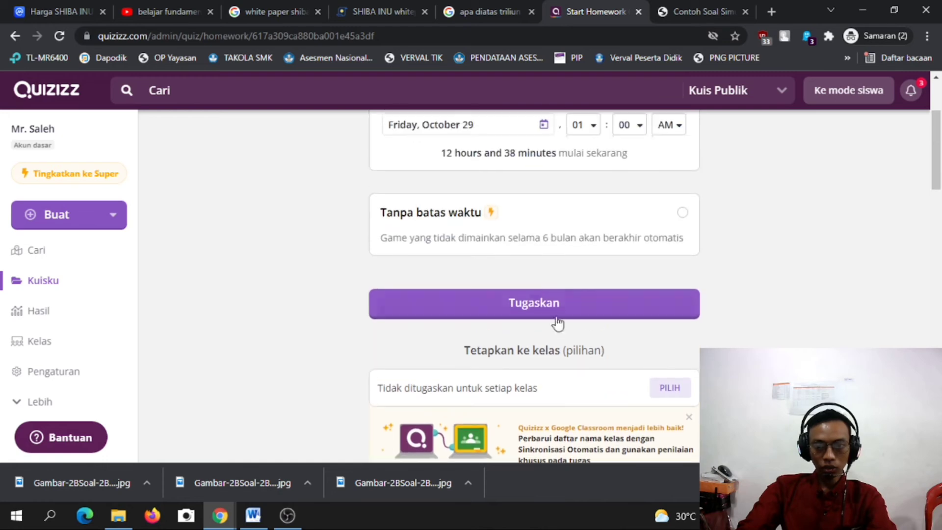
scroll(564, 301, down, 3)
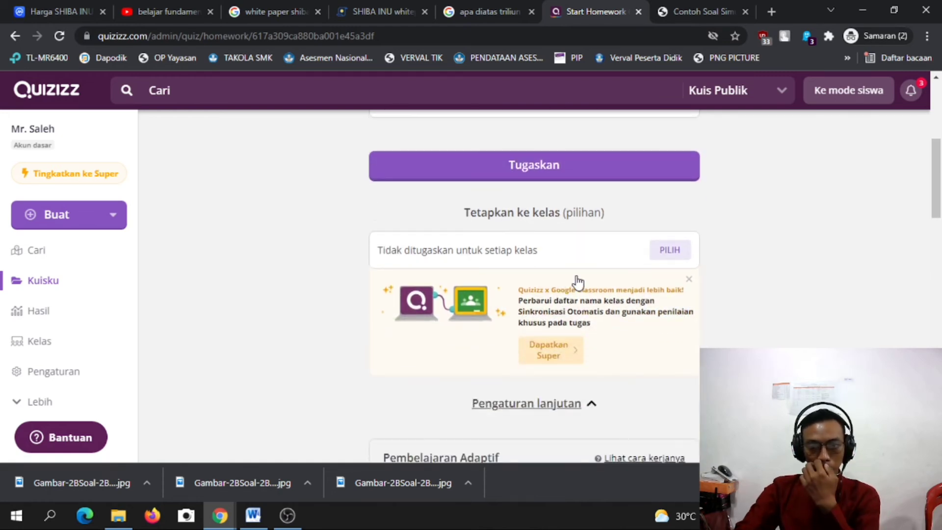
scroll(505, 304, down, 3)
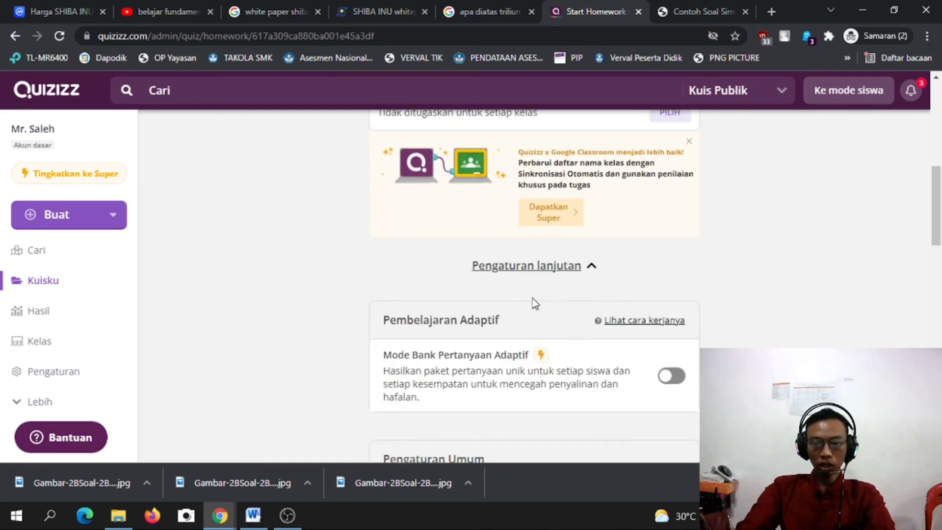
scroll(596, 313, up, 6)
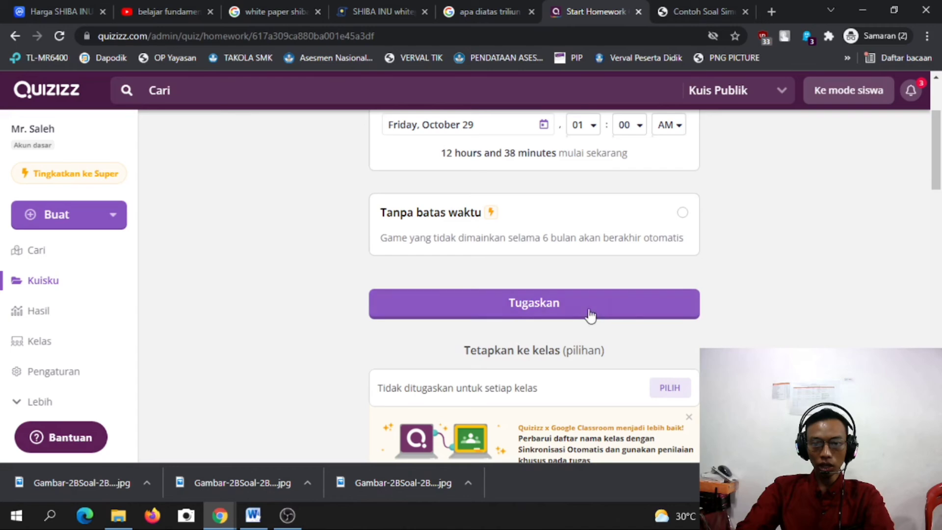
click(508, 304)
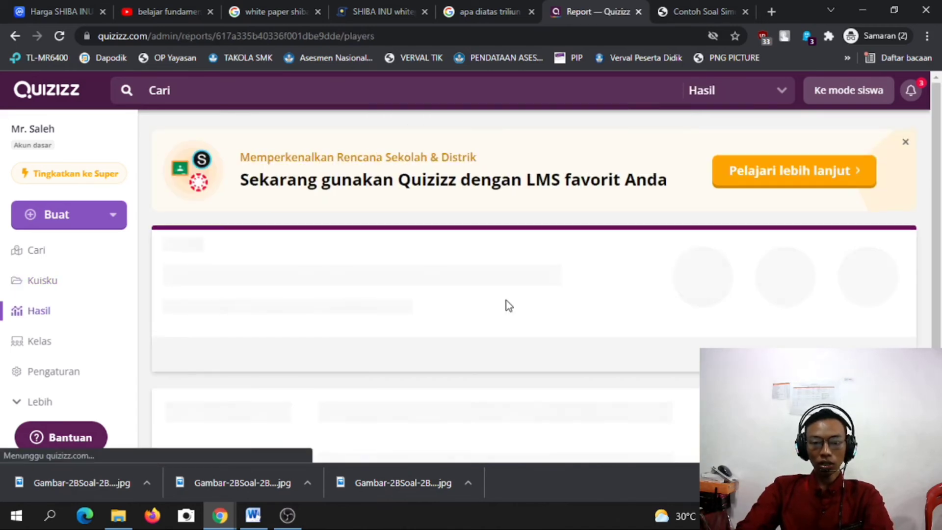
scroll(759, 261, down, 3)
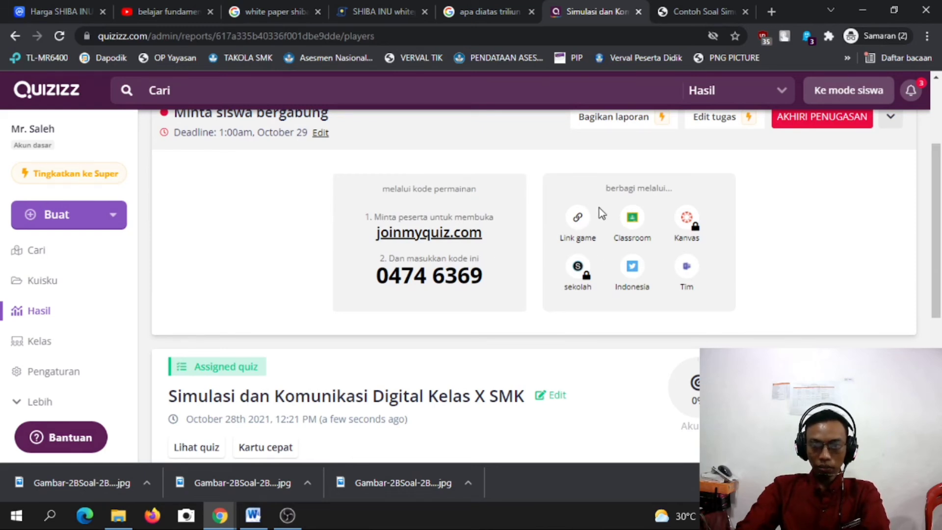
Copy the assigned quiz's game link from the report's sharing options.
scroll(464, 271, up, 2)
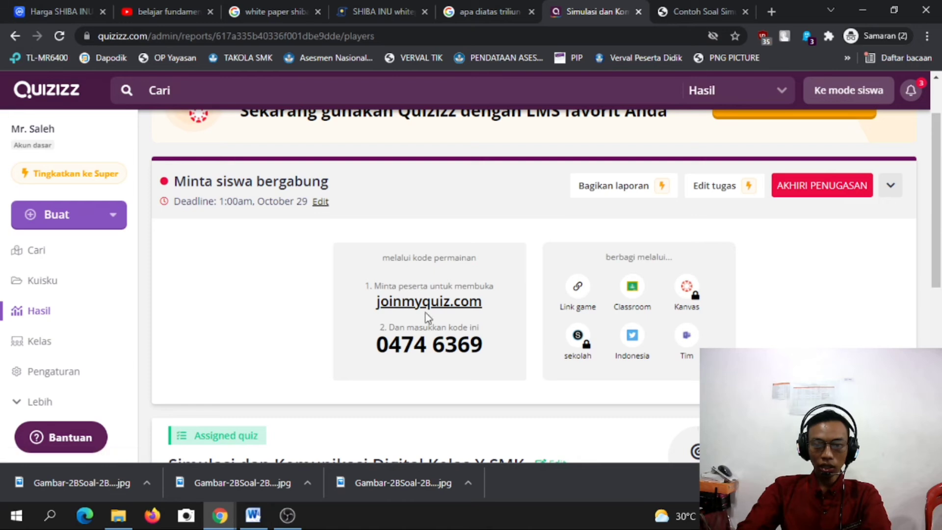
click(576, 296)
click(576, 296)
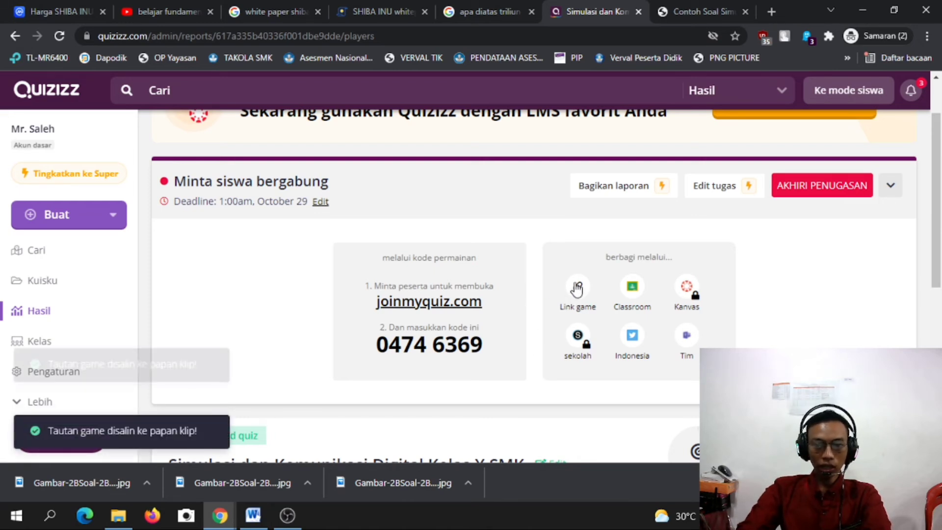
mouse_move(219, 519)
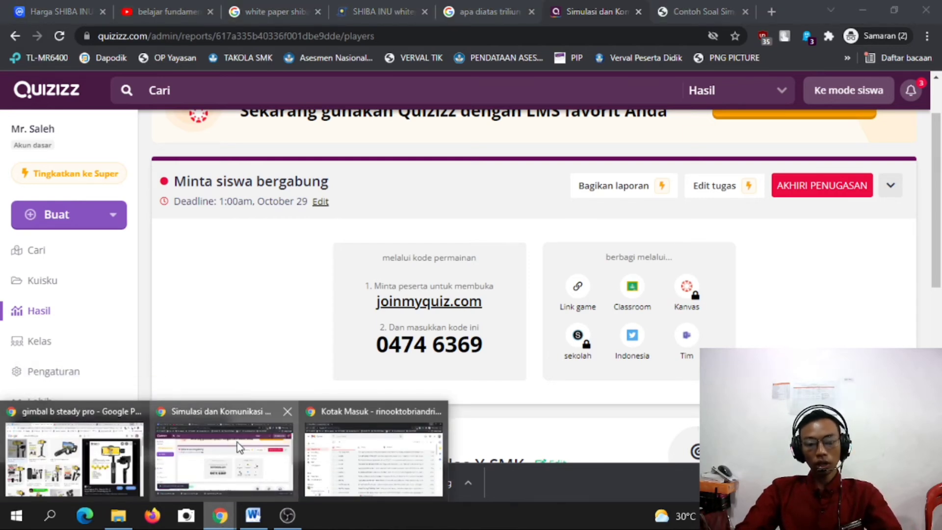
click(225, 459)
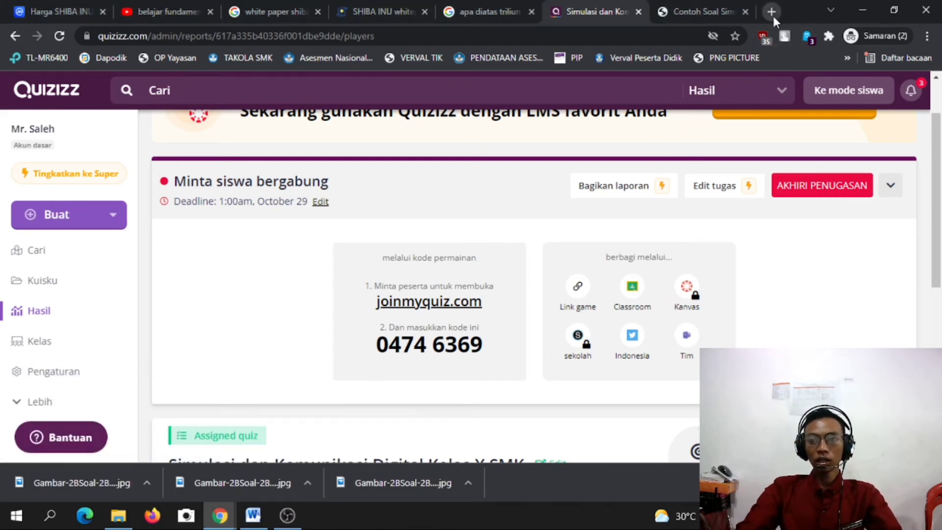
Go to web.whatsapp.com in a new Chrome tab using address-bar autocomplete from 'we'.
click(775, 15)
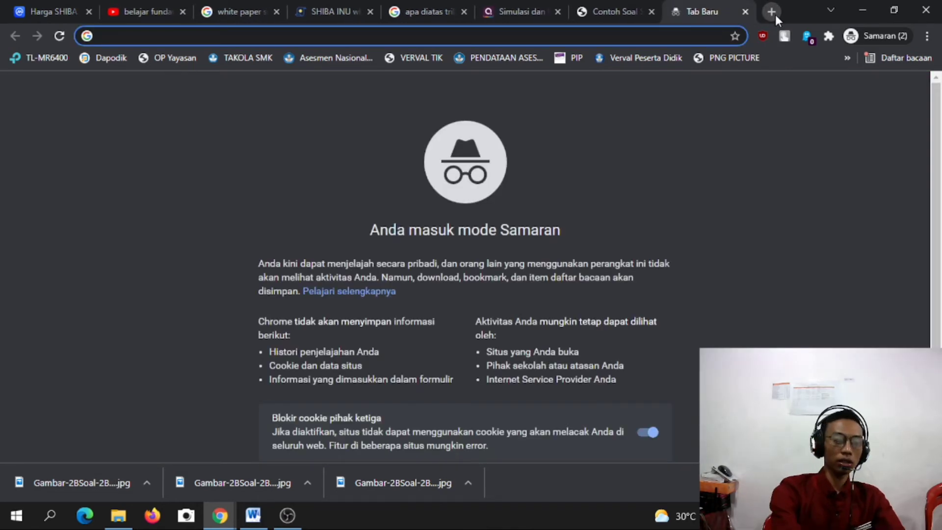
text(we)
key(Return)
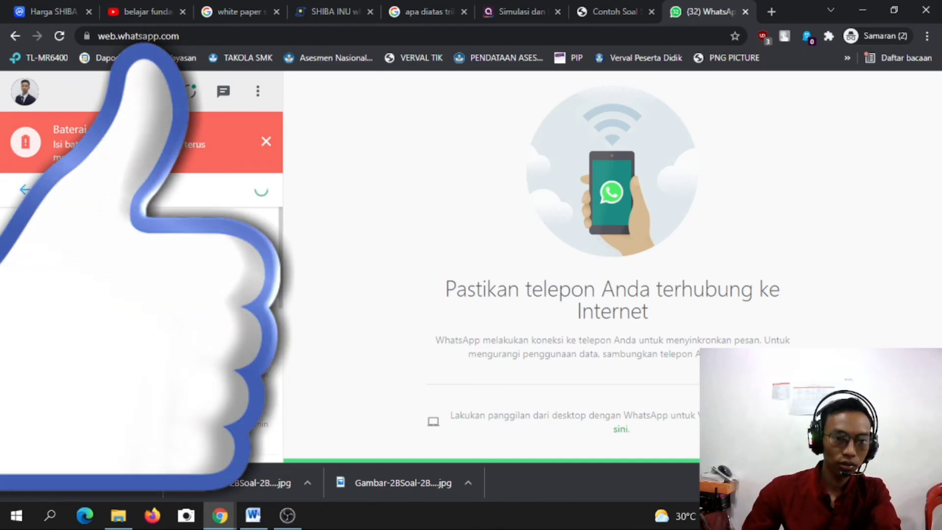
Paste and send the quiz link in the X TKRO group chat, then open the sent link.
click(137, 285)
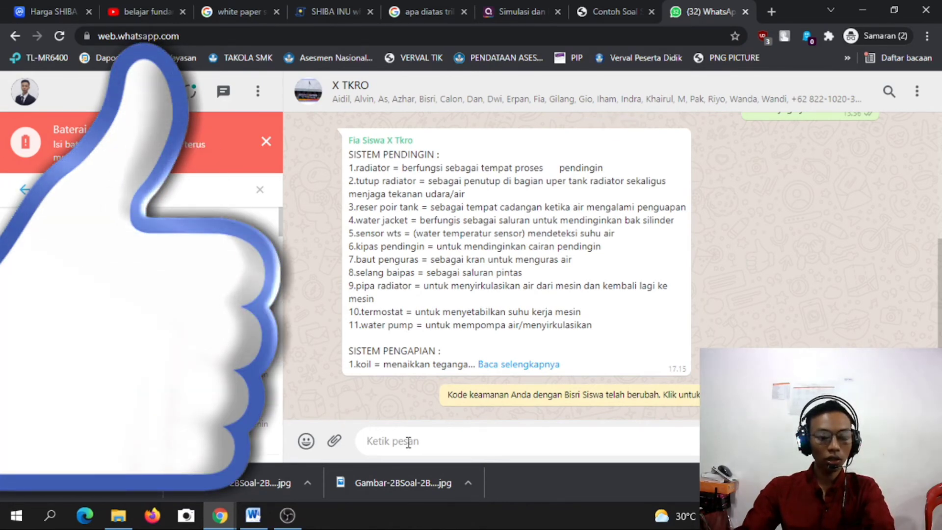
text(https://quizizz.com/join?gc=04746369)
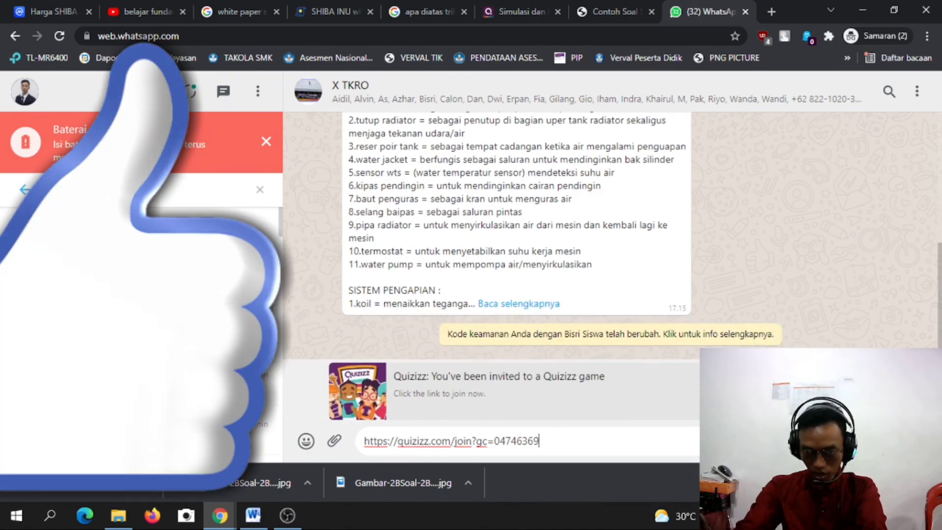
key(Return)
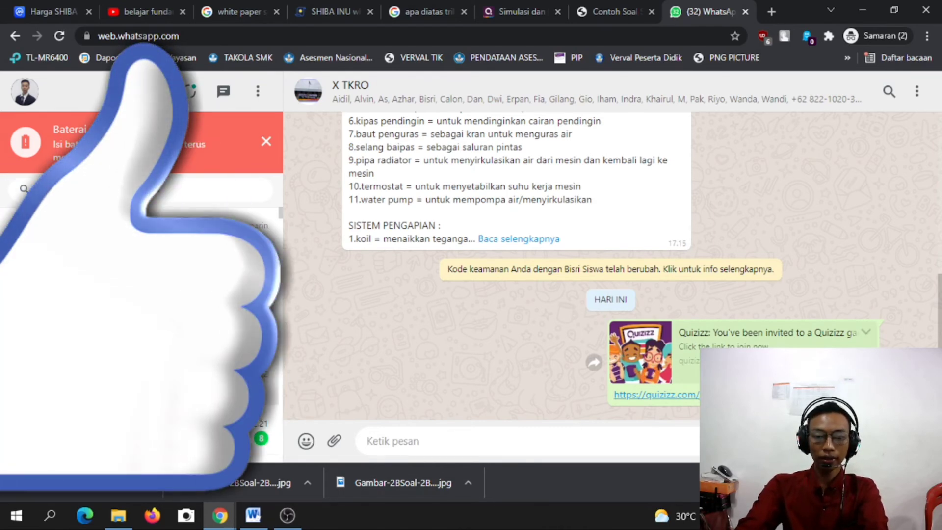
click(657, 395)
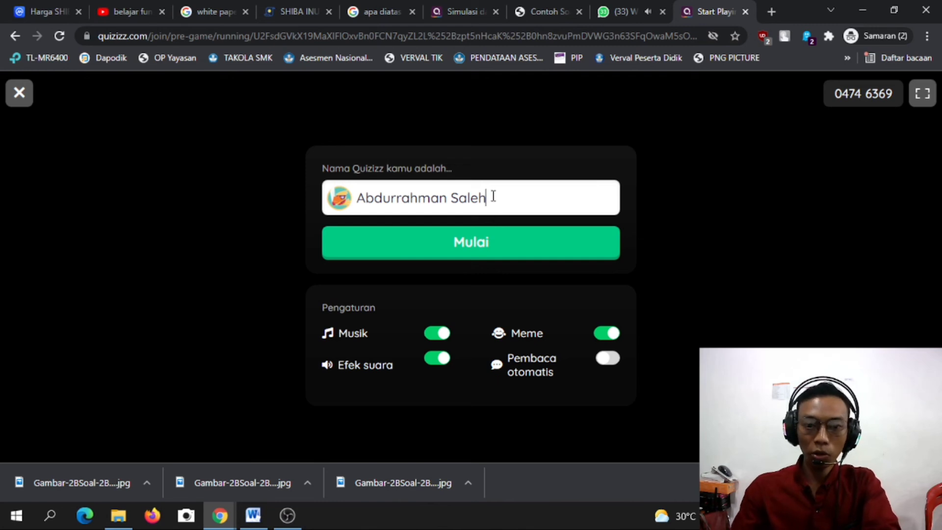
Replace the prefilled player name with a new nickname.
drag(494, 196, 193, 190)
click(494, 202)
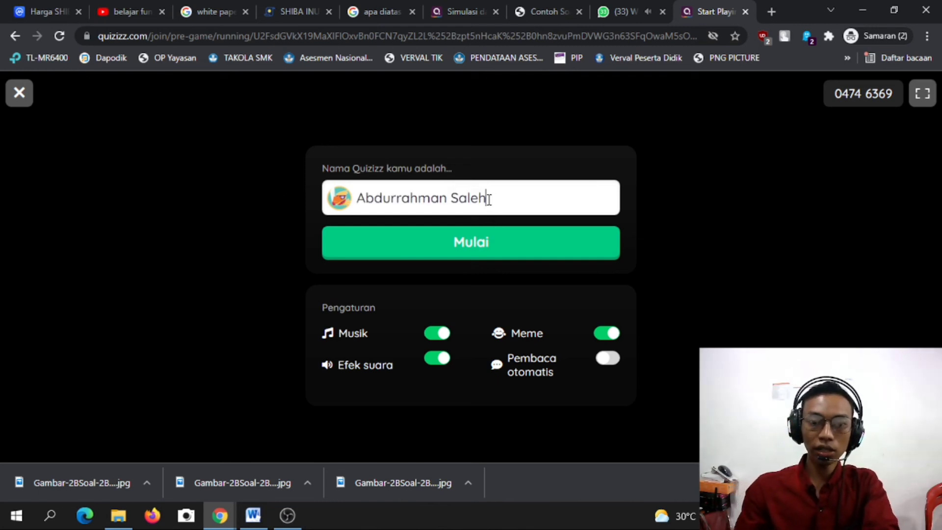
drag(488, 199, 293, 219)
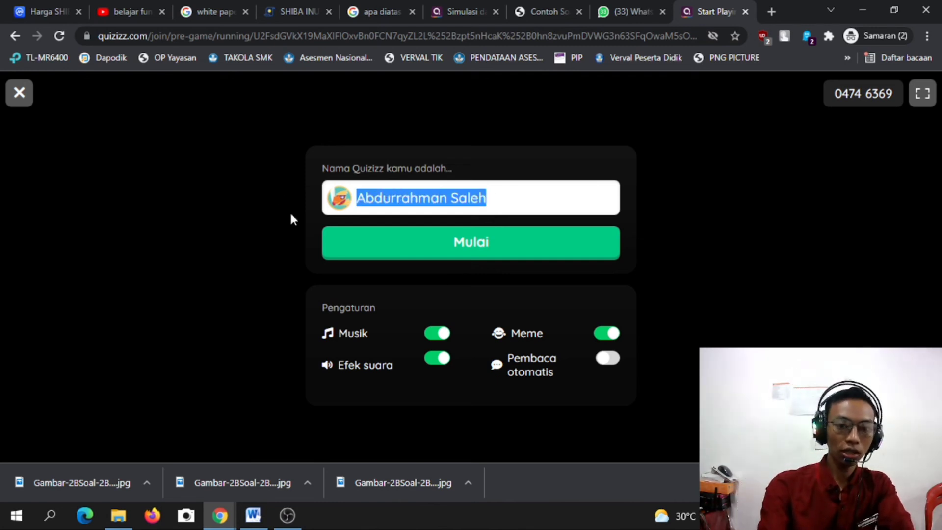
text(Udin)
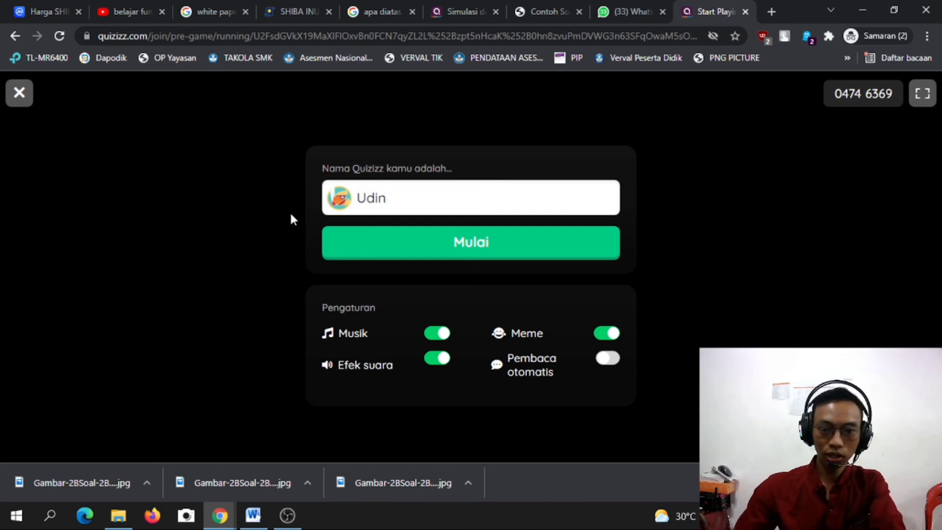
Turn the game music and memes off in Pengaturan, then join with Mulai.
click(437, 335)
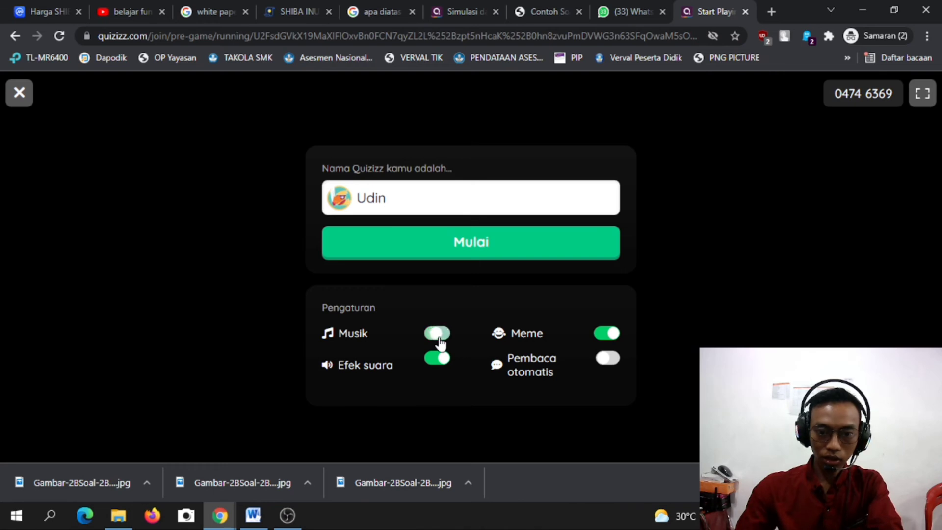
click(442, 361)
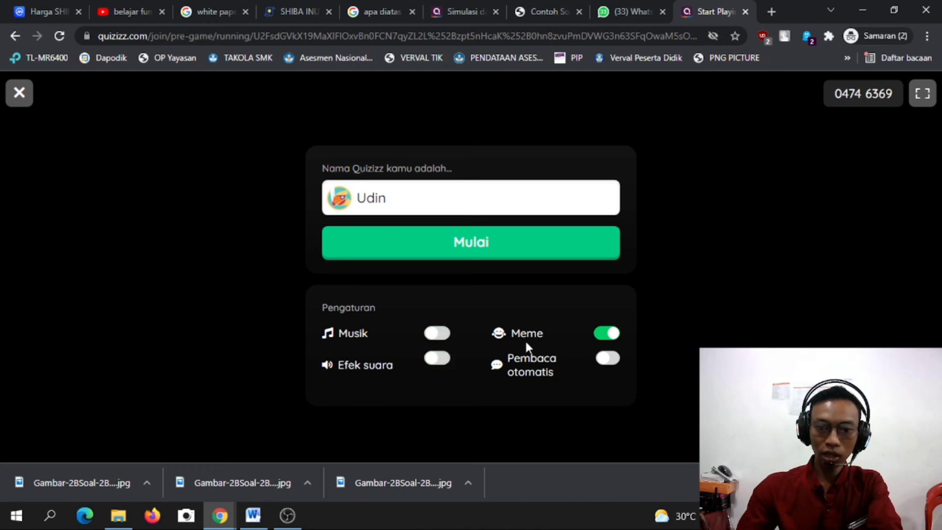
click(434, 335)
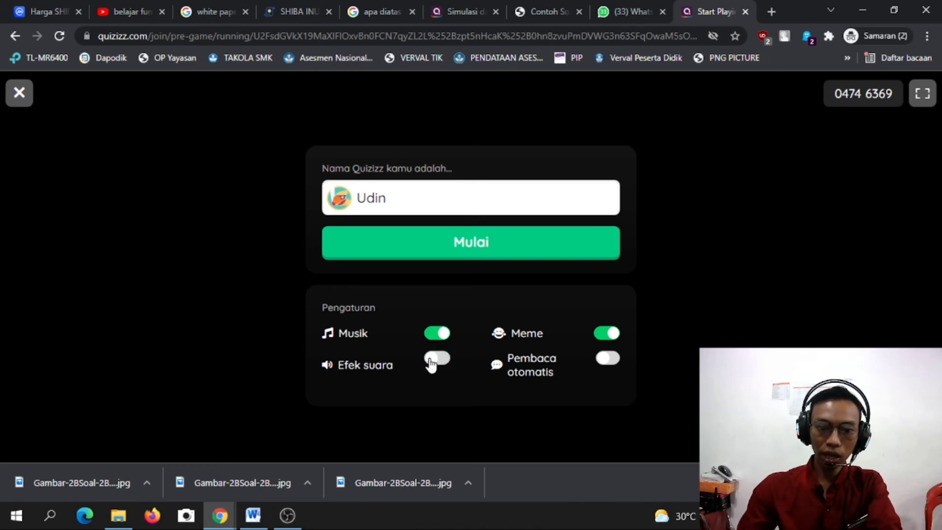
click(431, 362)
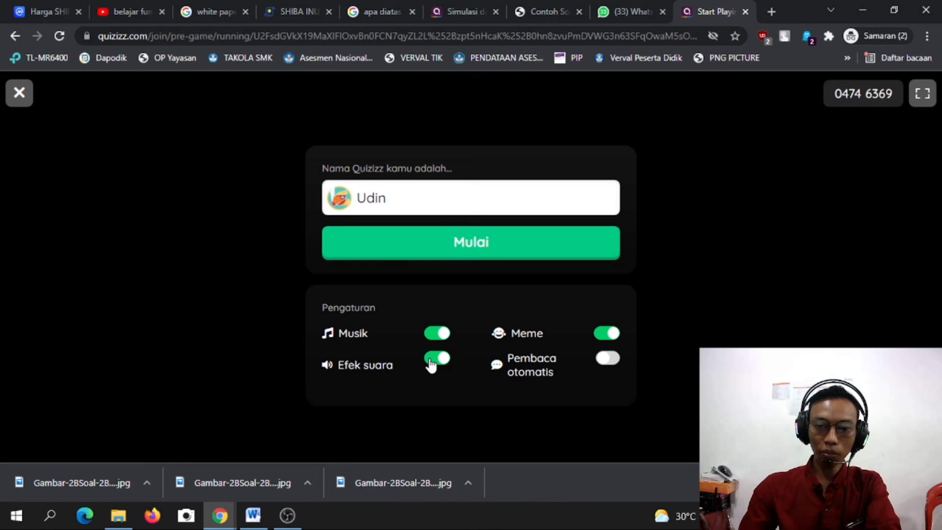
click(613, 336)
click(608, 337)
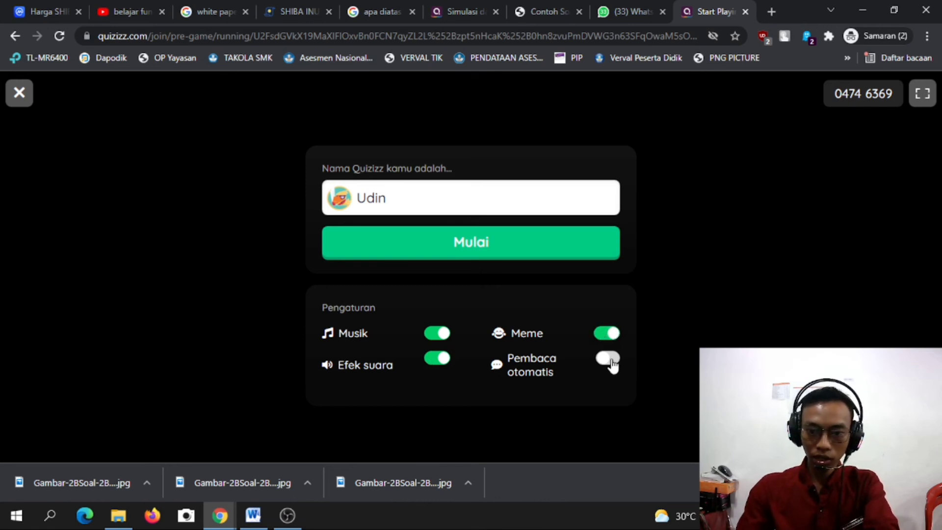
click(612, 343)
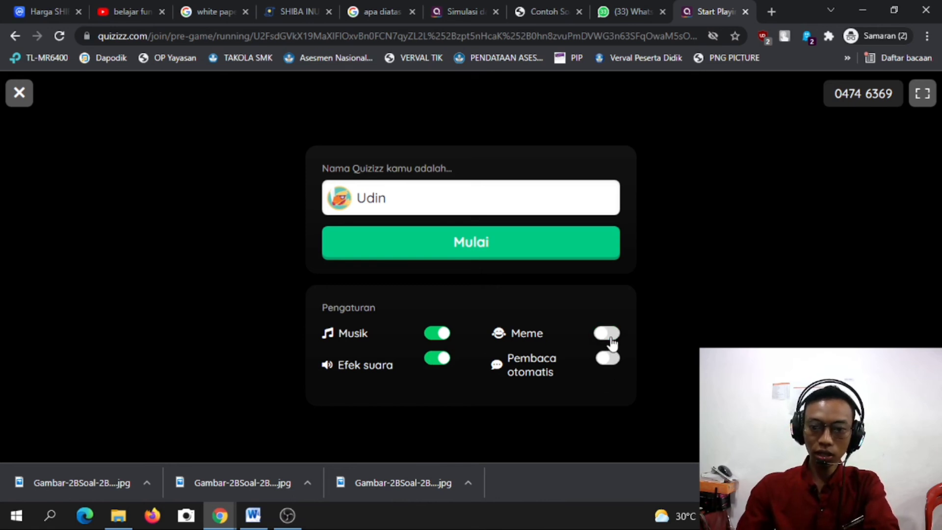
click(437, 334)
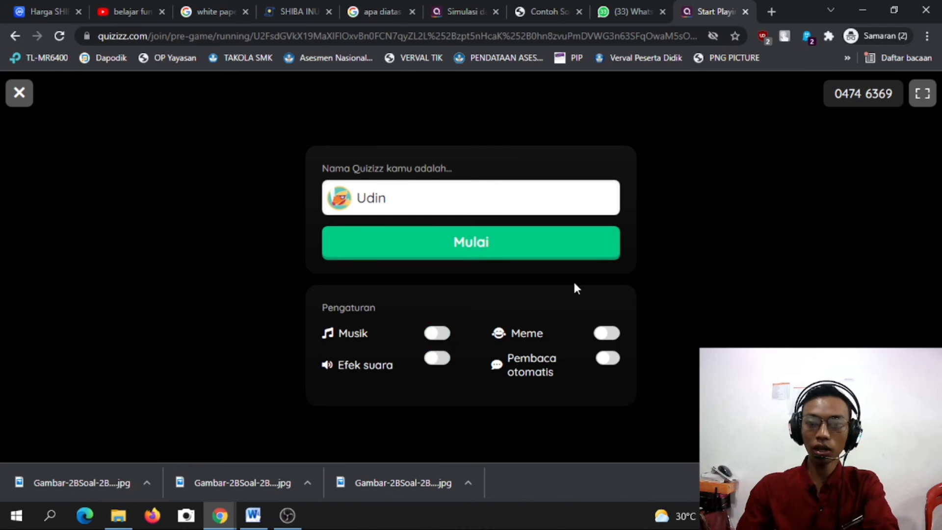
click(494, 254)
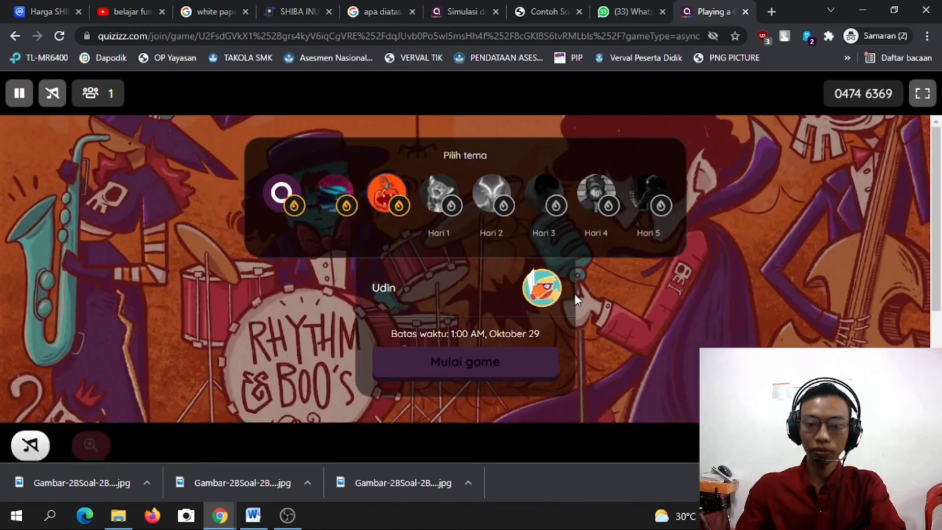
Launch the game from the lobby with Mulai game to reach question 1.
scroll(752, 254, down, 1)
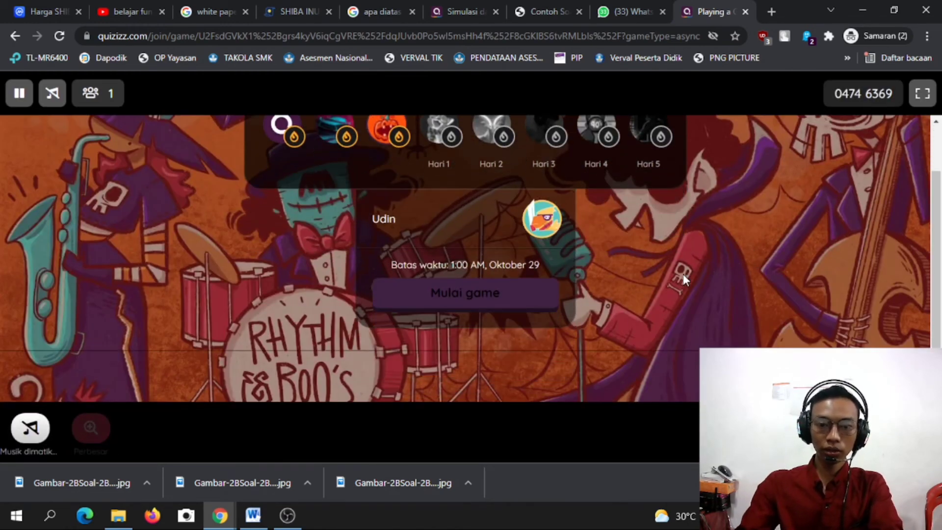
scroll(683, 276, up, 1)
scroll(574, 374, down, 1)
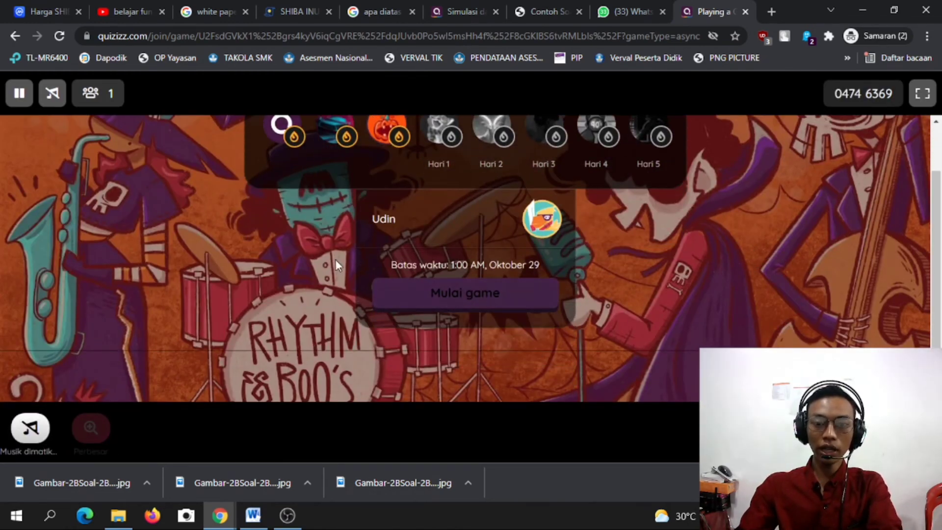
scroll(314, 241, up, 1)
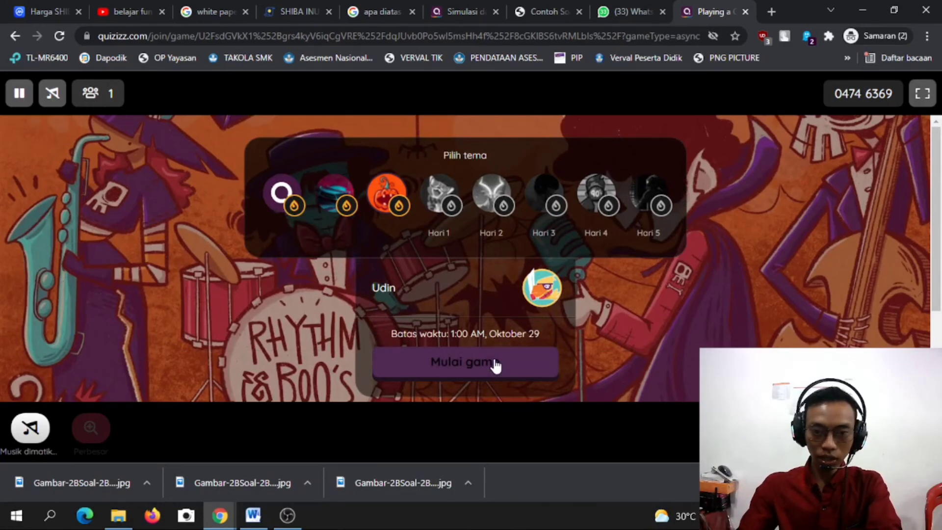
click(467, 368)
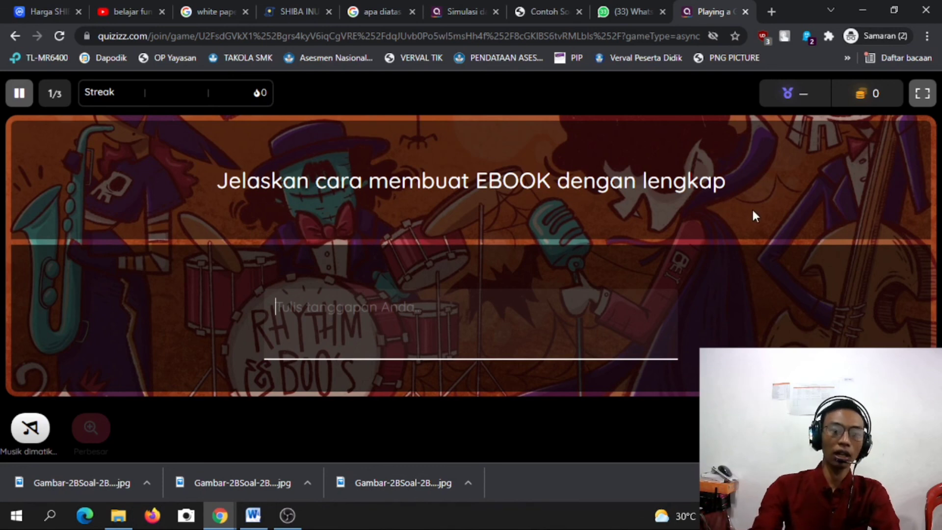
Answer question 1 with 'Langkah pertama buka microsoft poiwerpoint' and submit it.
text(LA)
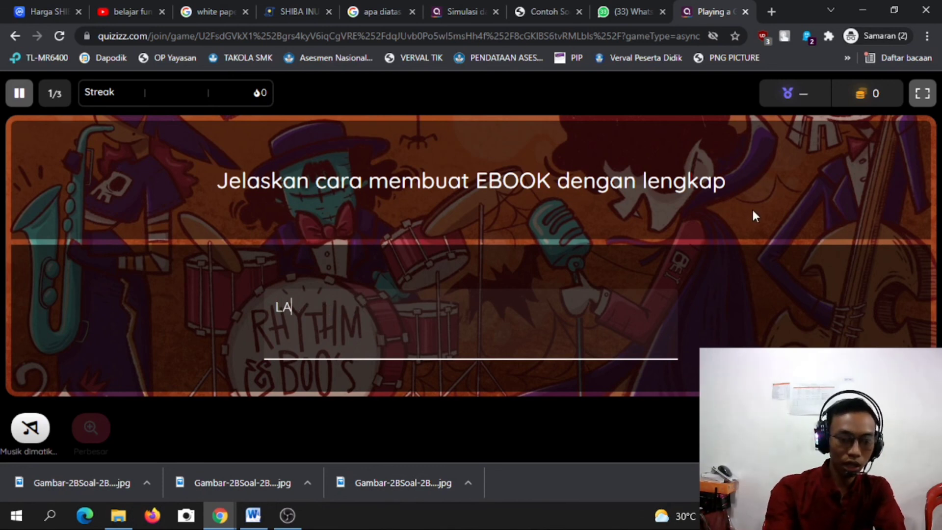
key(BackSpace)
text(a)
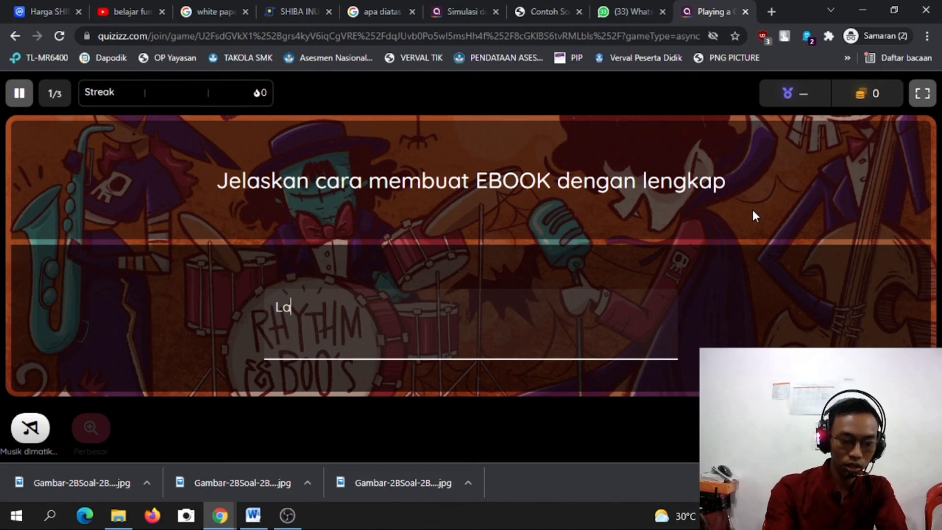
text(ngkah p)
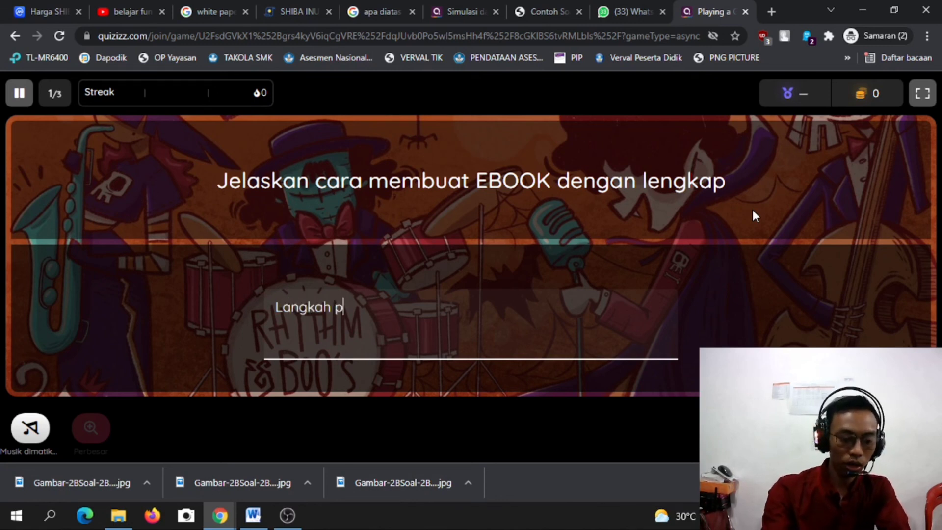
text(ertama )
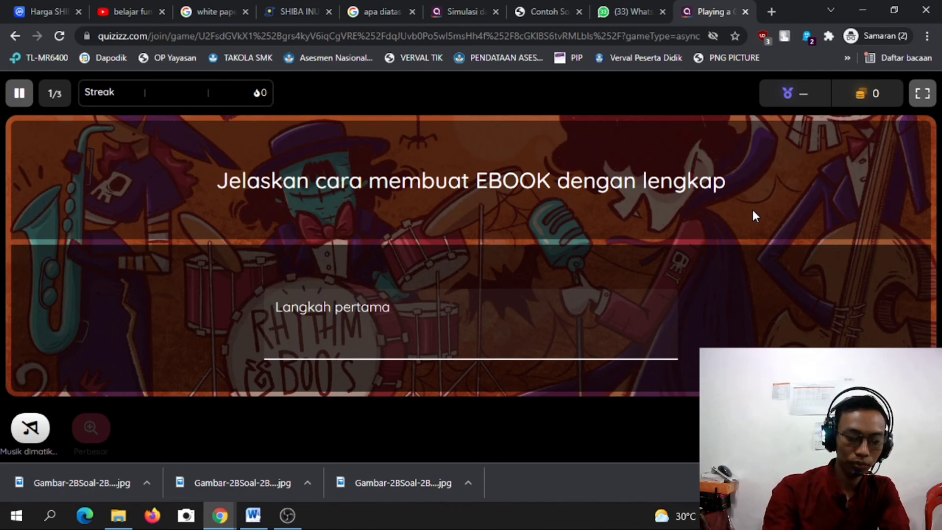
text(buka)
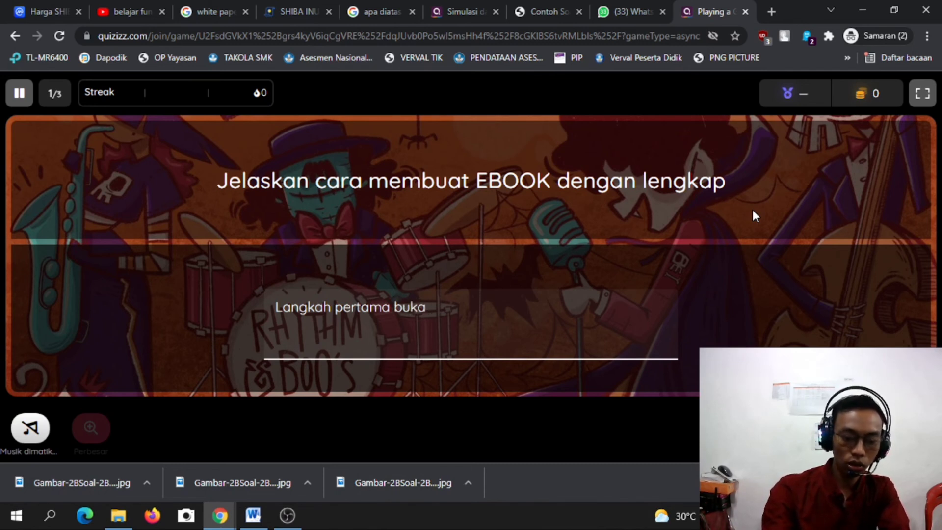
text( micr)
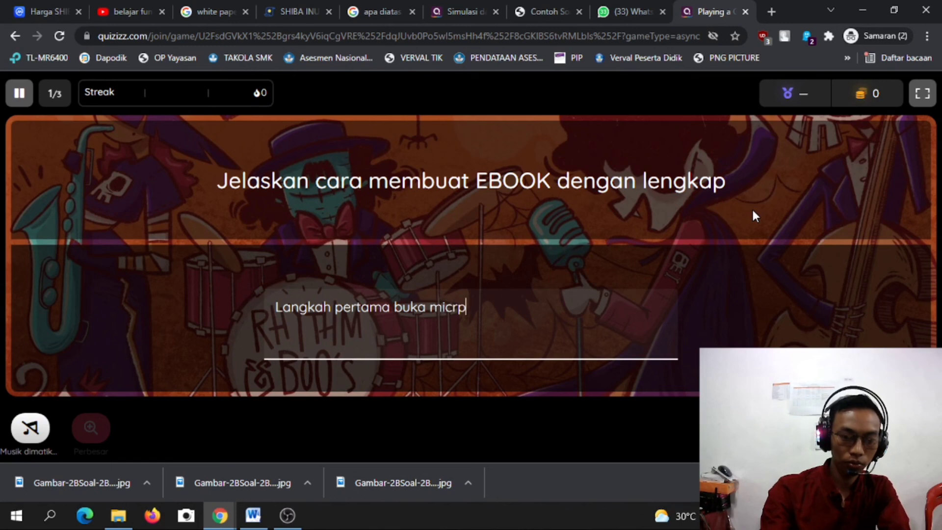
text(osoft po)
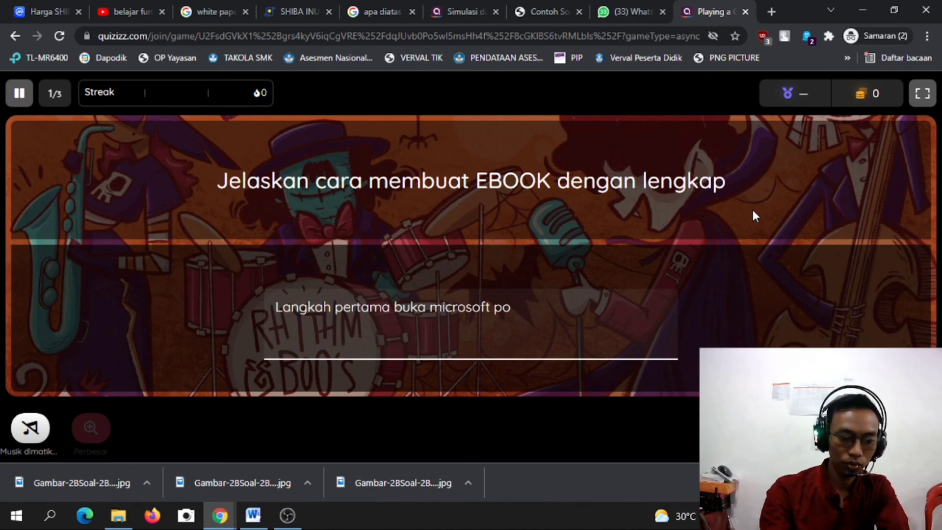
text(iwerpoint)
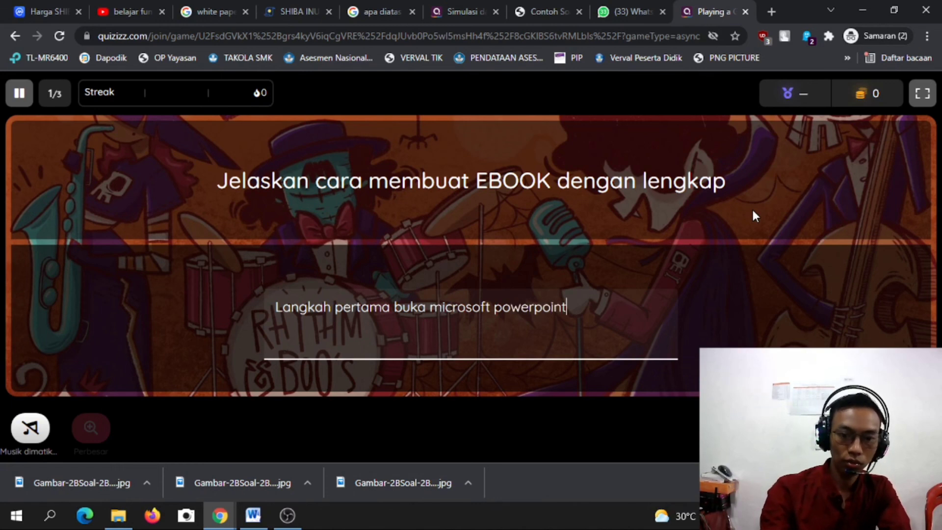
key(Return)
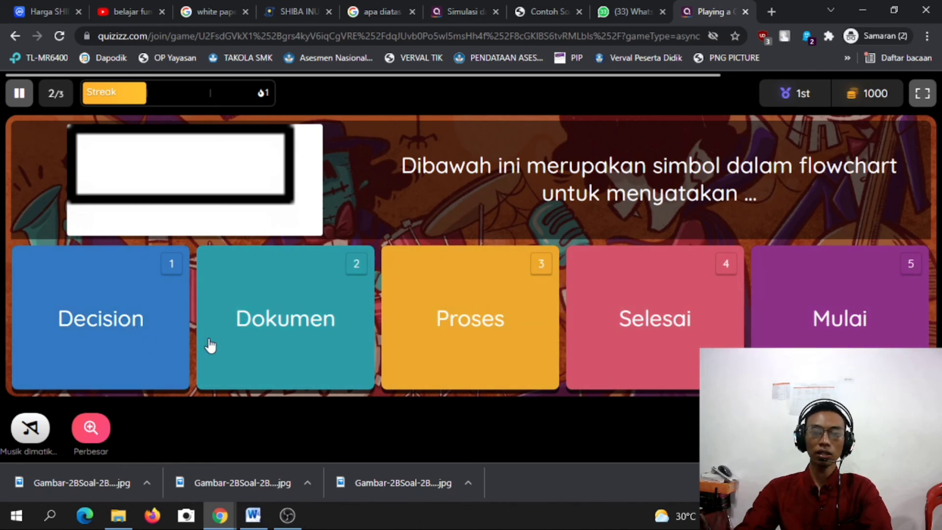
Answer the flowchart symbol question with Mulai, then take the second redemption question and answer Mulai again.
click(758, 337)
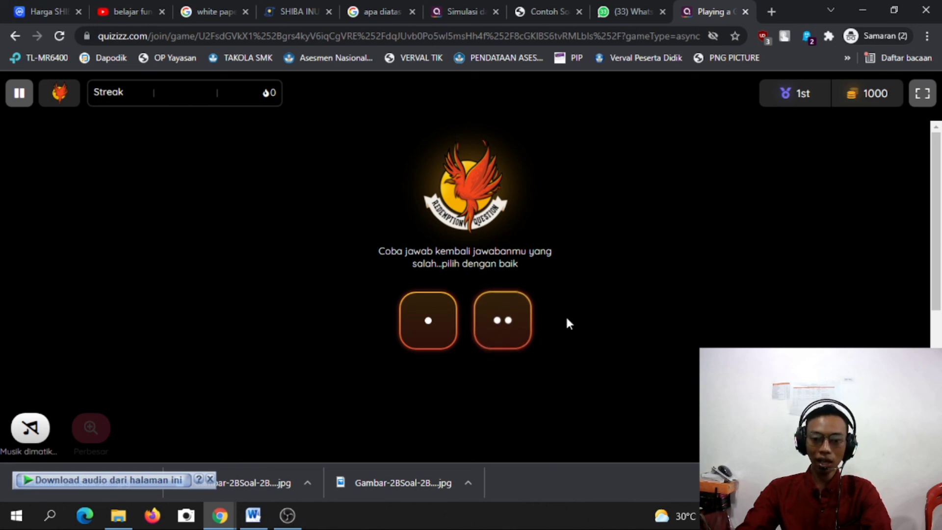
click(500, 326)
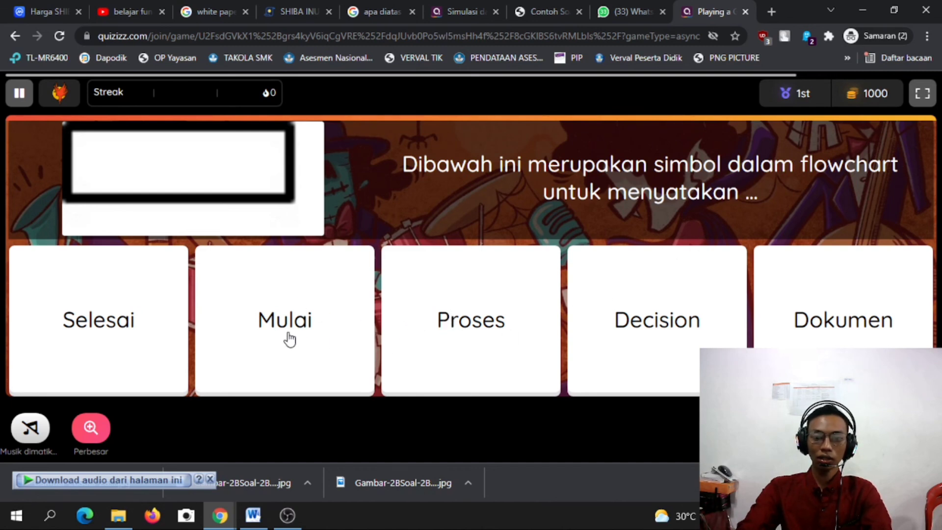
click(305, 333)
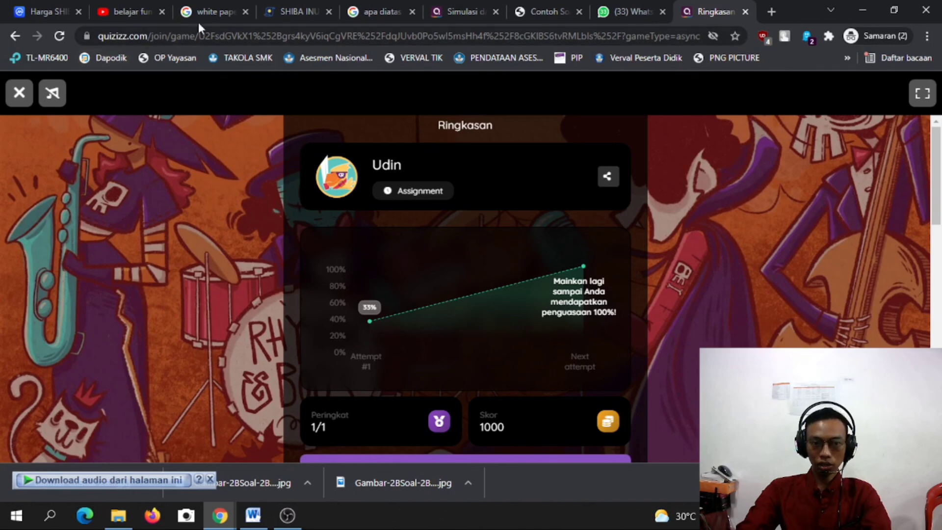
scroll(687, 309, down, 4)
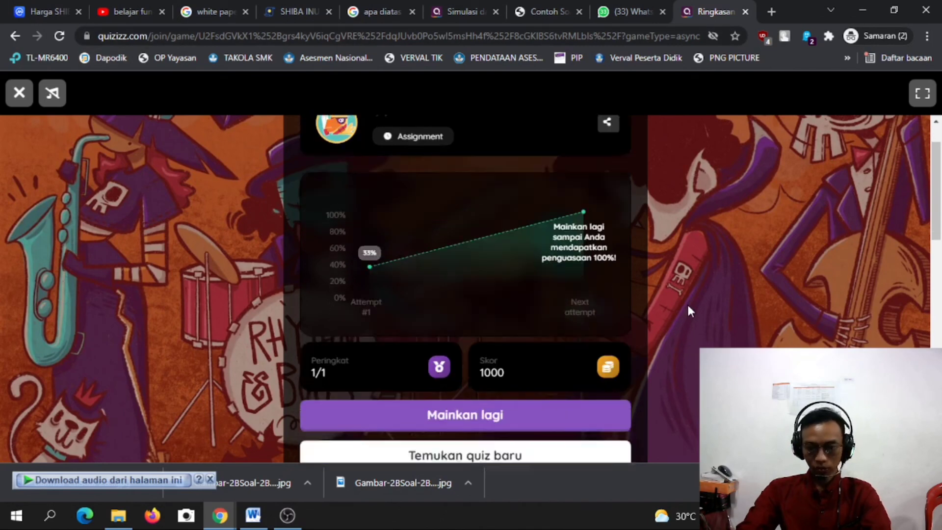
scroll(687, 309, down, 1)
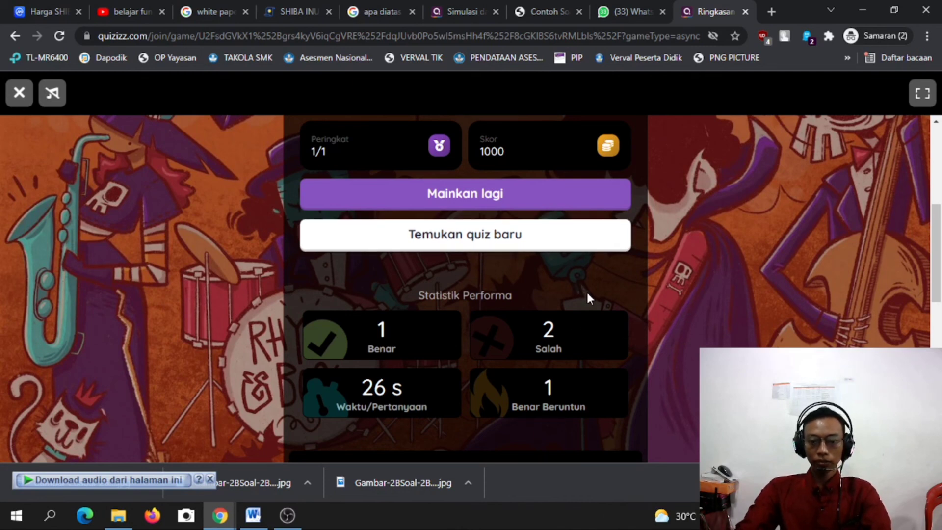
scroll(586, 290, up, 4)
scroll(588, 293, up, 2)
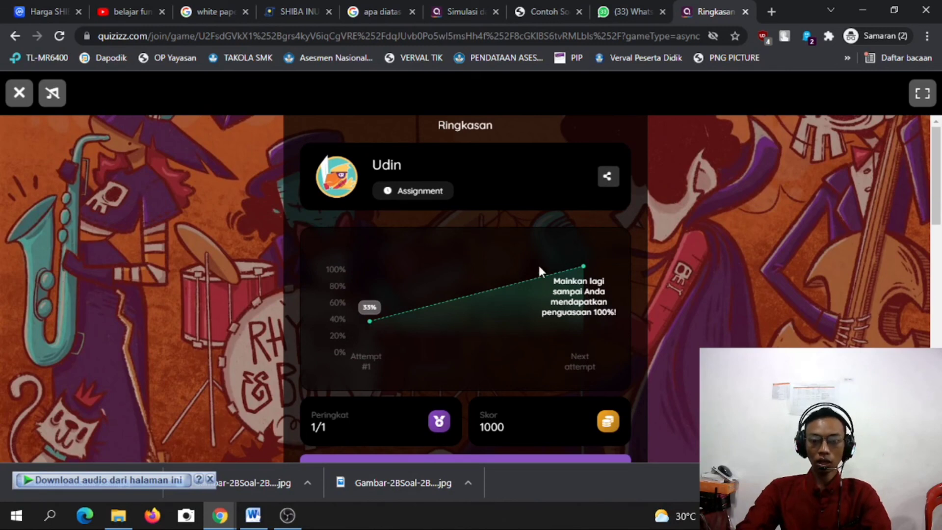
scroll(482, 277, down, 3)
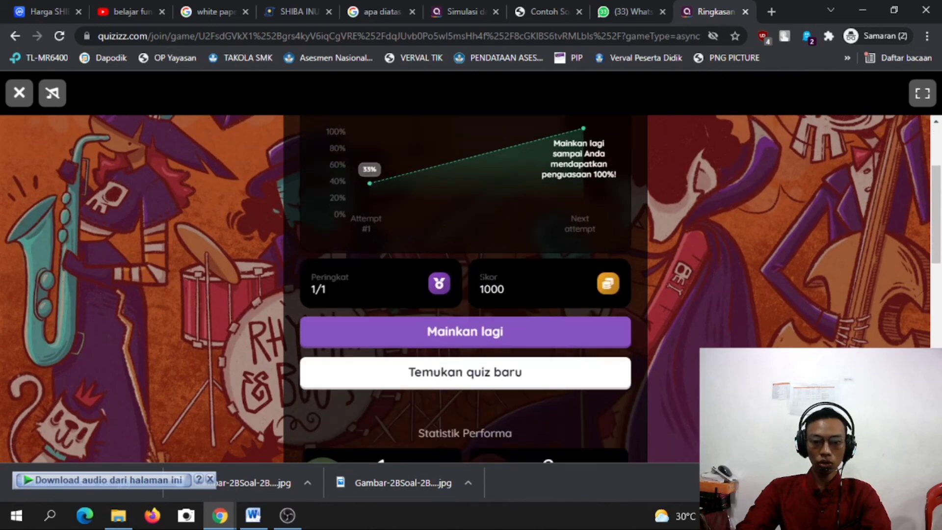
scroll(481, 276, up, 2)
scroll(482, 279, up, 1)
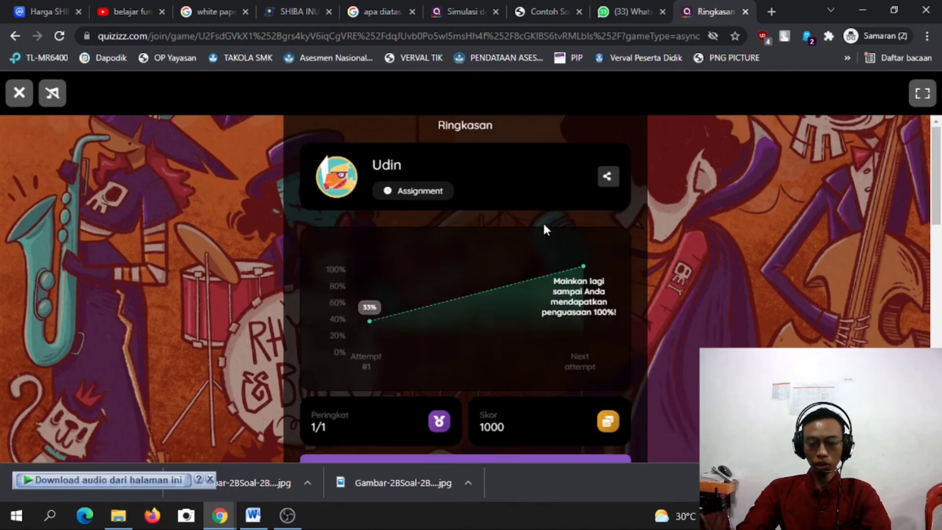
scroll(455, 273, down, 2)
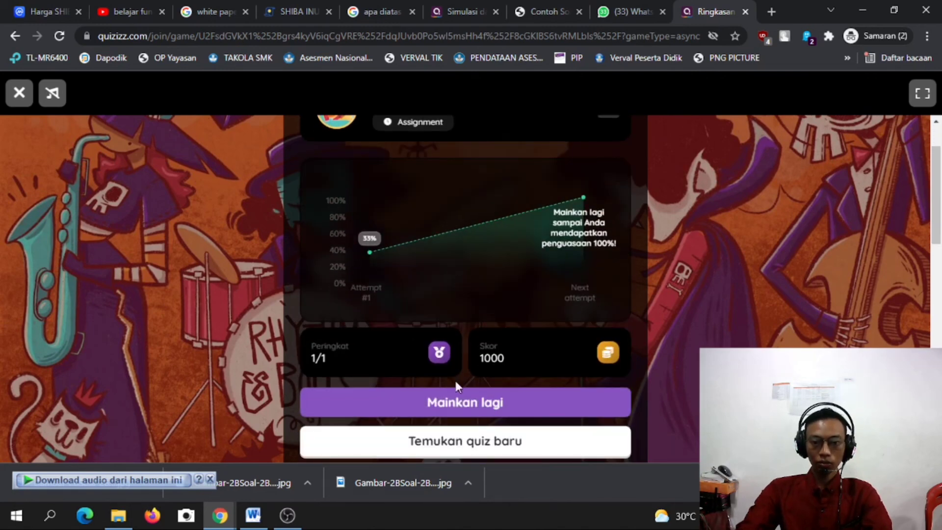